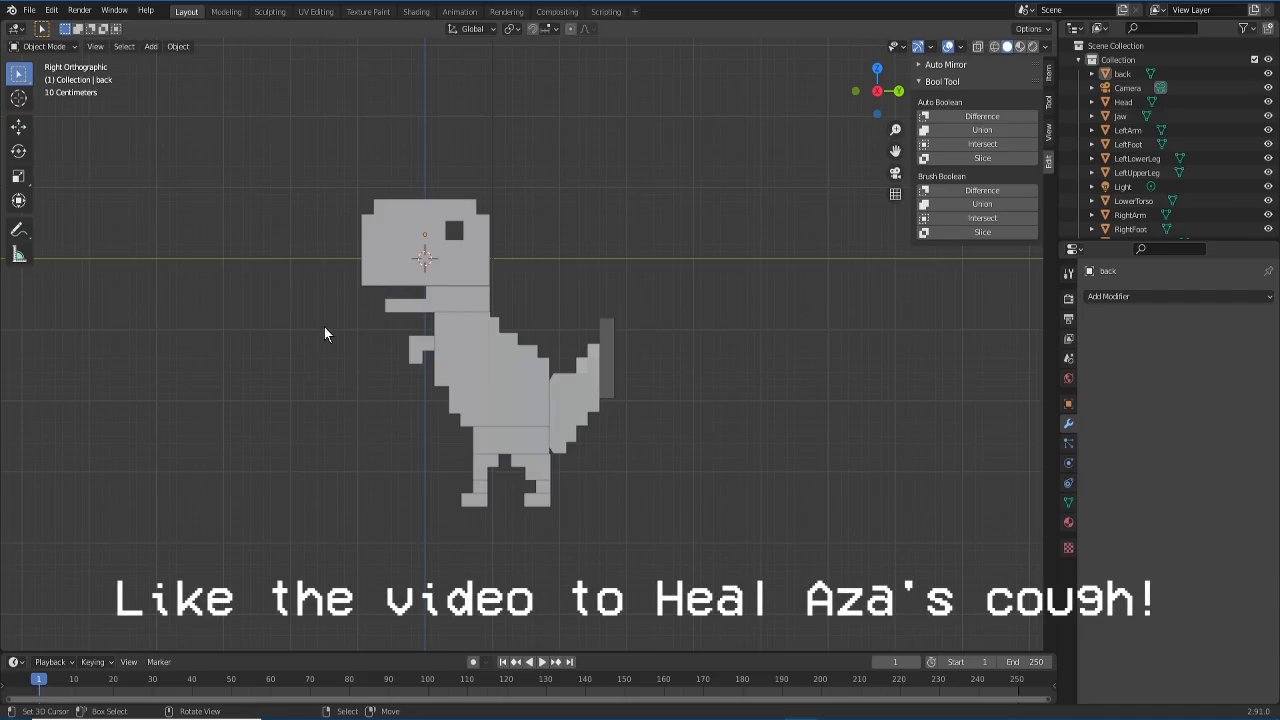
middle_drag(298, 339, 351, 351)
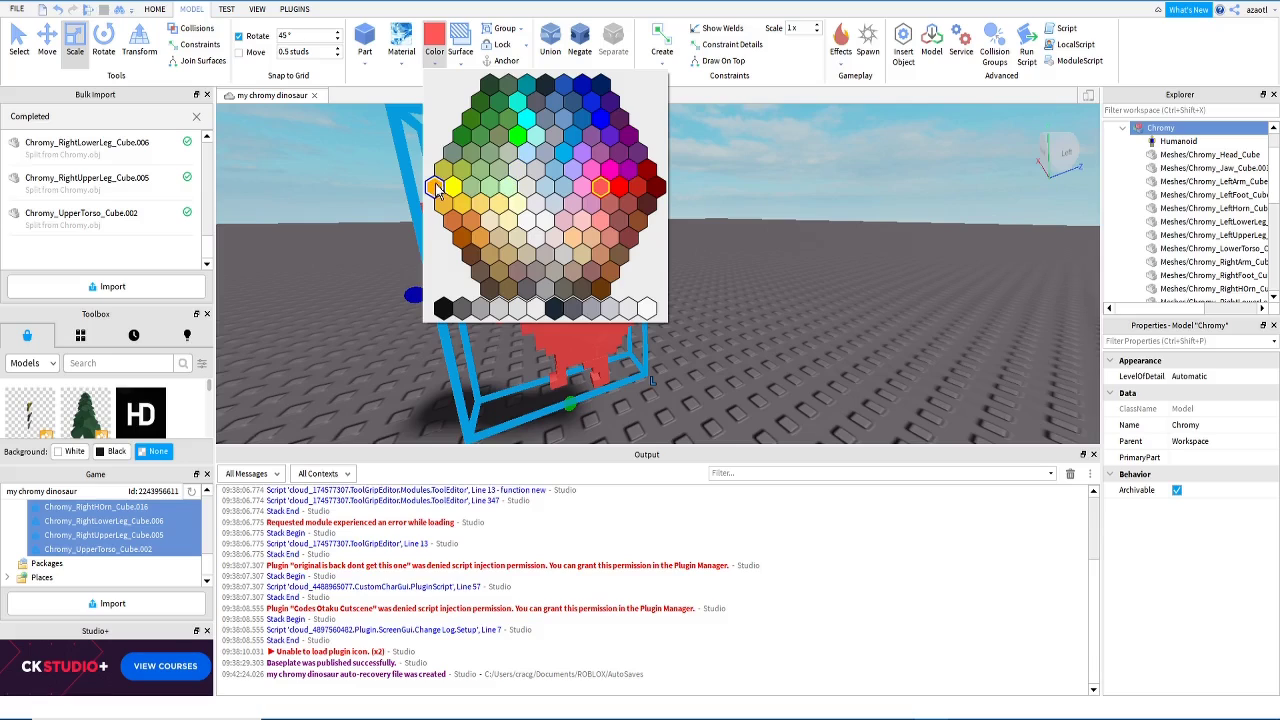
Step: Switch to Roblox Studio and recolour the imported Chromy dinosaur model with different colours from the part colour palette
click(490, 262)
right_drag(489, 260, 486, 260)
scroll(486, 260, up, 2)
click(435, 59)
click(594, 316)
click(434, 50)
click(574, 308)
right_drag(566, 307, 567, 306)
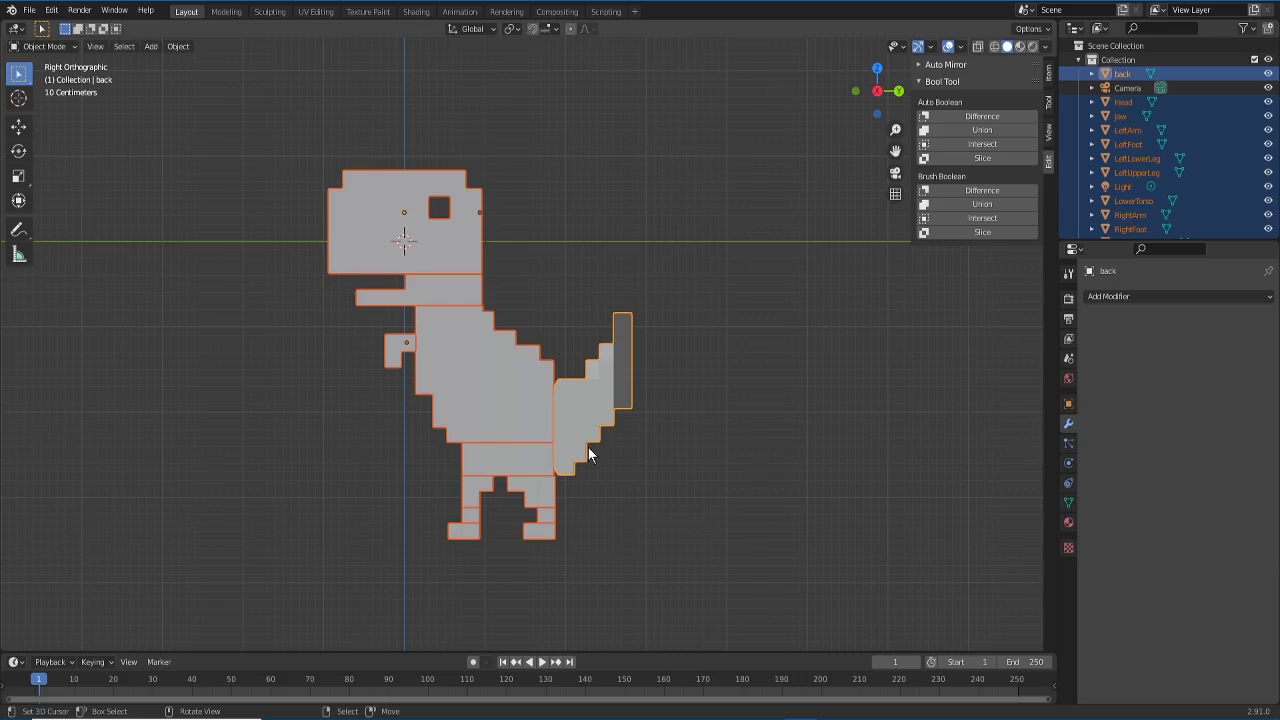
Step: Switch to Blender and examine the dinosaur's separate parts, selecting the head, jaw and upper torso in turn
scroll(322, 425, down, 1)
scroll(322, 425, up, 1)
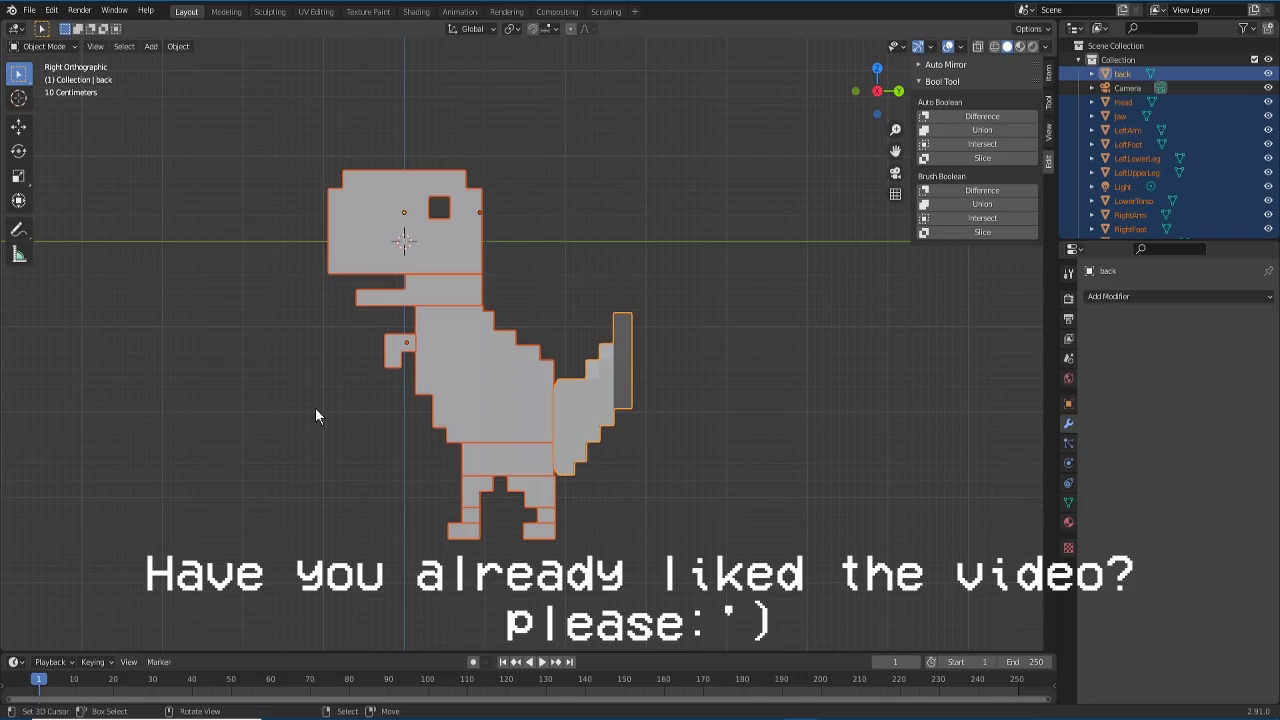
middle_drag(283, 378, 349, 263)
click(349, 263)
mouse_move(271, 360)
middle_down()
mouse_move(346, 356)
mouse_move(254, 348)
middle_up()
click(434, 288)
click(434, 352)
middle_drag(434, 350, 407, 467)
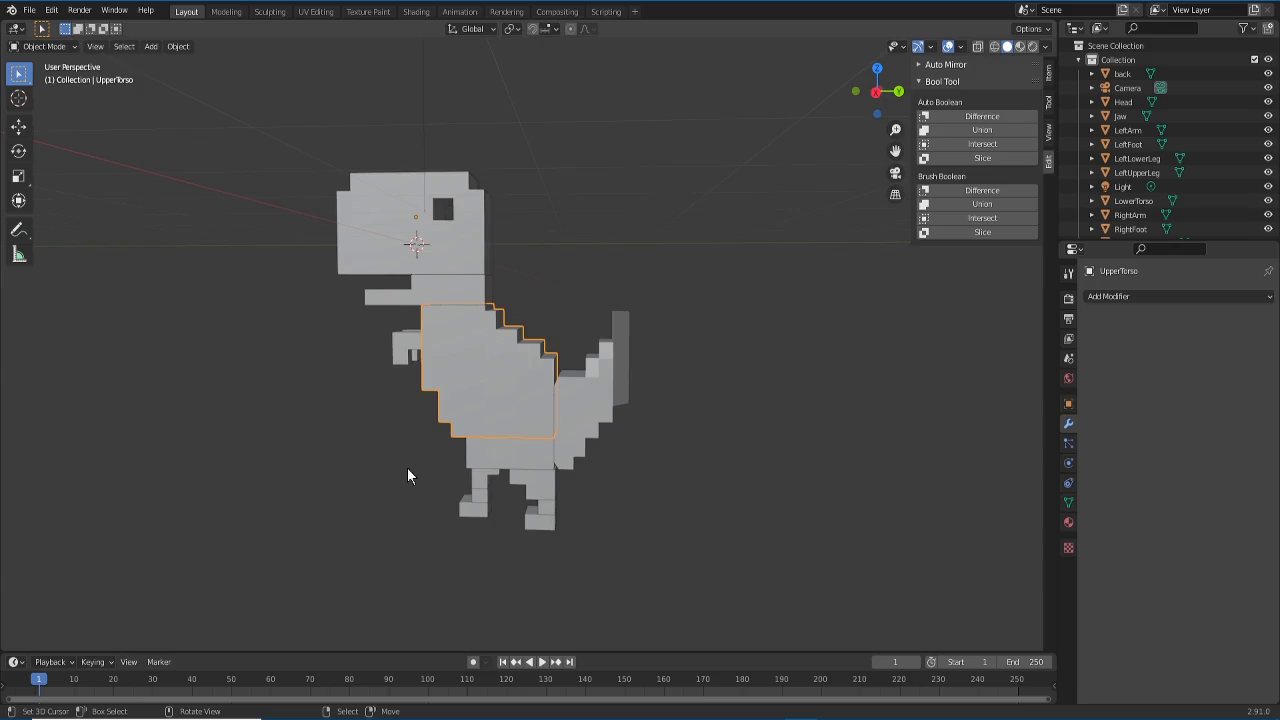
key(KP_3)
scroll(406, 467, down, 1)
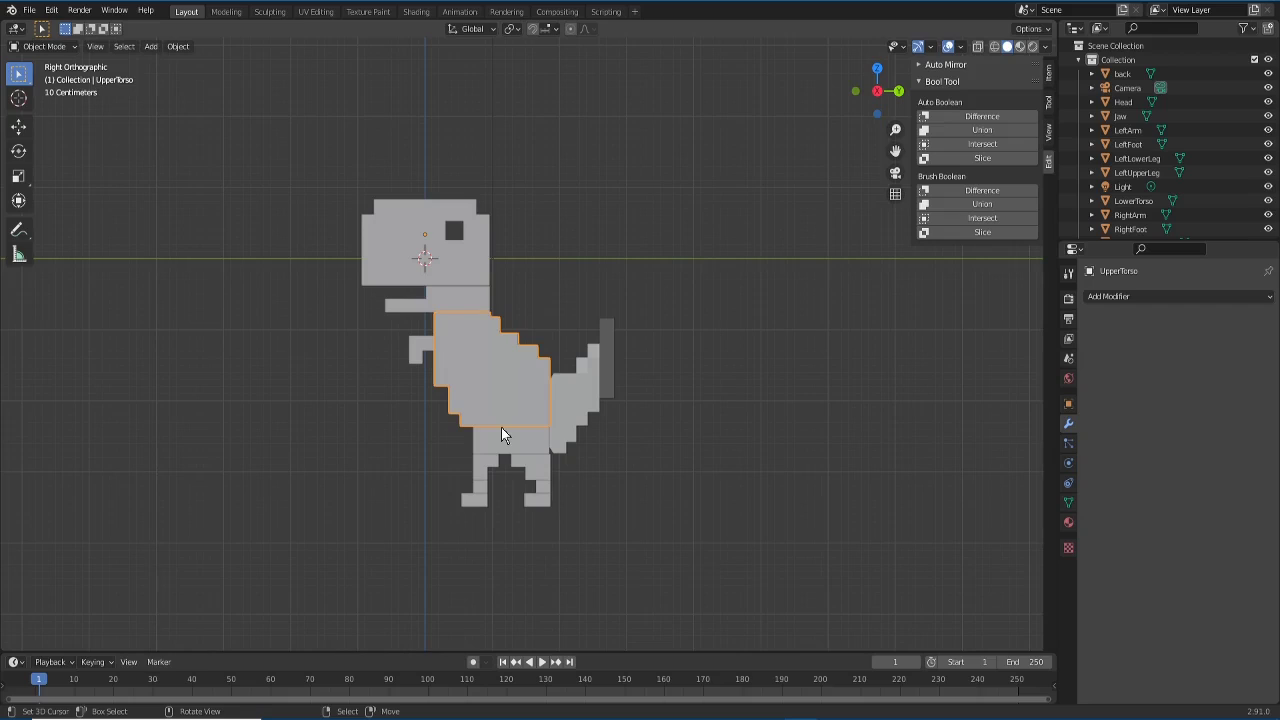
Step: Go through the body parts by selecting the head, jaw, upper torso, lower torso and the head again
middle_drag(314, 366, 361, 388)
click(372, 281)
click(415, 305)
click(492, 370)
click(507, 436)
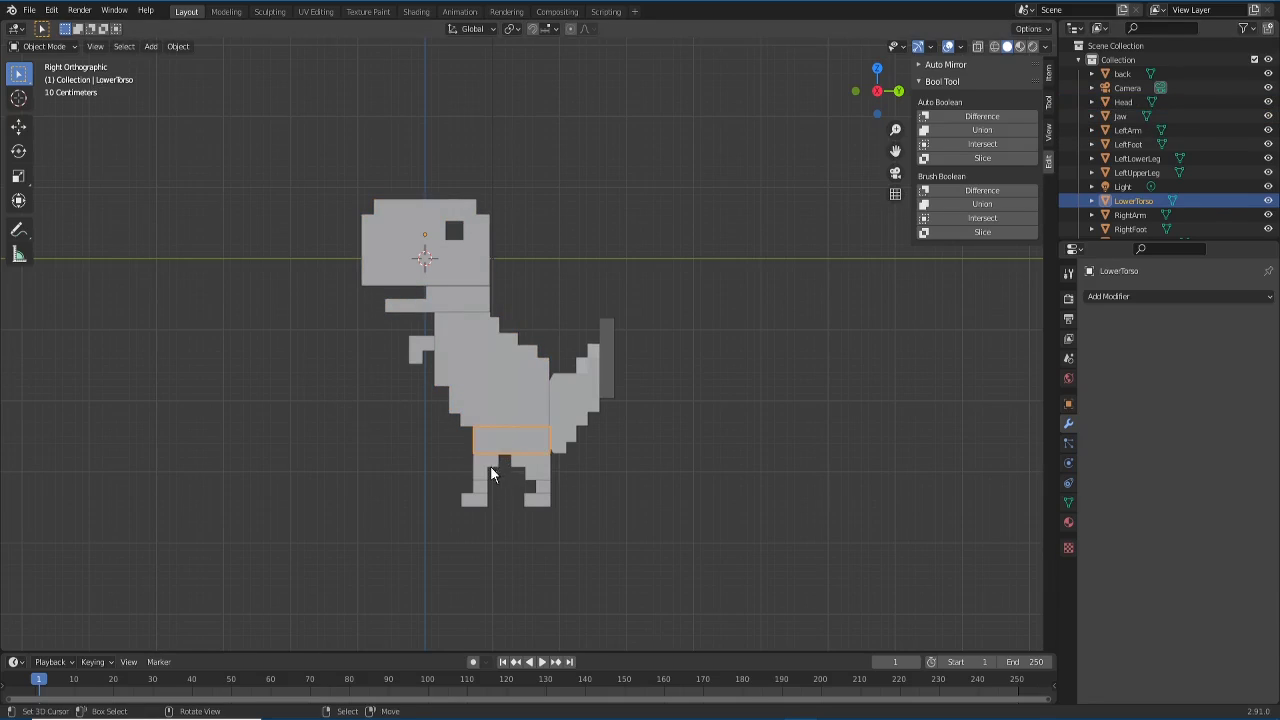
click(379, 250)
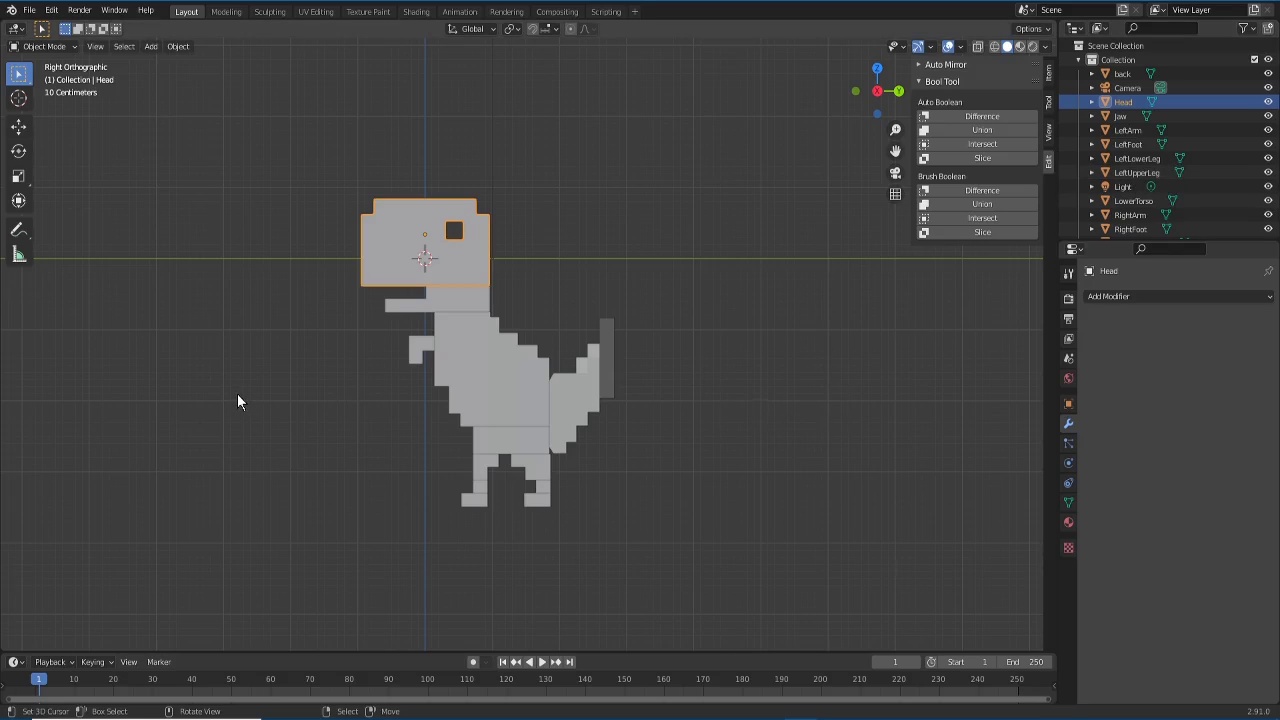
Step: Select the left arm and examine how both arms sit on the dinosaur's body
middle_drag(237, 402, 314, 385)
click(415, 345)
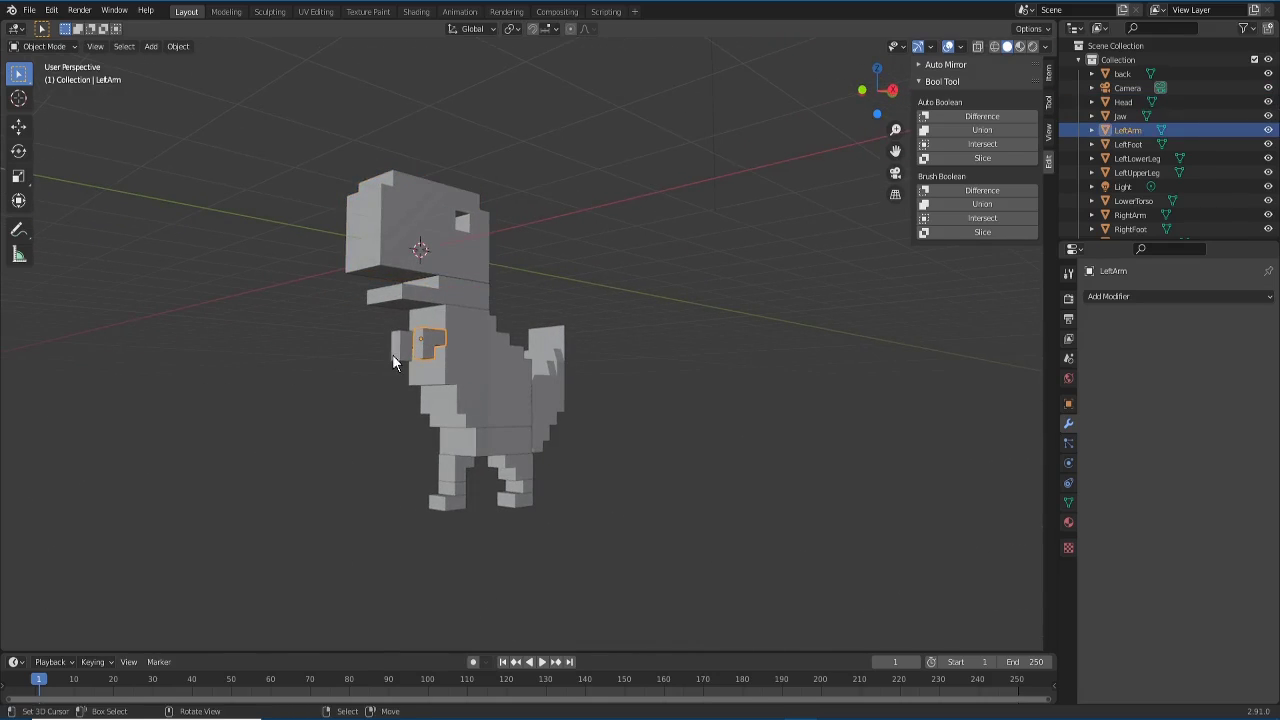
mouse_move(392, 355)
middle_down()
mouse_move(457, 368)
mouse_move(388, 378)
middle_up()
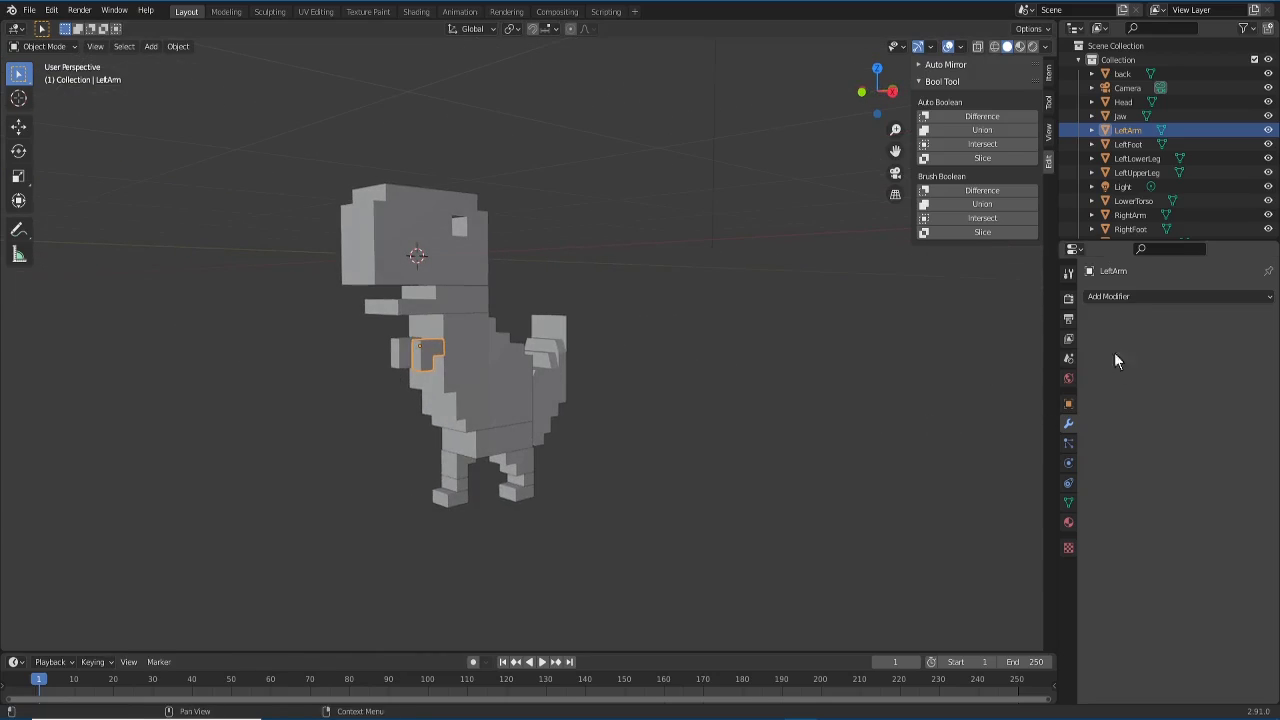
middle_drag(534, 522, 505, 548)
key(KP_1)
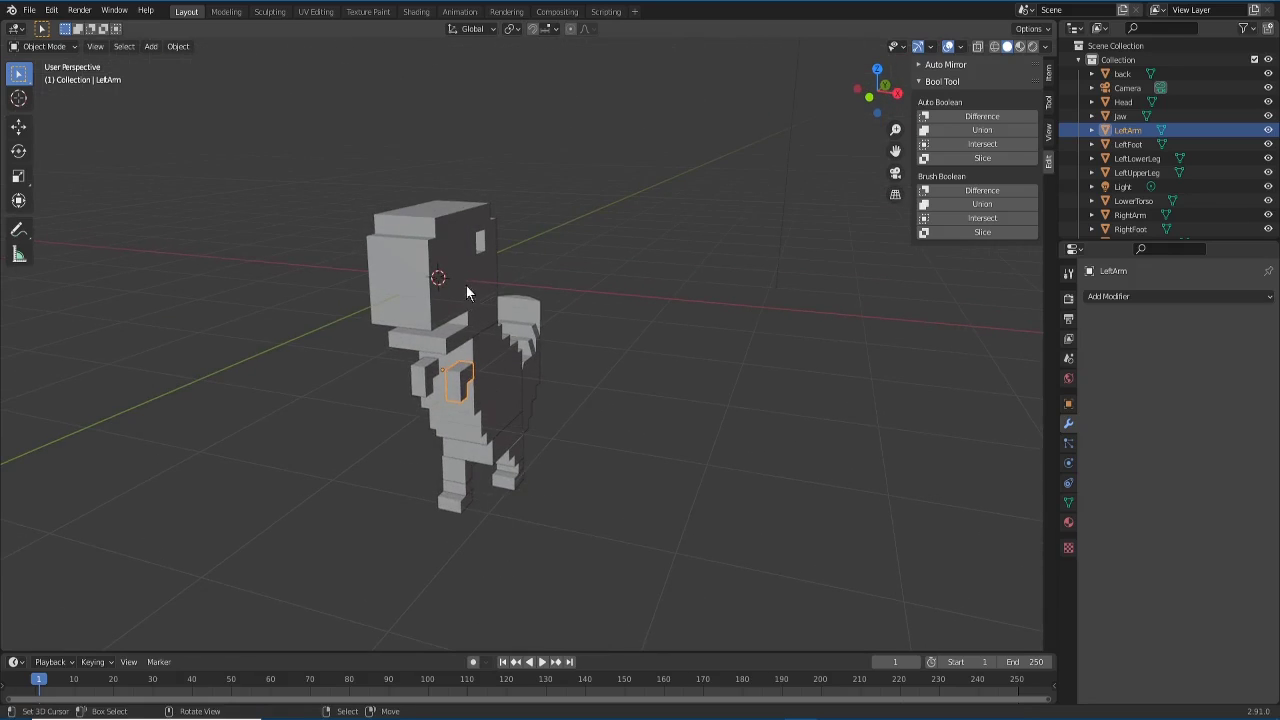
middle_drag(441, 236, 410, 220)
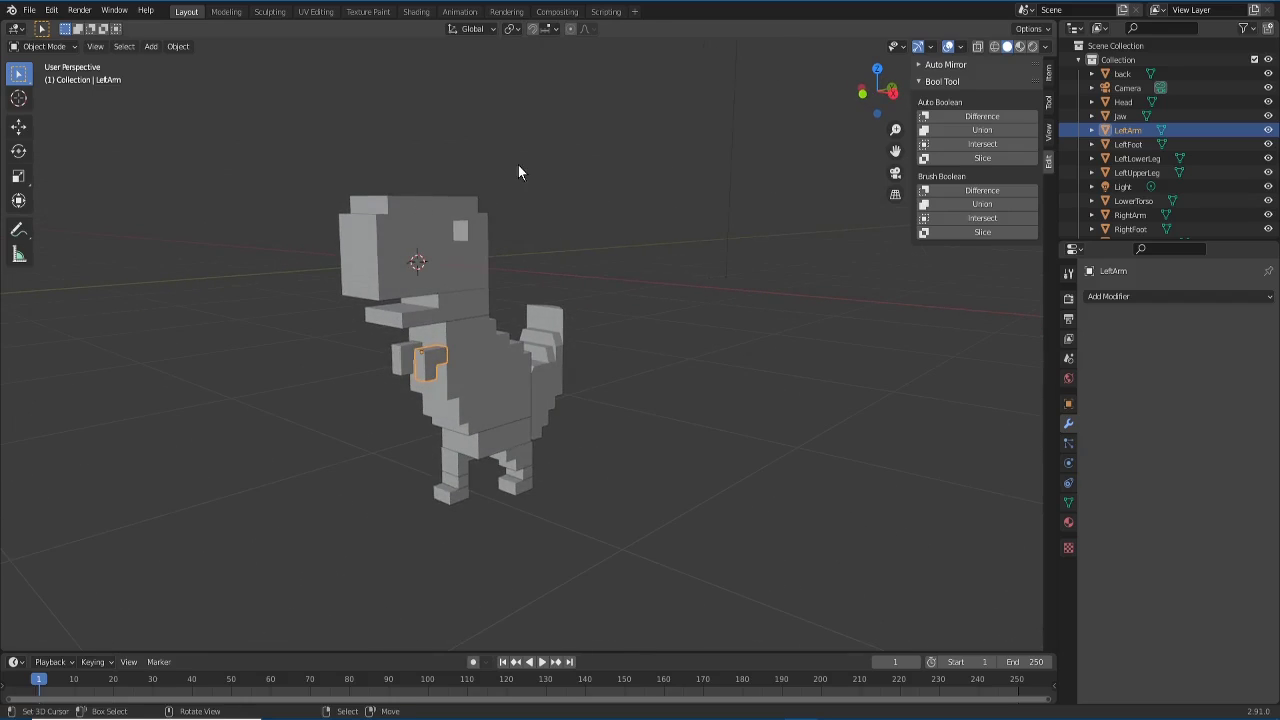
Step: In front view, add a cube mesh and raise it along Z until it sits above the dinosaur's head
key(KP_1)
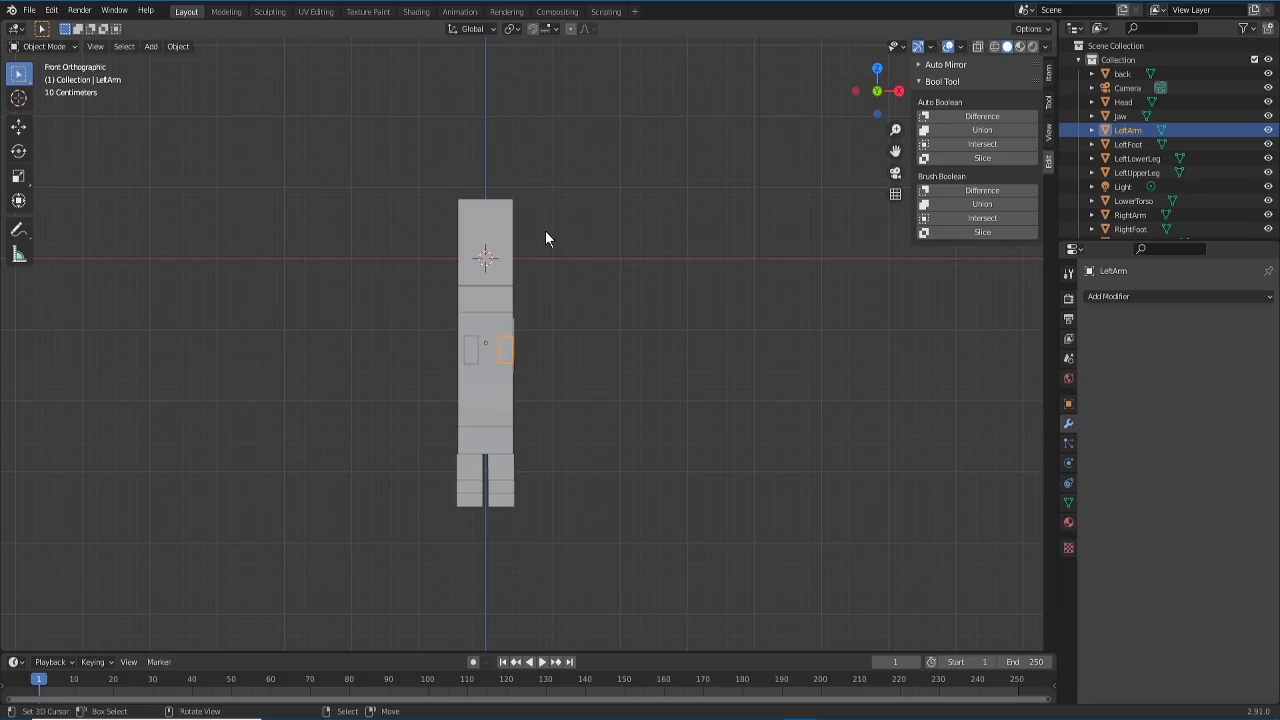
shift+middle_drag(546, 233, 599, 292)
key(shift+a)
mouse_move(553, 362)
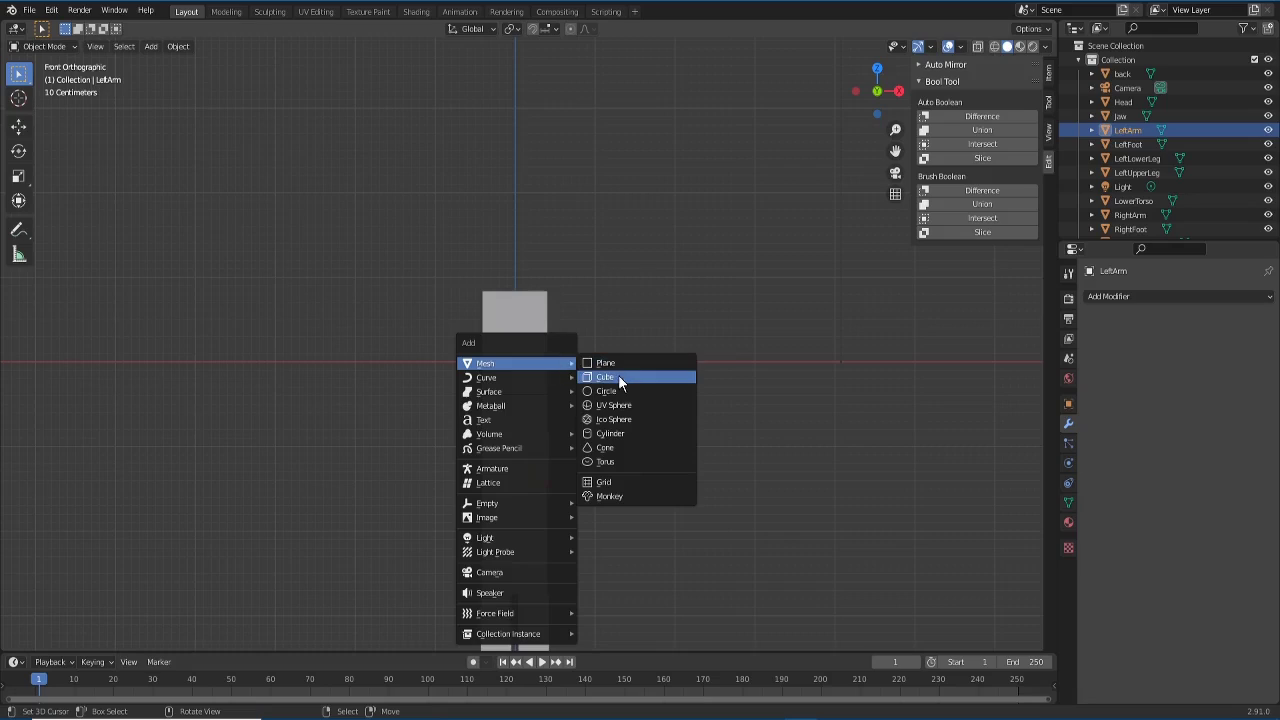
click(618, 376)
key(g)
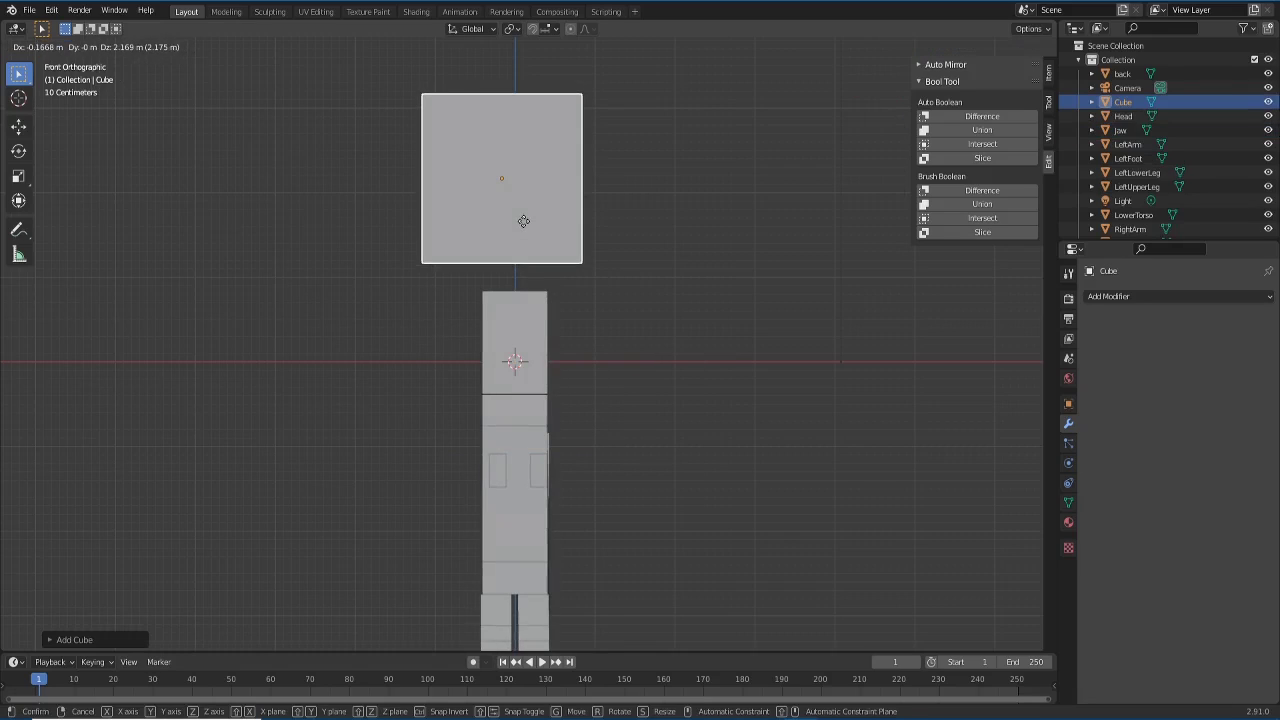
key(Escape)
key(g)
key(z)
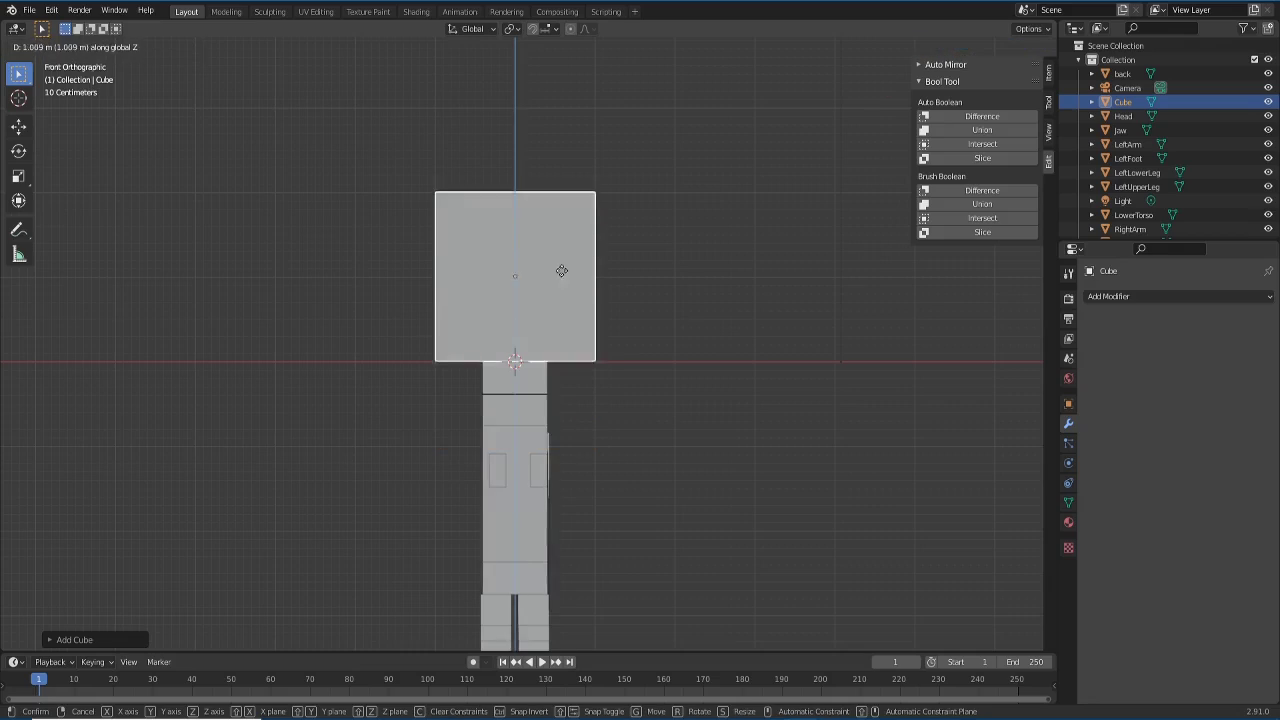
click(550, 195)
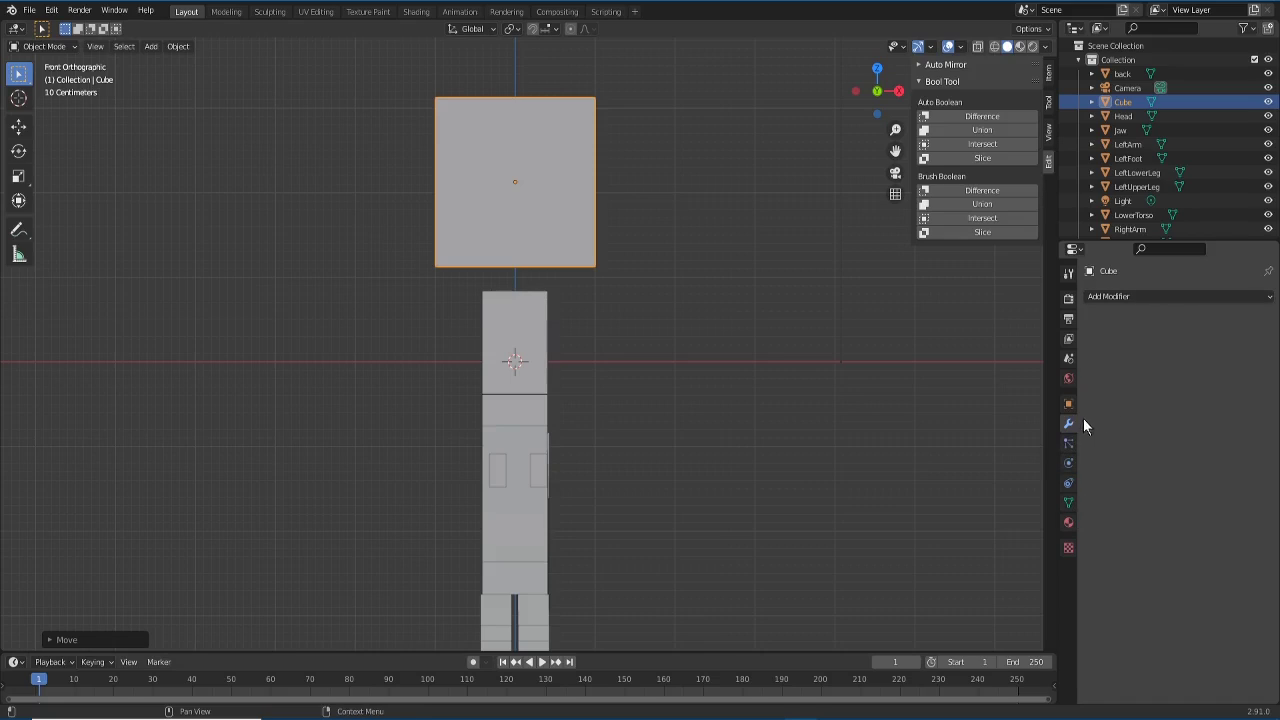
Step: Add a Mirror modifier to the cube and pick the head as its mirror object
click(1106, 295)
click(1000, 445)
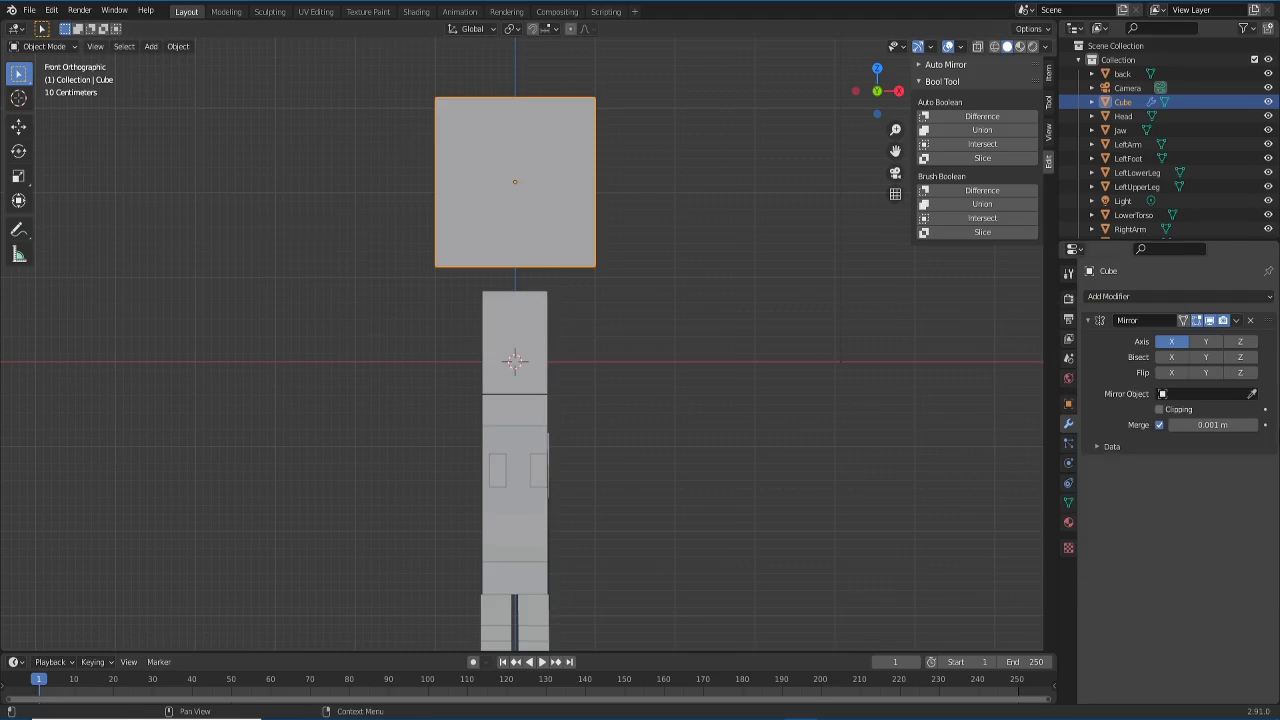
click(1252, 394)
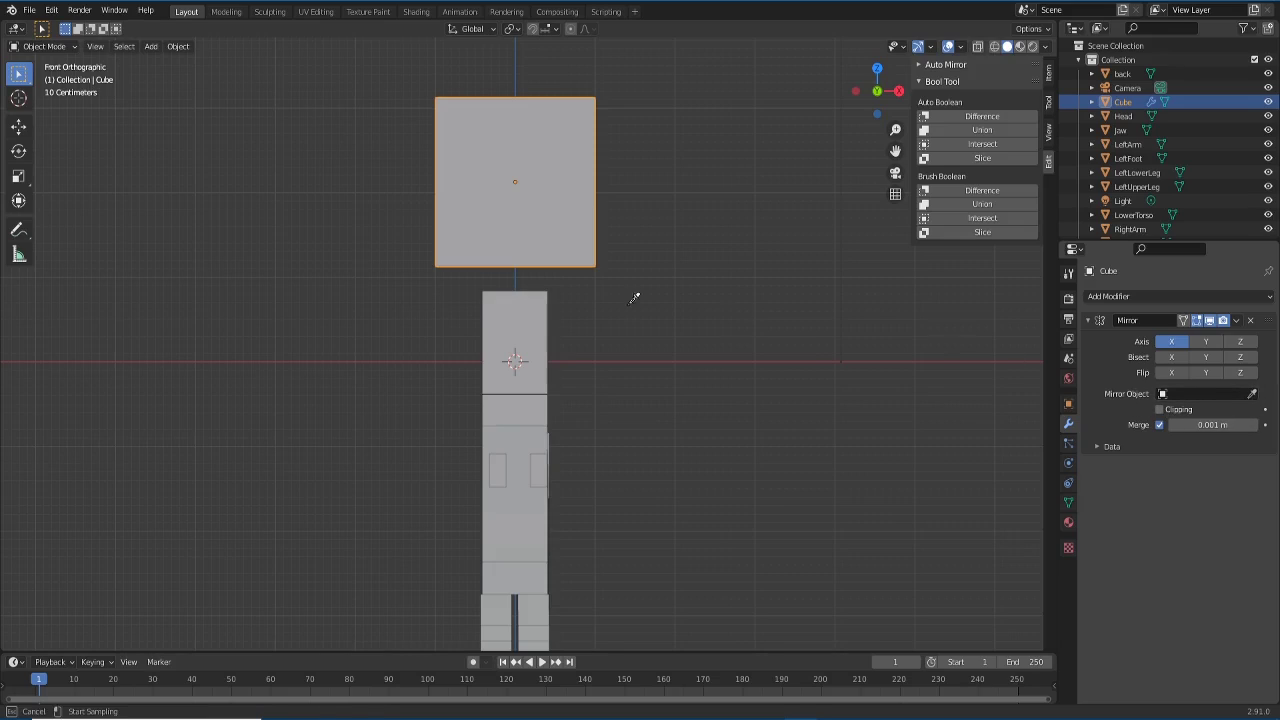
click(506, 336)
Step: In Edit Mode, move the cube's geometry about 1.4 m sideways along X and slightly down, away from the centre line
key(Tab)
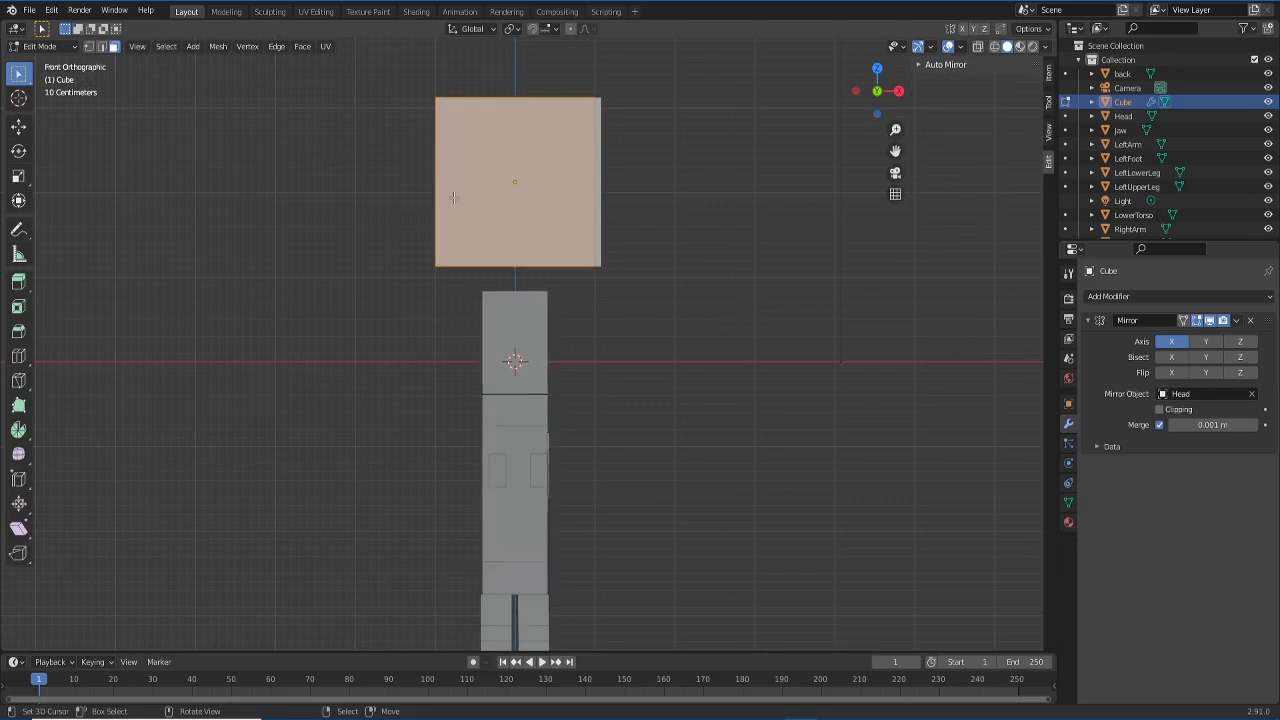
click(42, 46)
key(alt+a)
click(510, 181)
key(g)
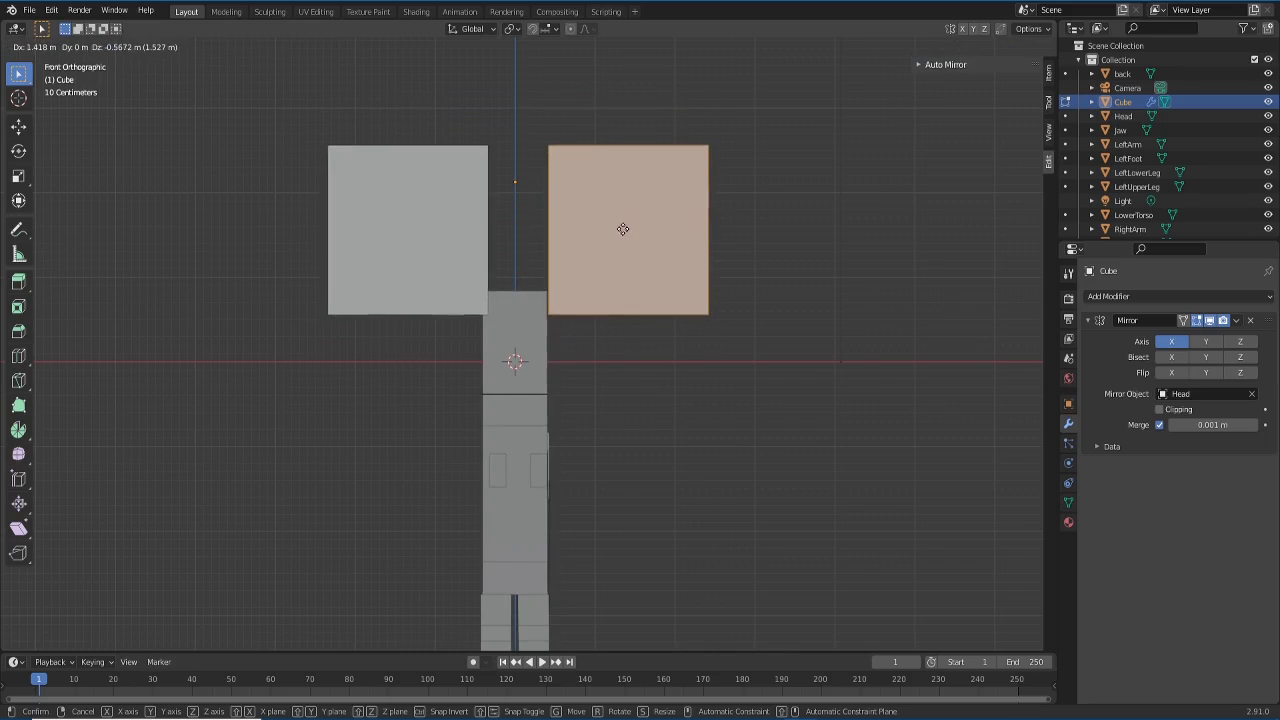
click(622, 224)
Step: Shrink the cube's geometry and move it about 1.06 m inward and 0.64 m down, onto the head's top corner
key(s)
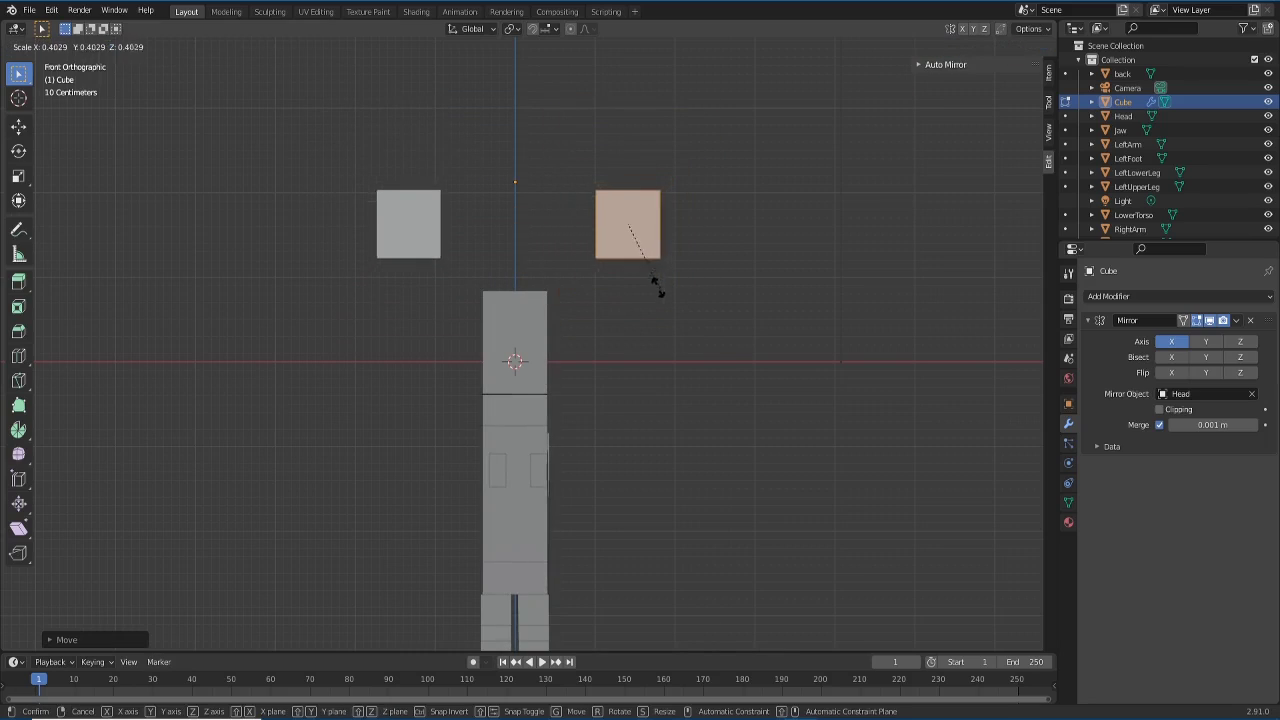
click(616, 245)
key(g)
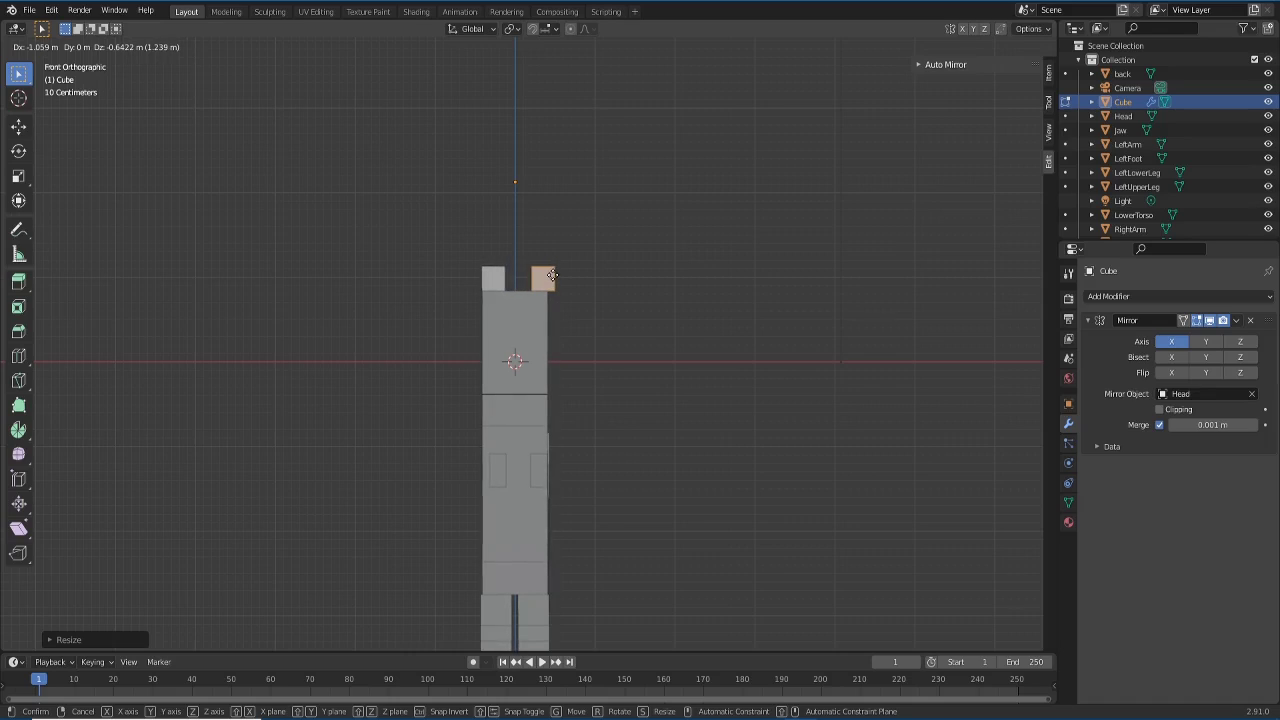
click(550, 275)
scroll(586, 345, up, 3)
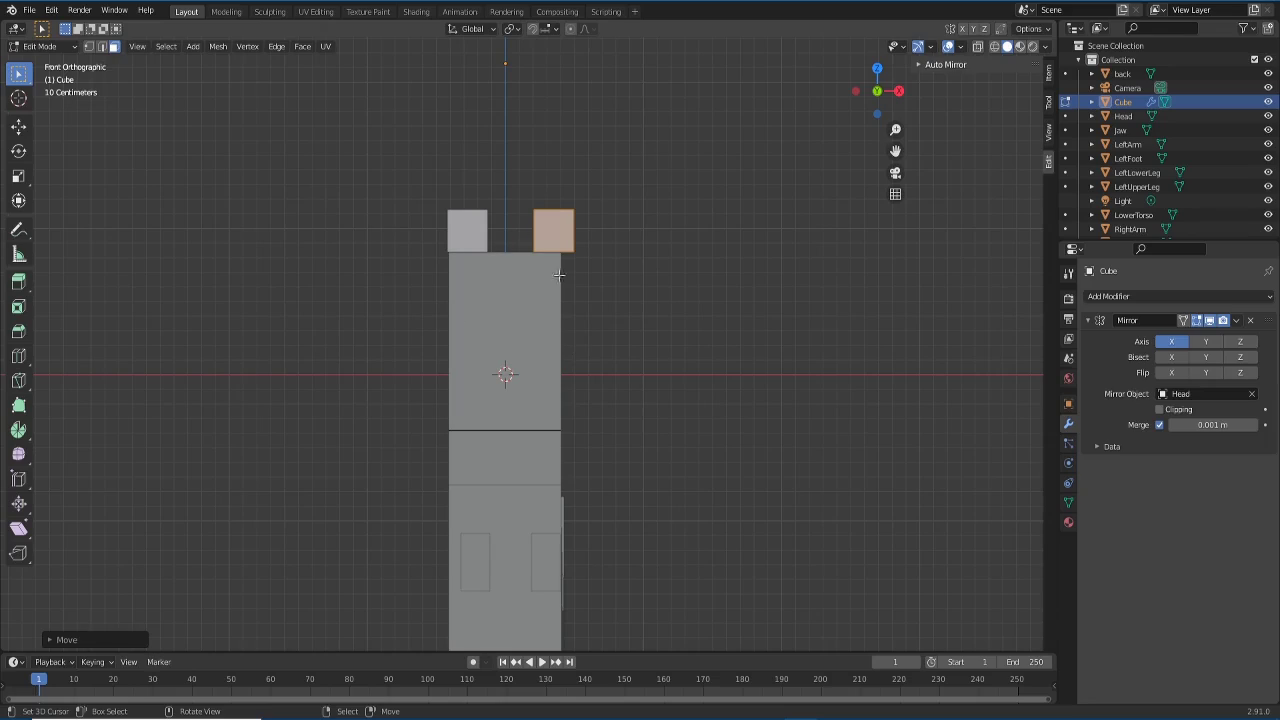
Step: Shift the small cube's geometry about 0.08 m outward along X so it overhangs the head's side
key(Tab)
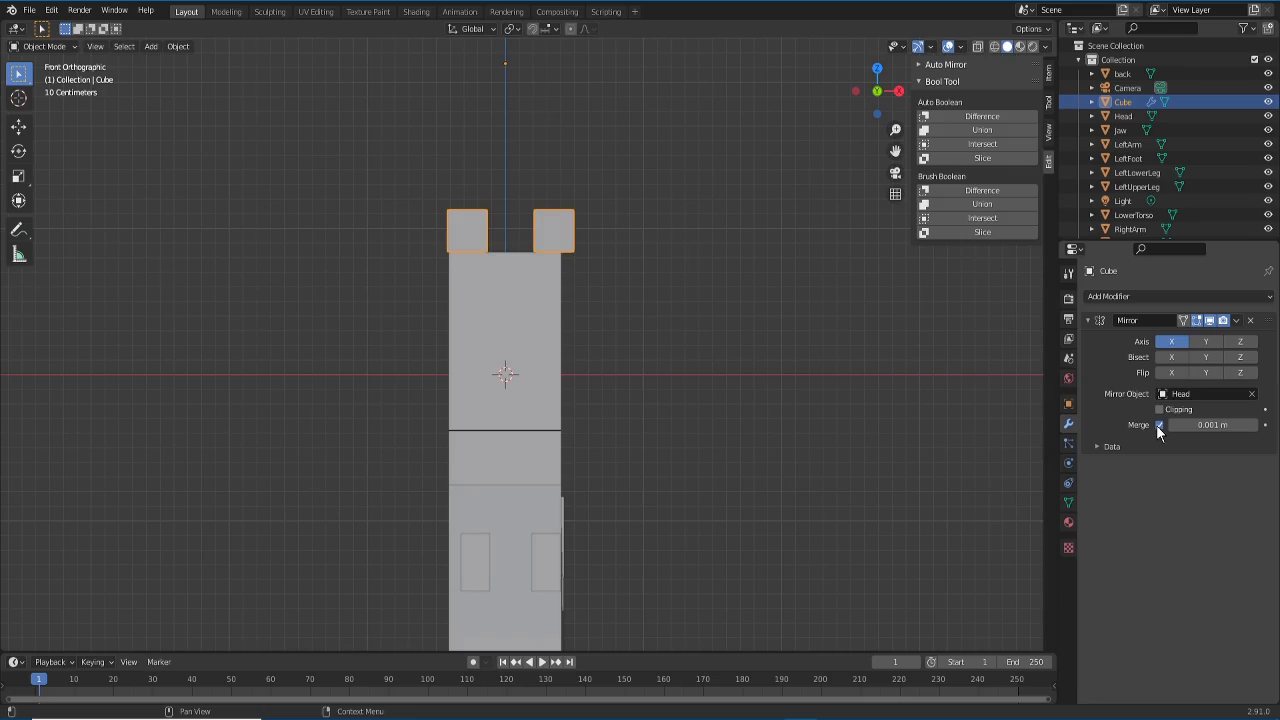
key(Tab)
click(555, 237)
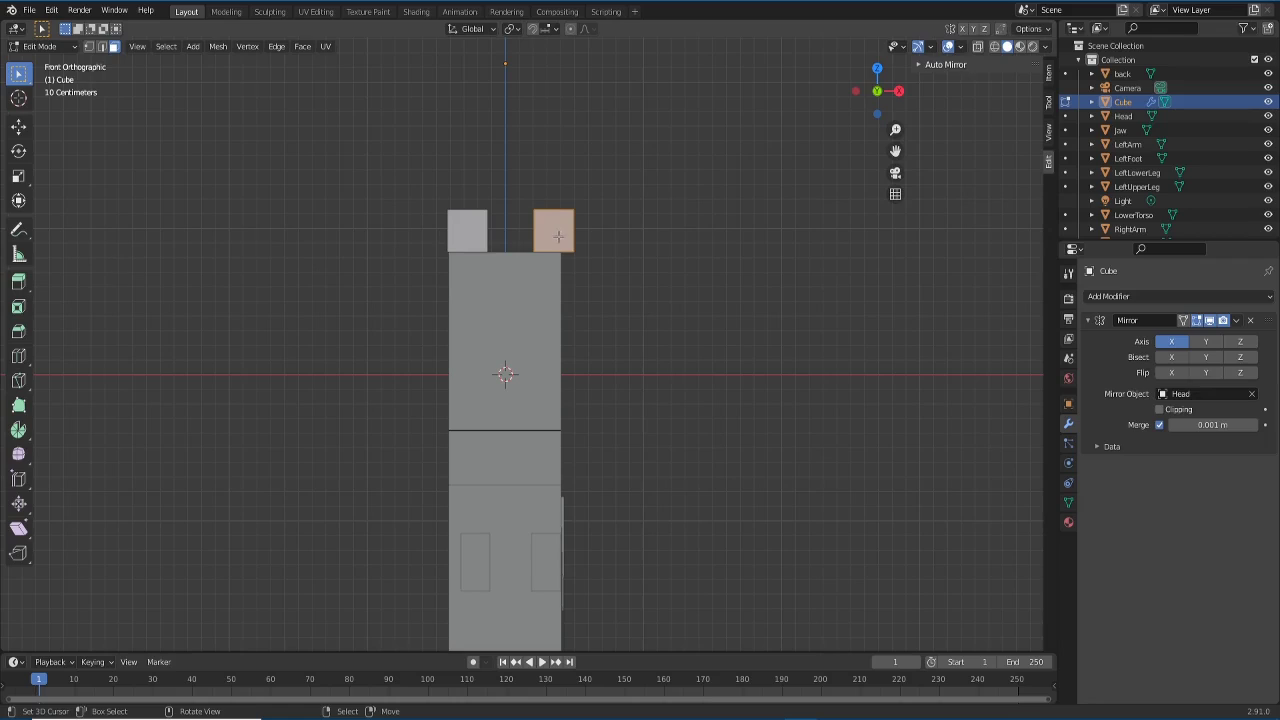
key(g)
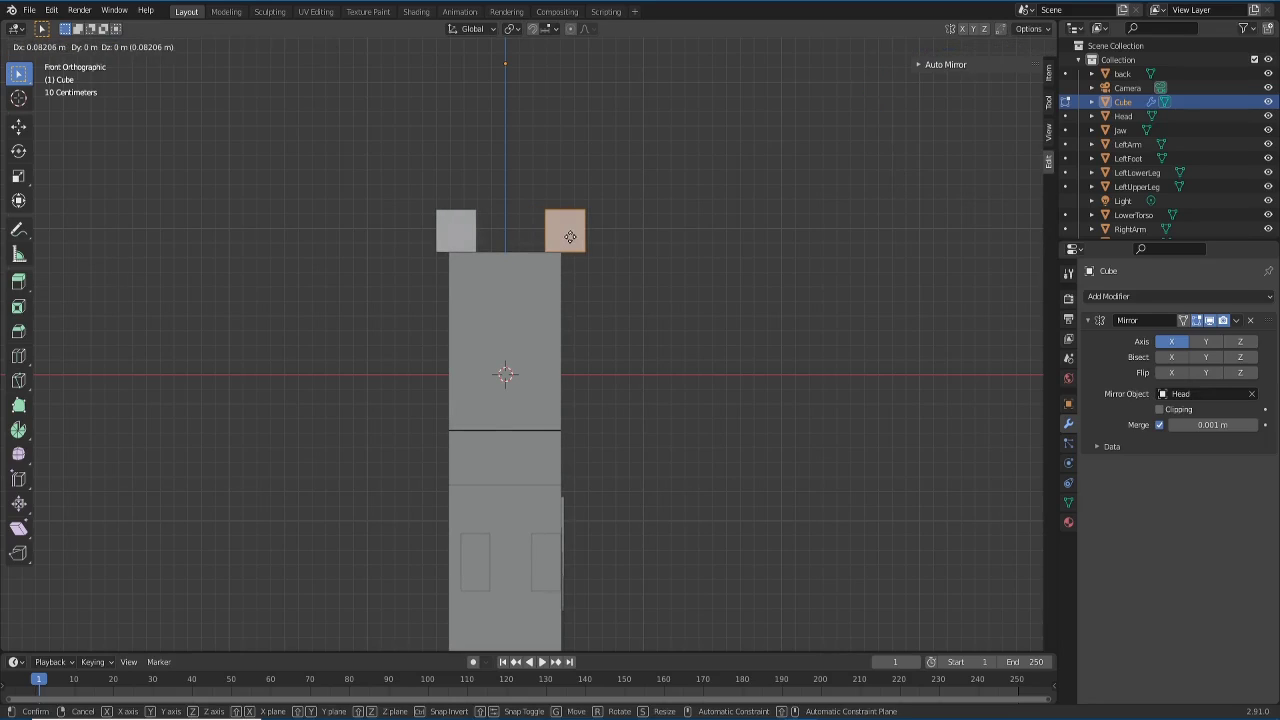
click(570, 237)
middle_drag(667, 342, 755, 383)
key(KP_1)
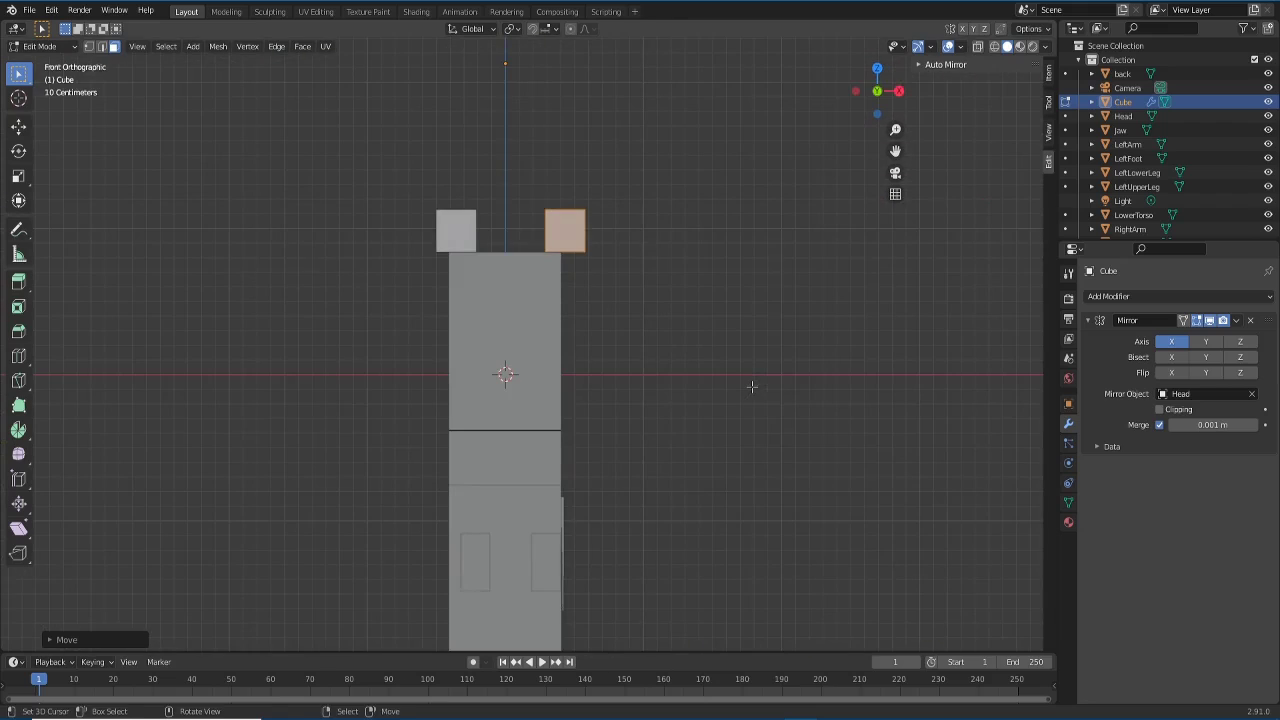
Step: Extrude the small cube's top face upward and scale it down to form a tapered horn
middle_drag(562, 250, 508, 265)
middle_drag(702, 185, 694, 237)
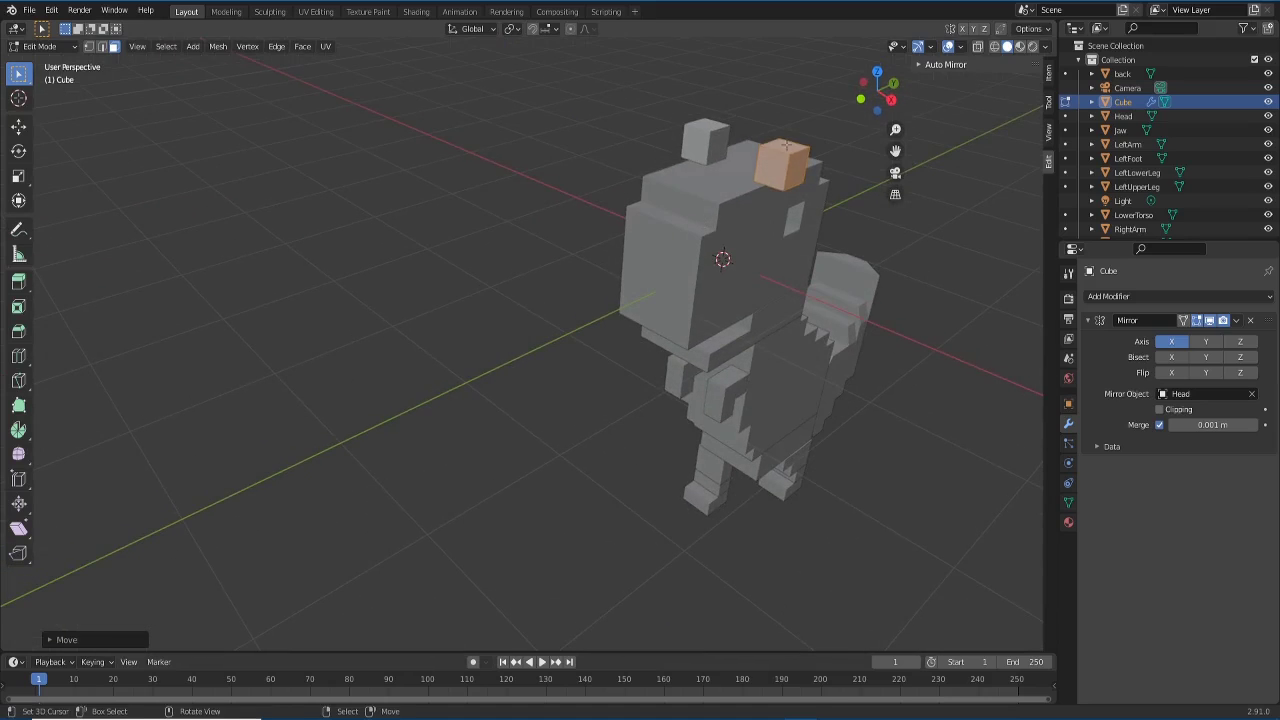
right_click(788, 143)
key(e)
click(778, 245)
key(s)
click(799, 201)
middle_drag(810, 198, 836, 188)
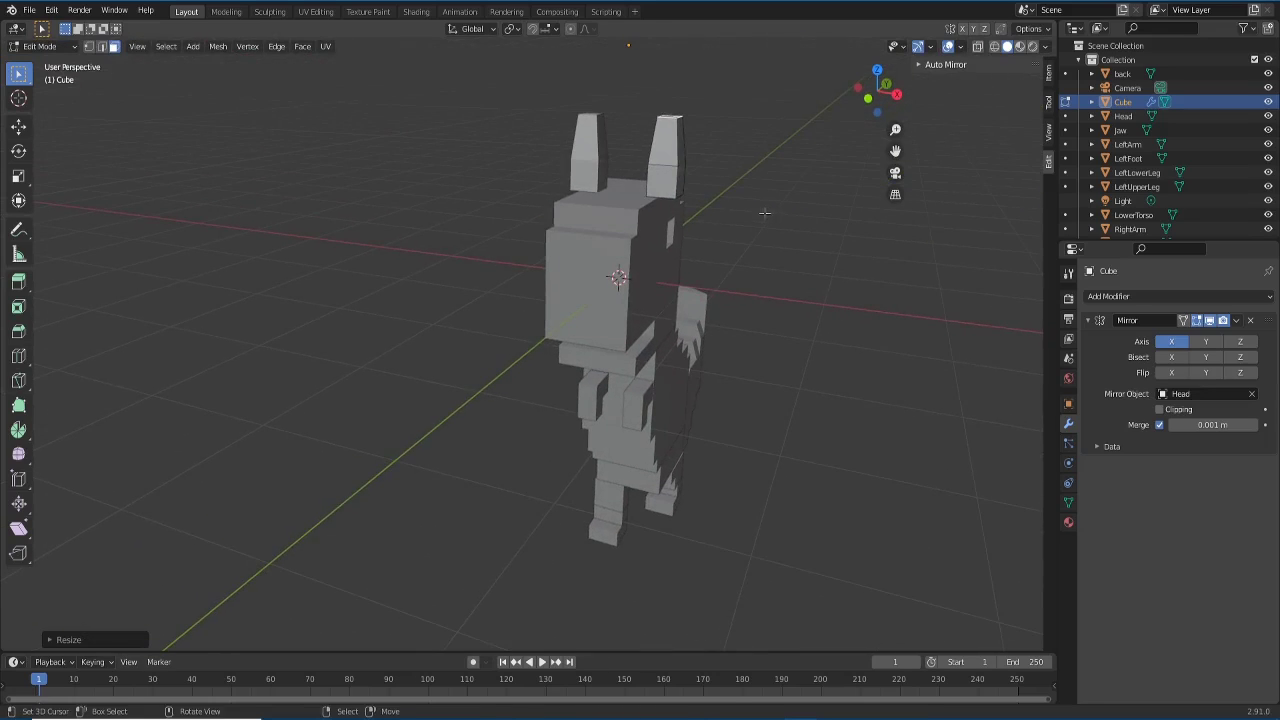
Step: Extrude the horn's top face again, shrink it to a narrow tip, and return to Object Mode
key(e)
click(762, 178)
key(s)
click(710, 145)
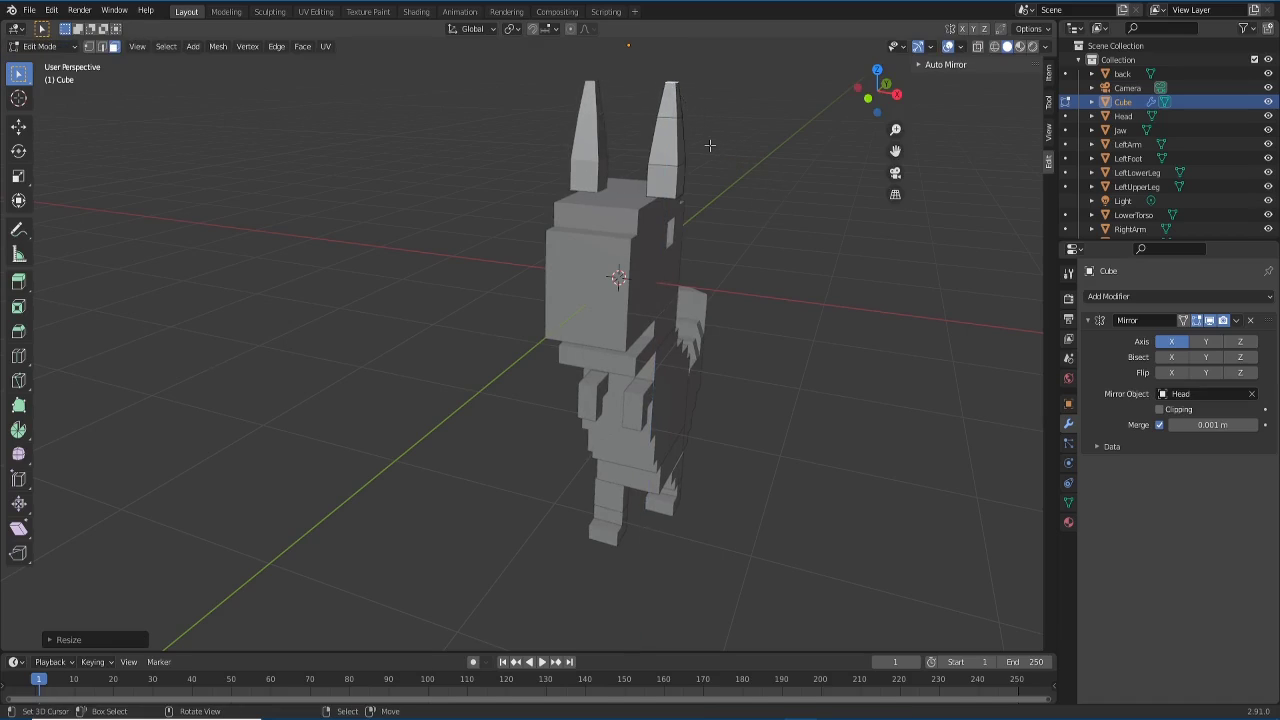
key(KP_1)
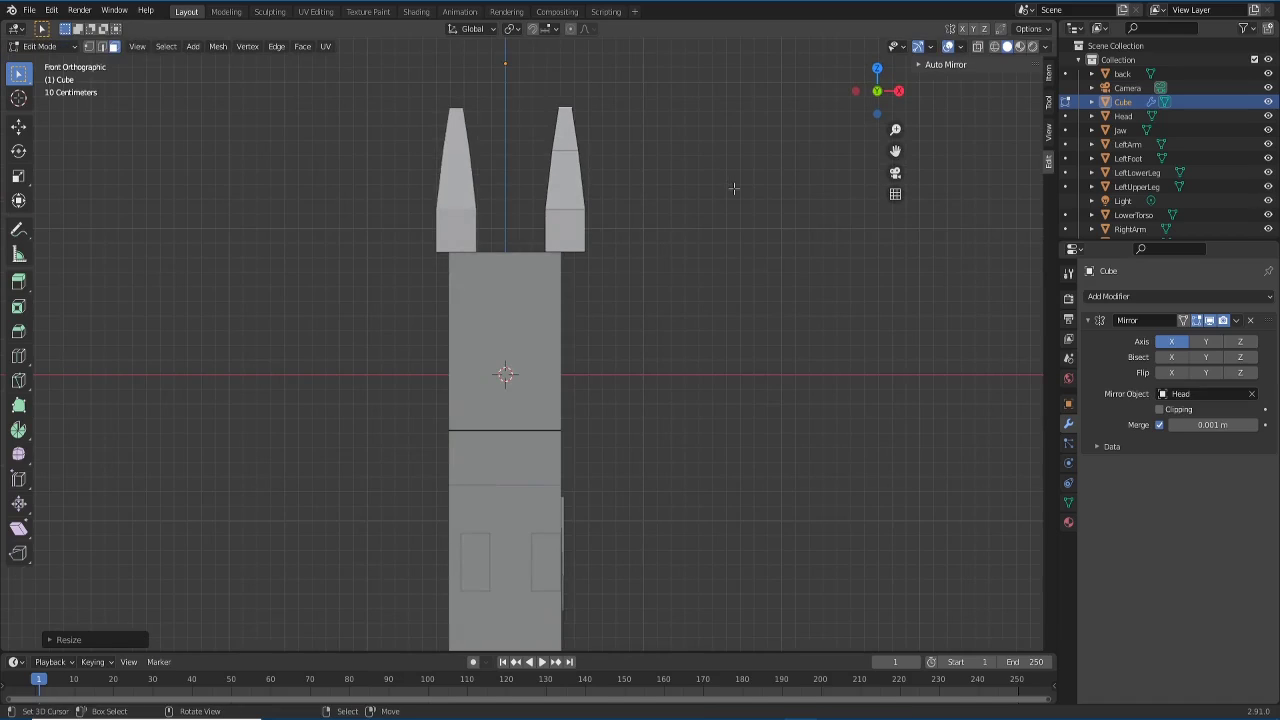
middle_drag(708, 262, 684, 351)
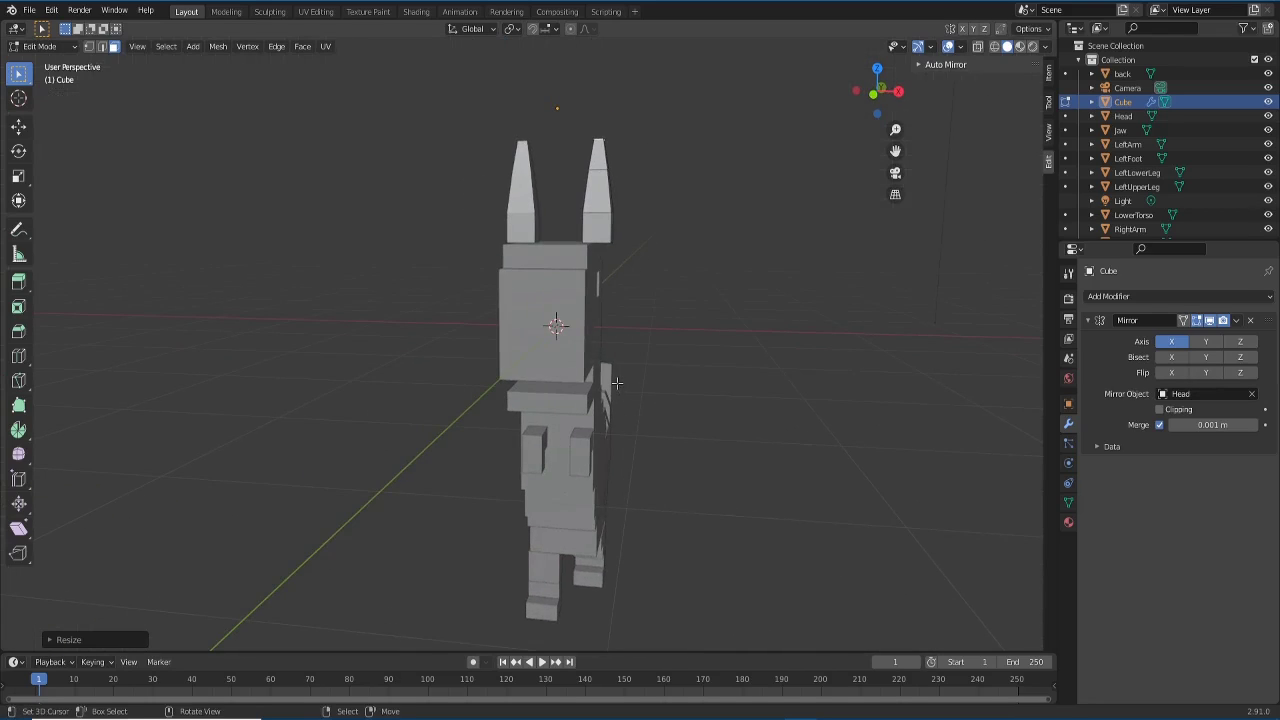
key(Tab)
middle_drag(626, 395, 645, 393)
scroll(464, 585, down, 2)
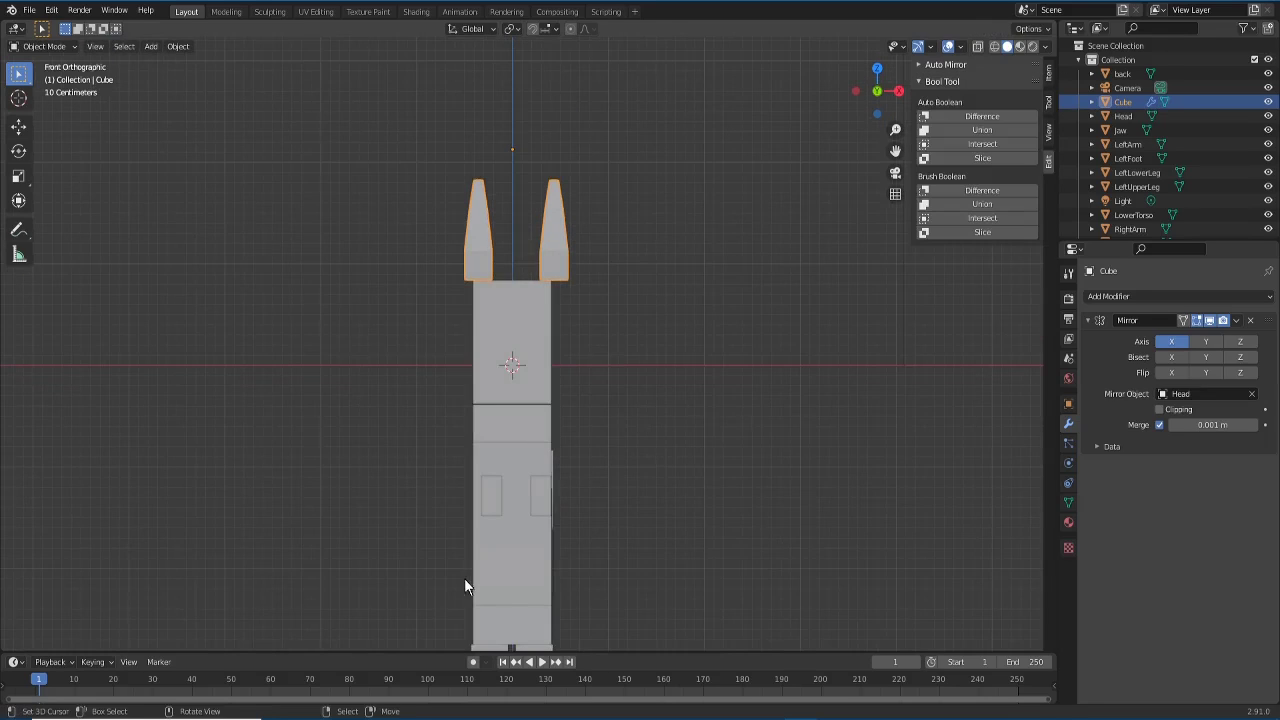
Step: Move the right arm outward along X to the edge of the torso
click(485, 510)
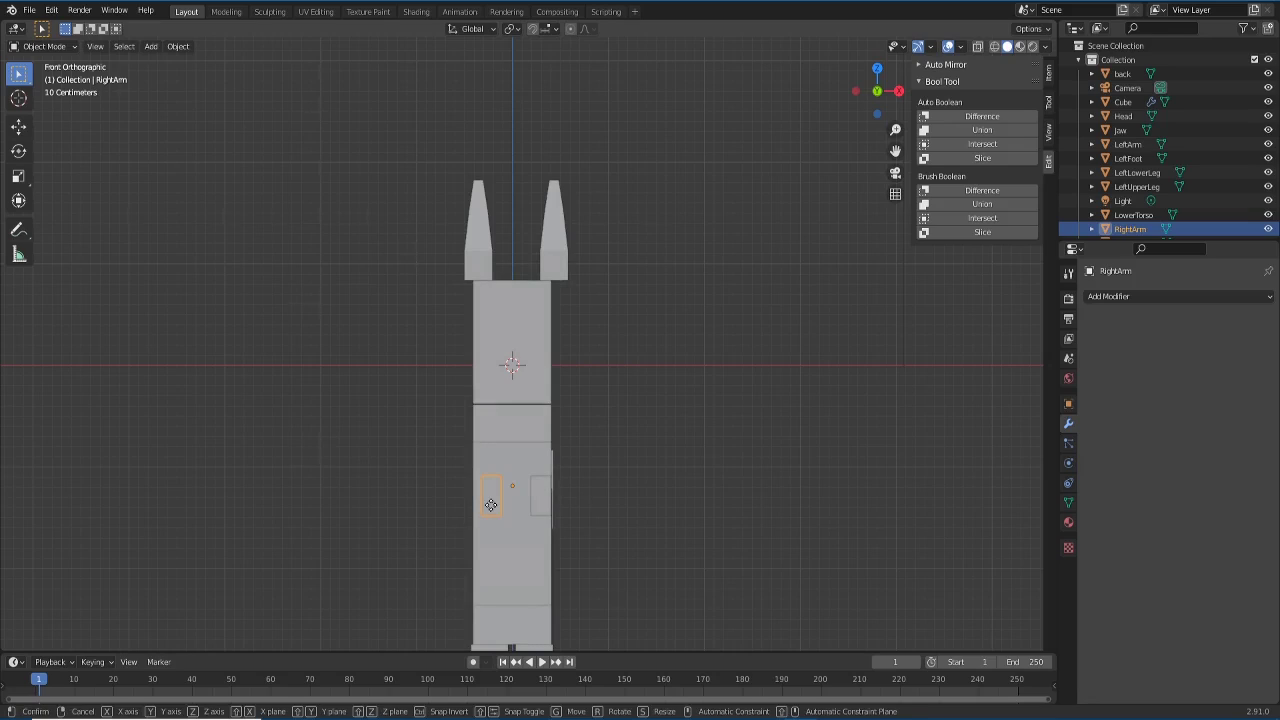
key(g)
key(x)
click(483, 507)
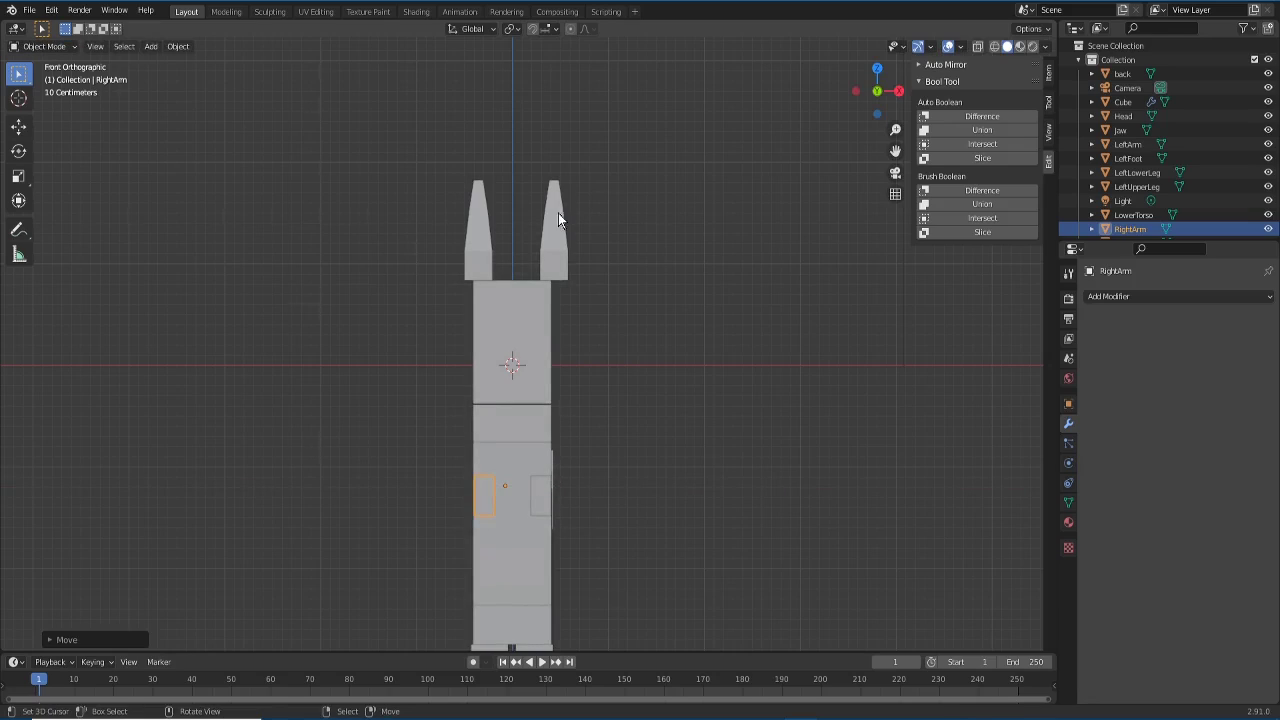
Step: Apply the Mirror modifier on the pair of horns and enter Edit Mode for the mesh
click(570, 235)
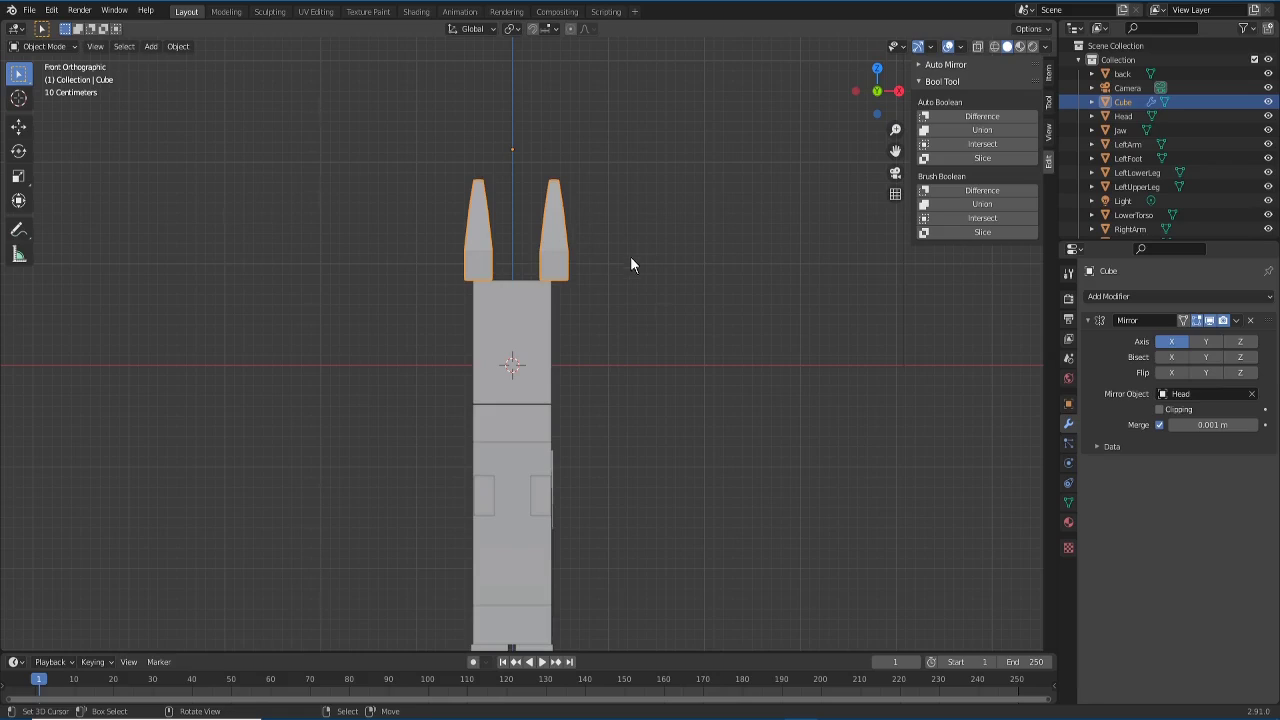
middle_drag(682, 430, 644, 477)
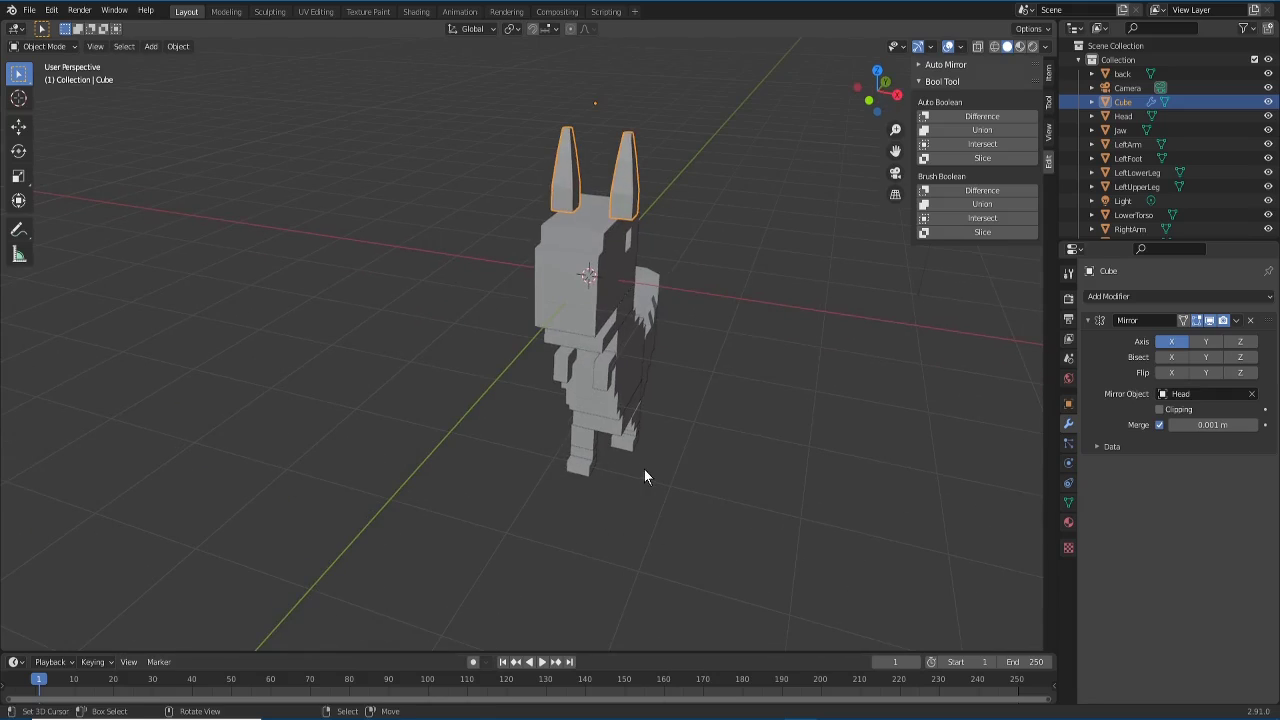
middle_drag(669, 258, 539, 368)
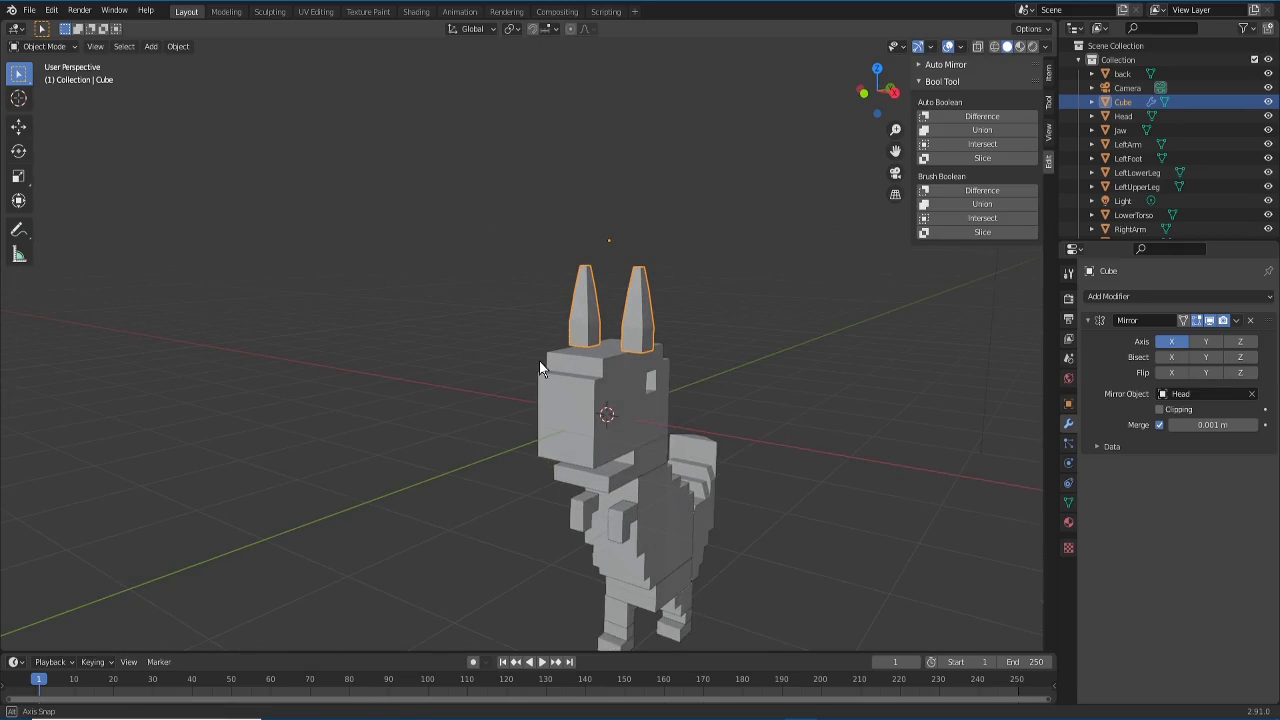
middle_drag(578, 327, 632, 316)
key(KP_1)
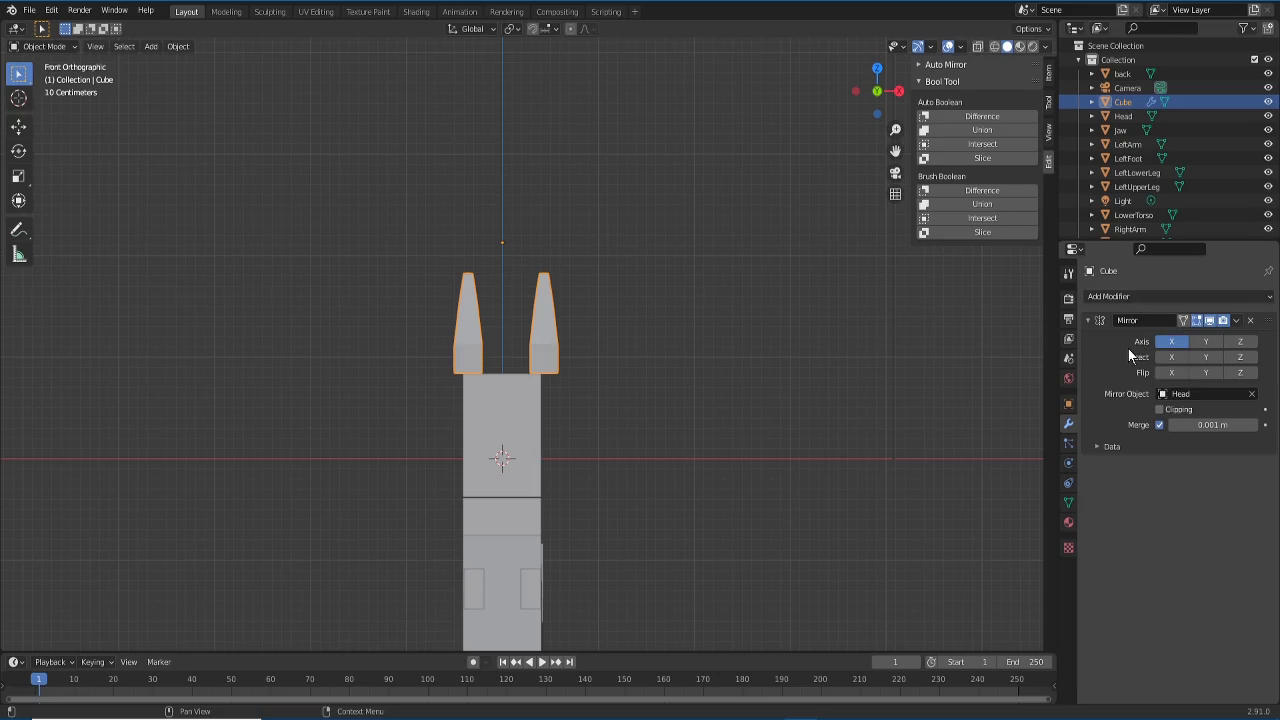
click(1236, 321)
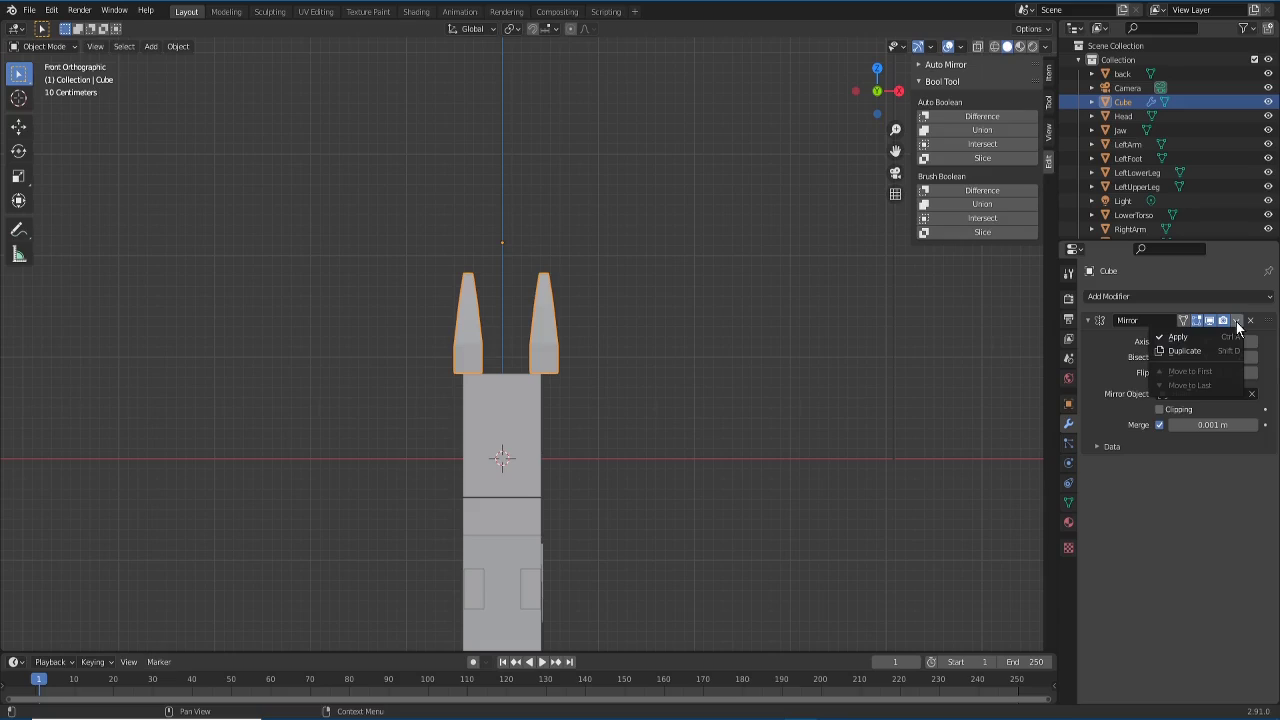
click(1237, 322)
click(1237, 321)
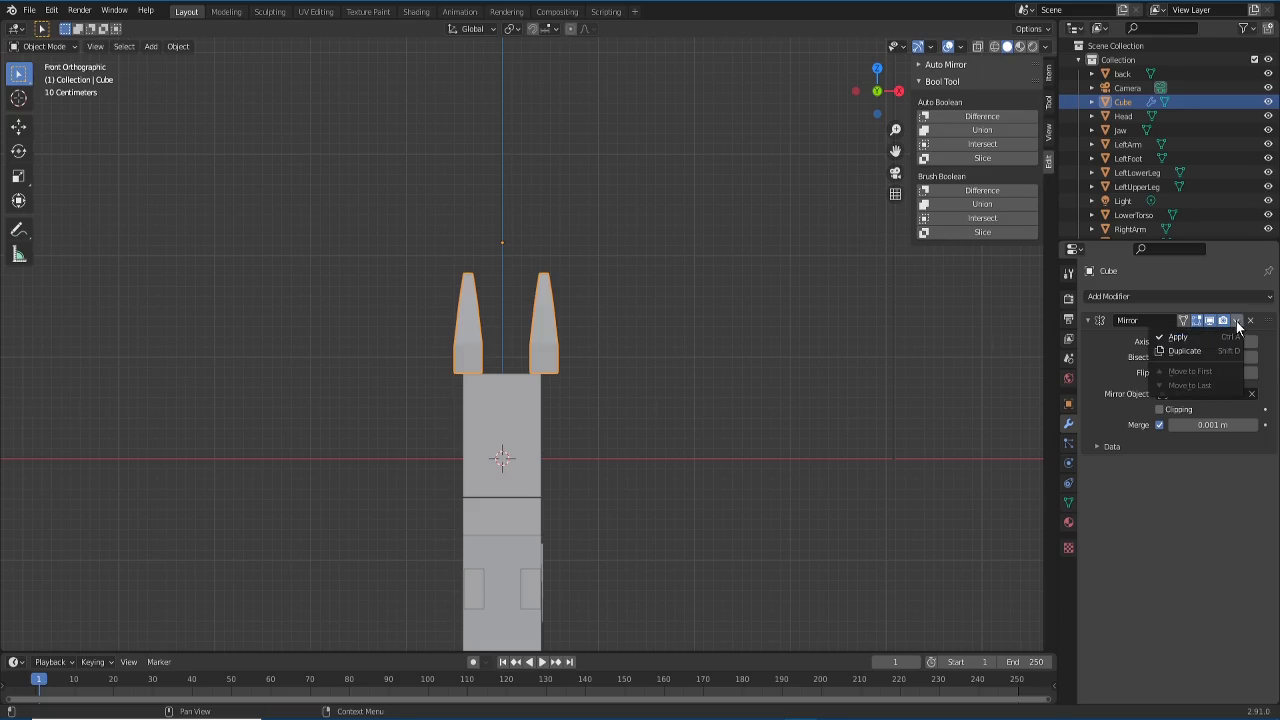
click(1178, 337)
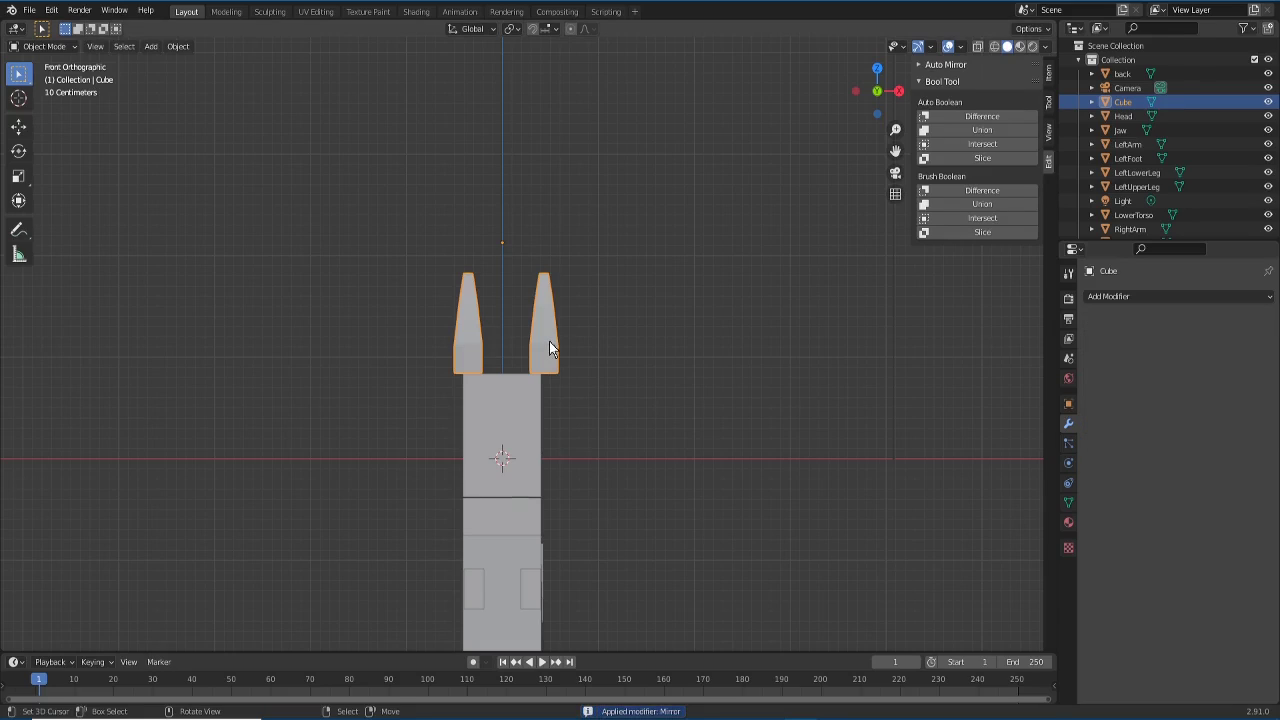
click(14, 46)
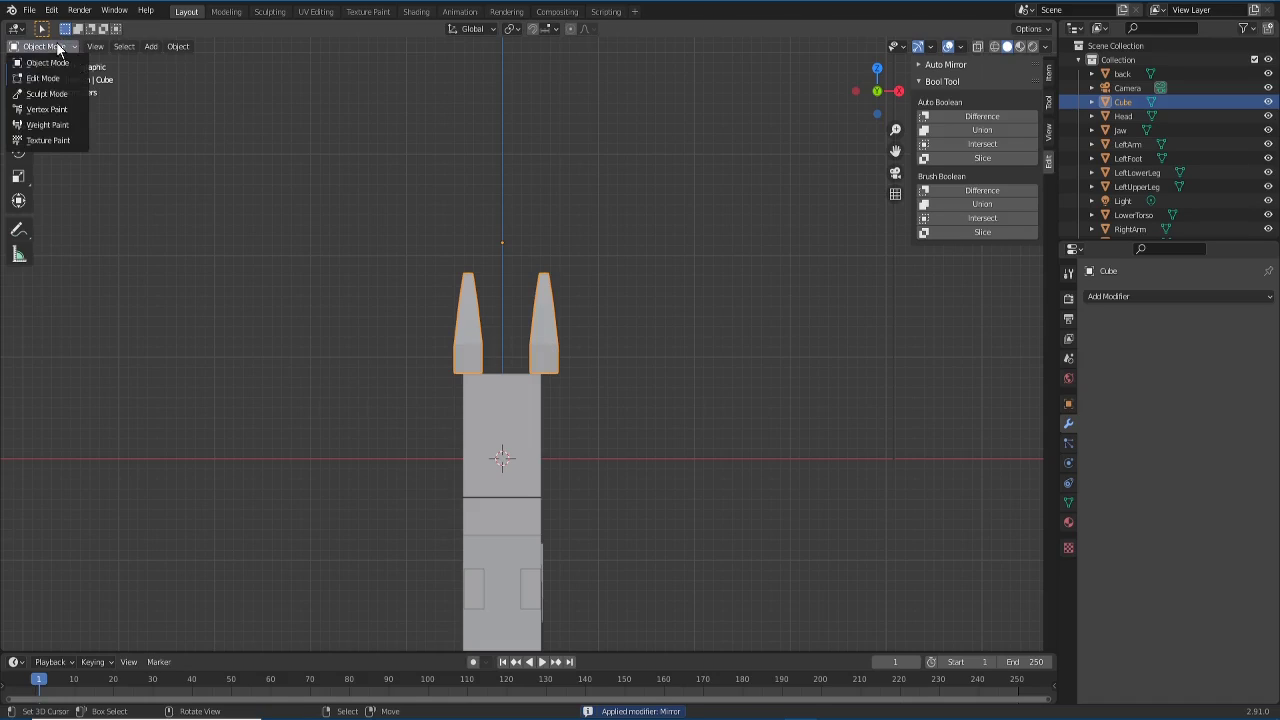
click(44, 77)
mouse_move(663, 329)
middle_down()
mouse_move(600, 344)
mouse_move(651, 349)
middle_up()
key(KP_1)
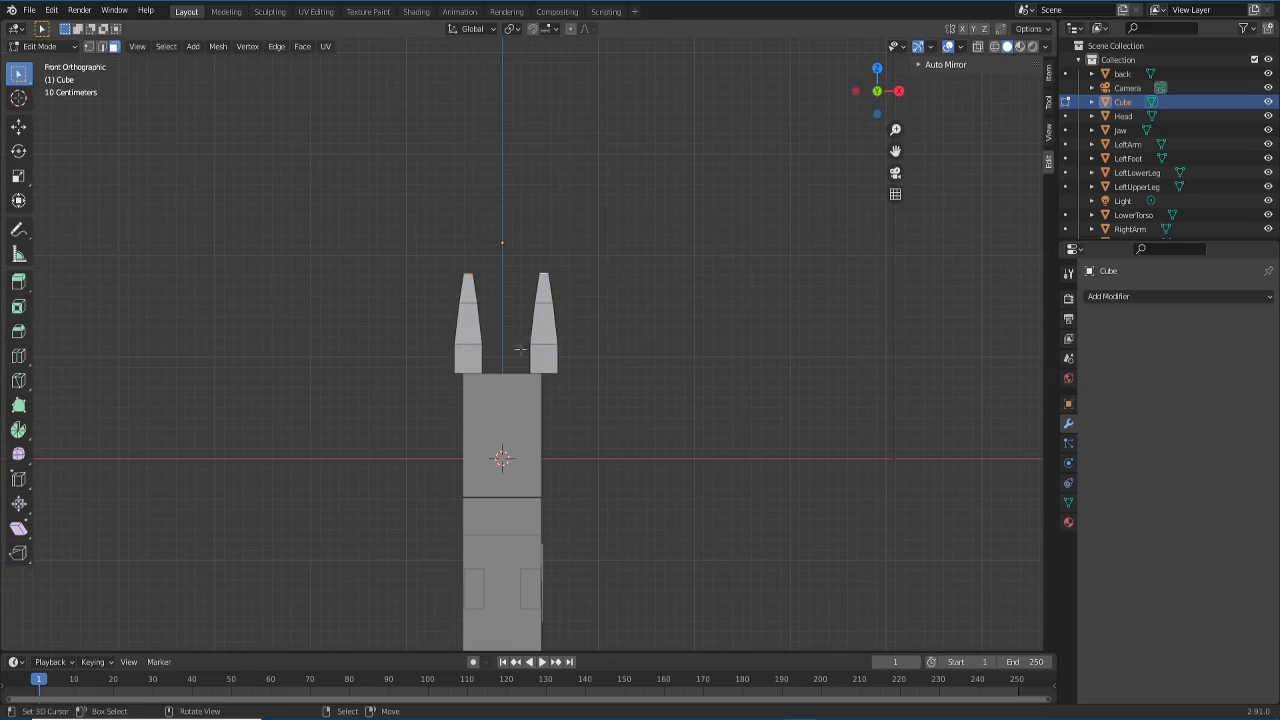
Step: Try to separate the horn on the positive X side by selecting its linked geometry, and deselect everything
click(557, 329)
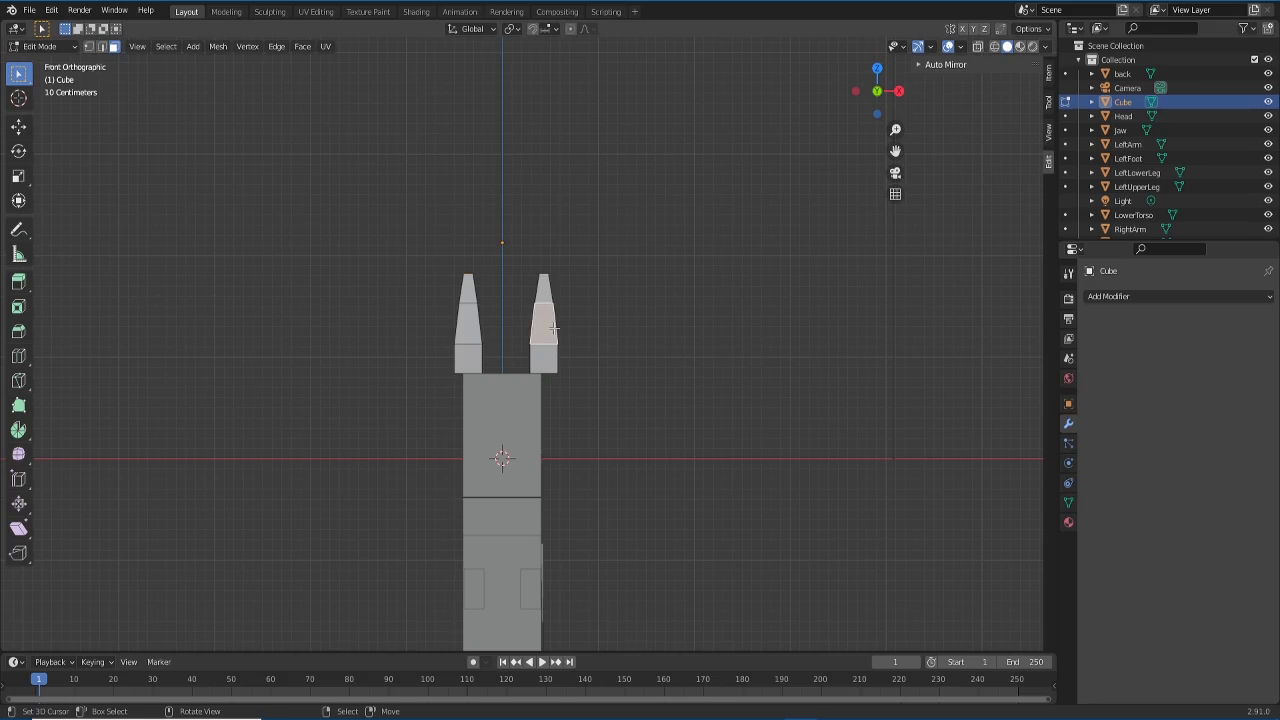
click(544, 358)
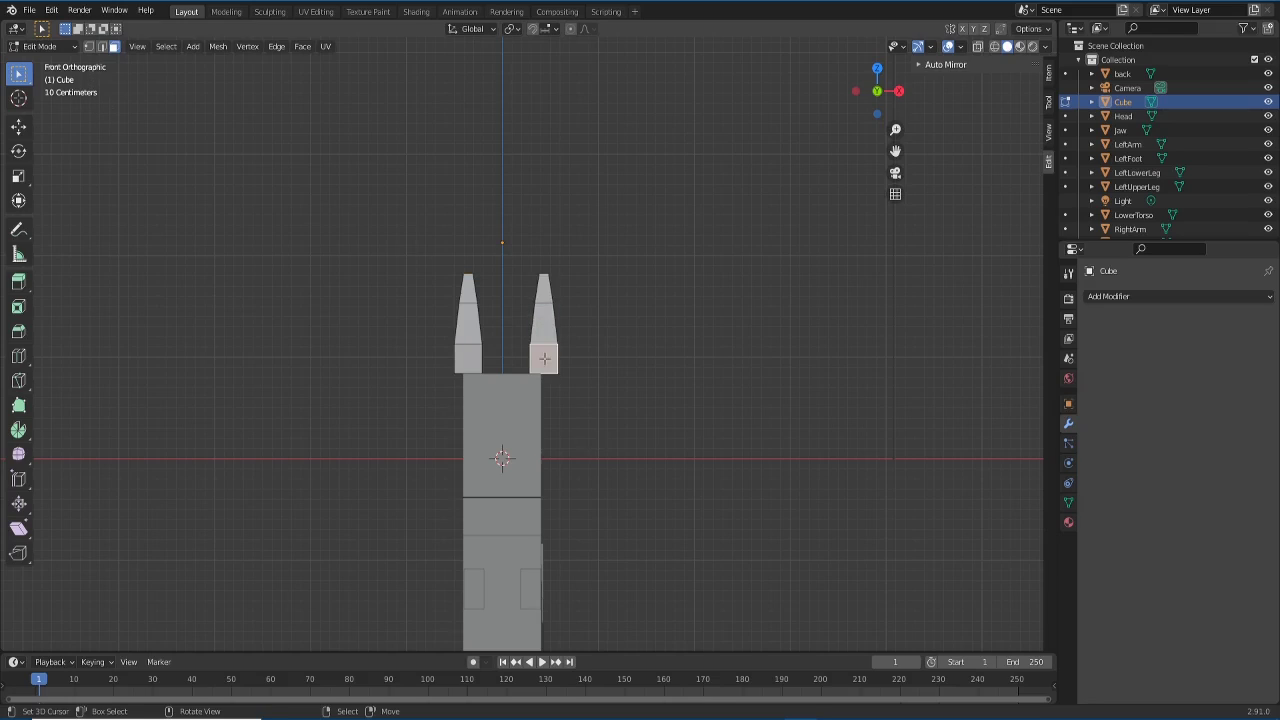
key(ctrl+l)
middle_drag(586, 388, 530, 260)
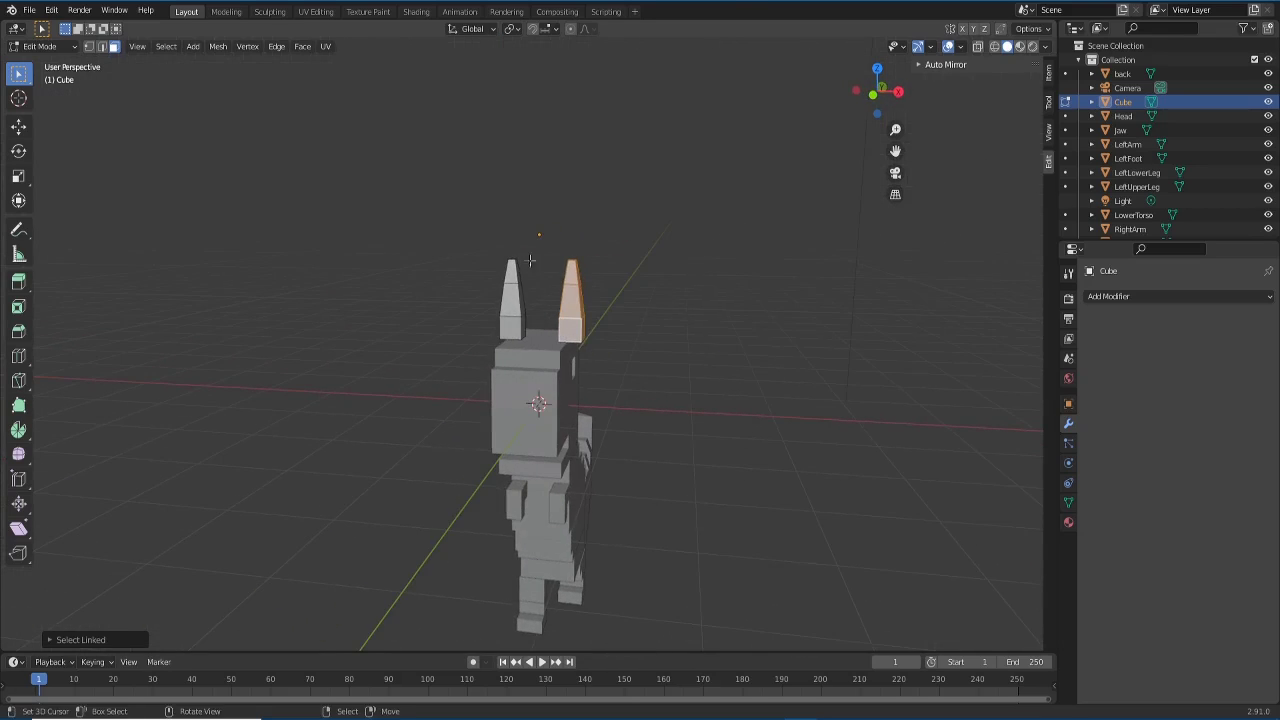
middle_drag(567, 330, 577, 341)
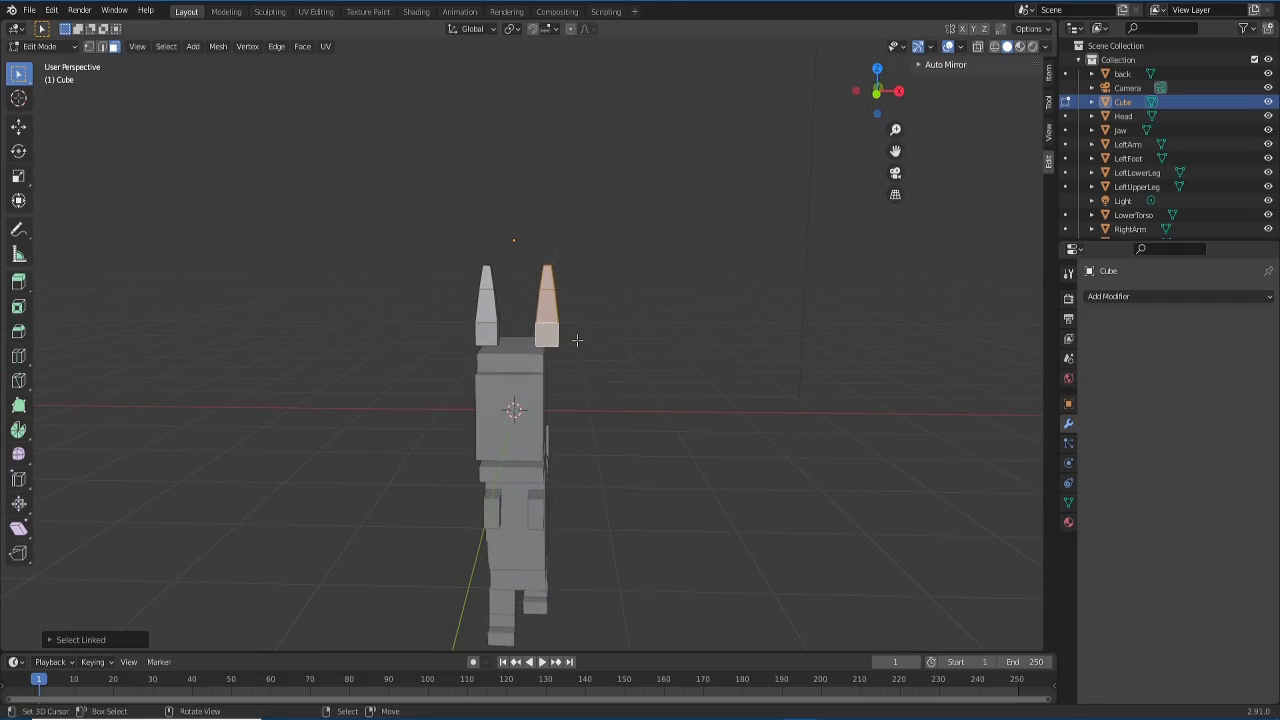
key(KP_1)
scroll(573, 339, up, 1)
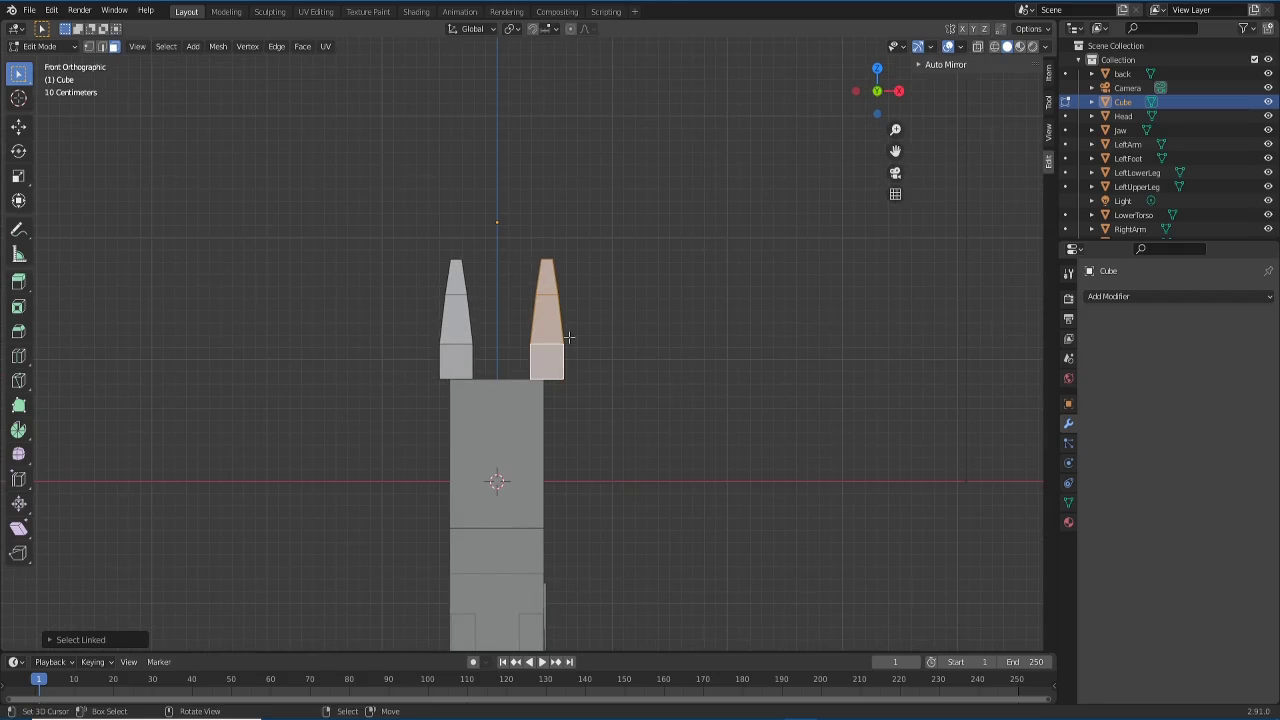
key(p)
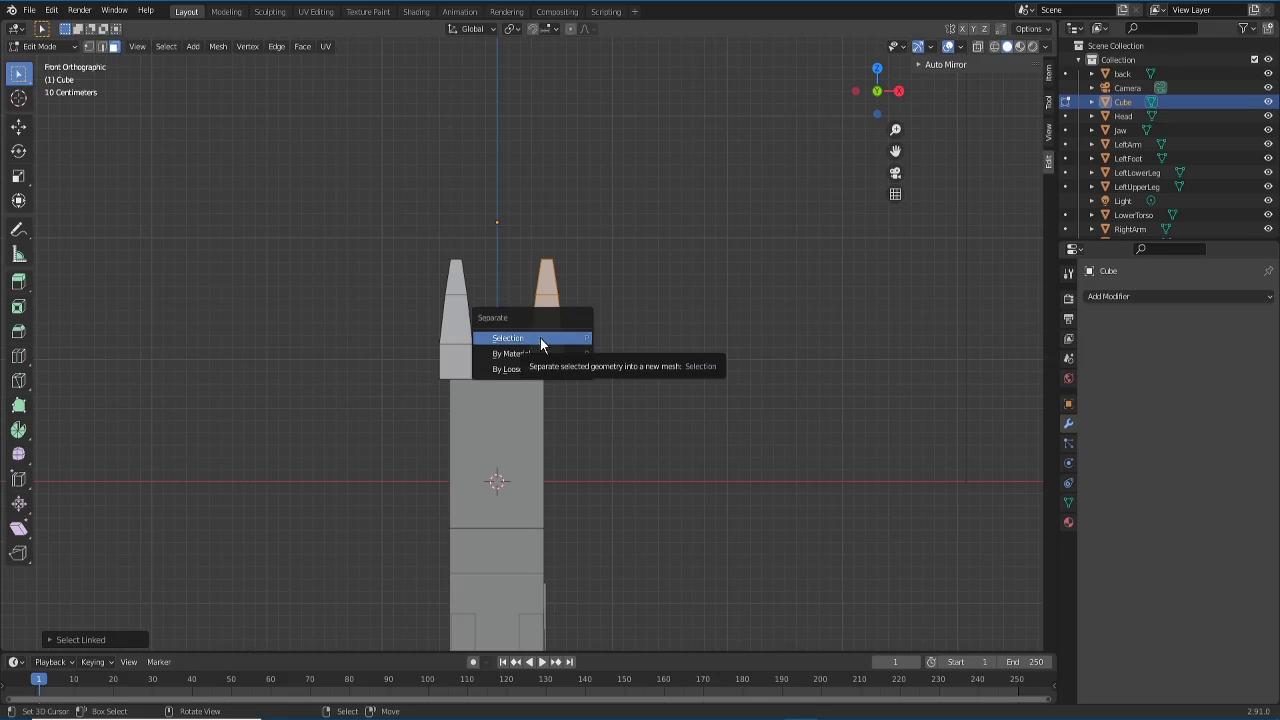
click(541, 340)
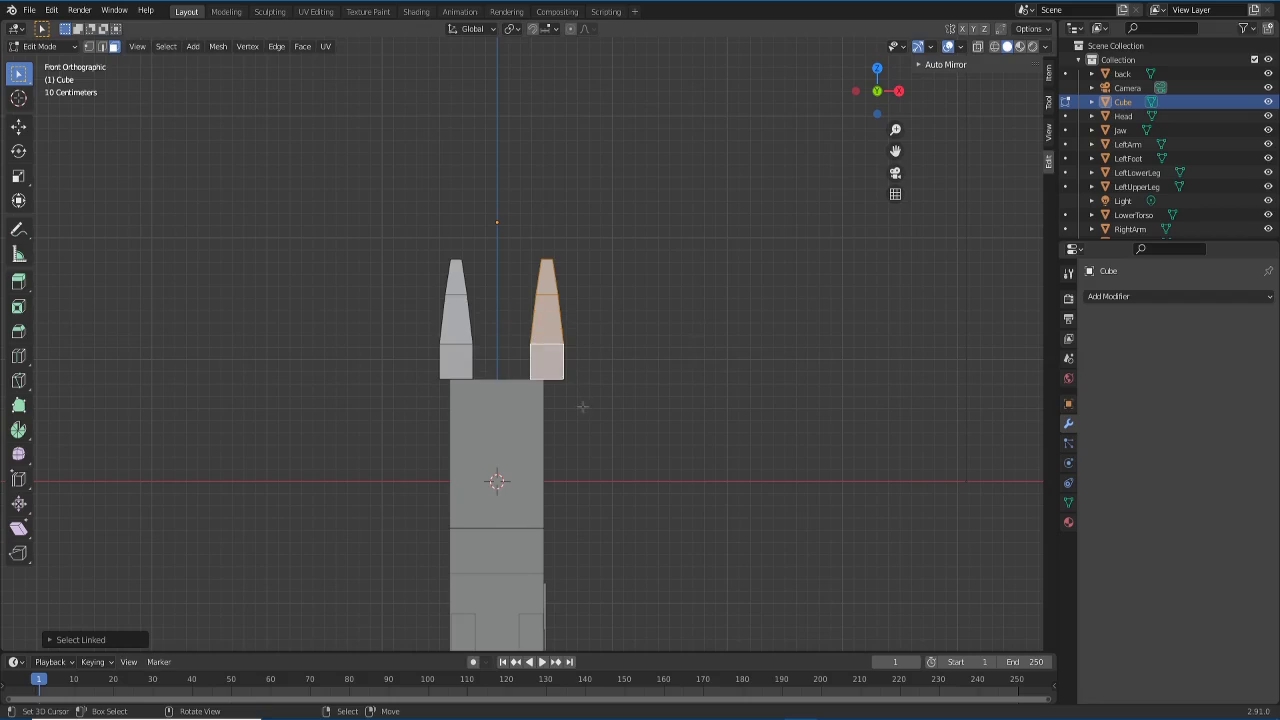
key(a)
key(alt+a)
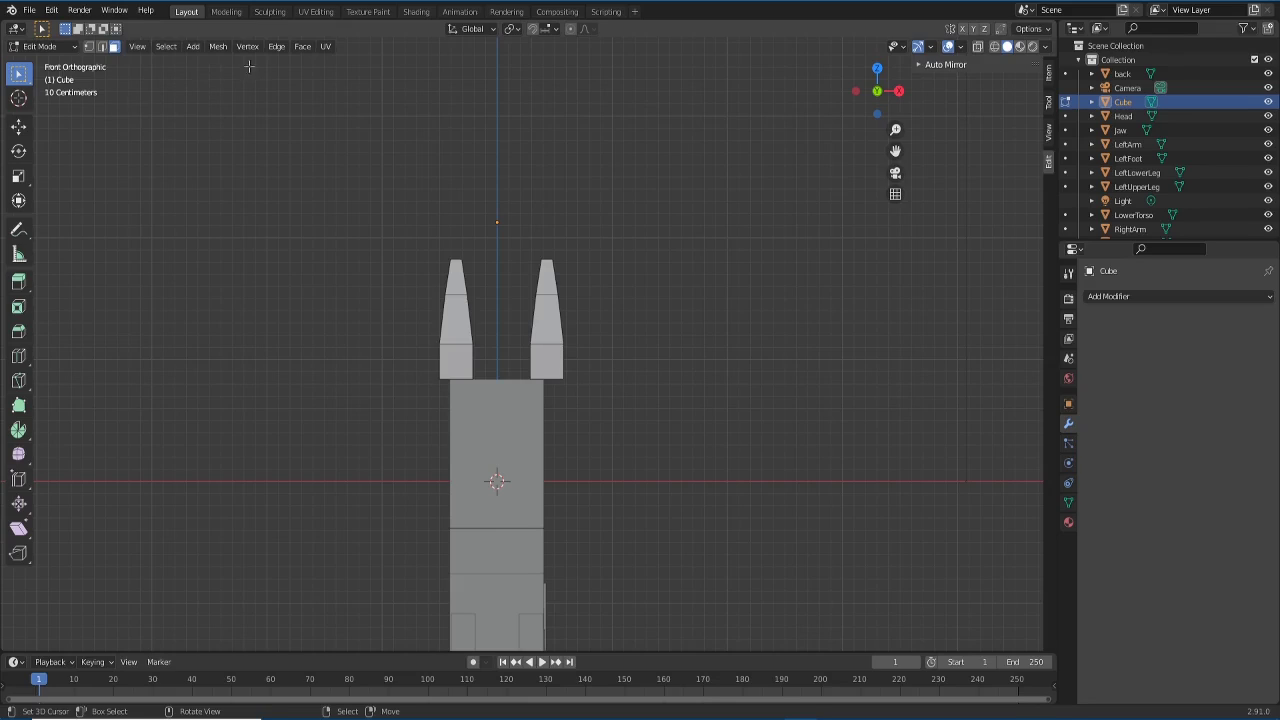
Step: Separate the horn mesh by loose parts, return to Object Mode, and check that each horn selects individually
click(219, 47)
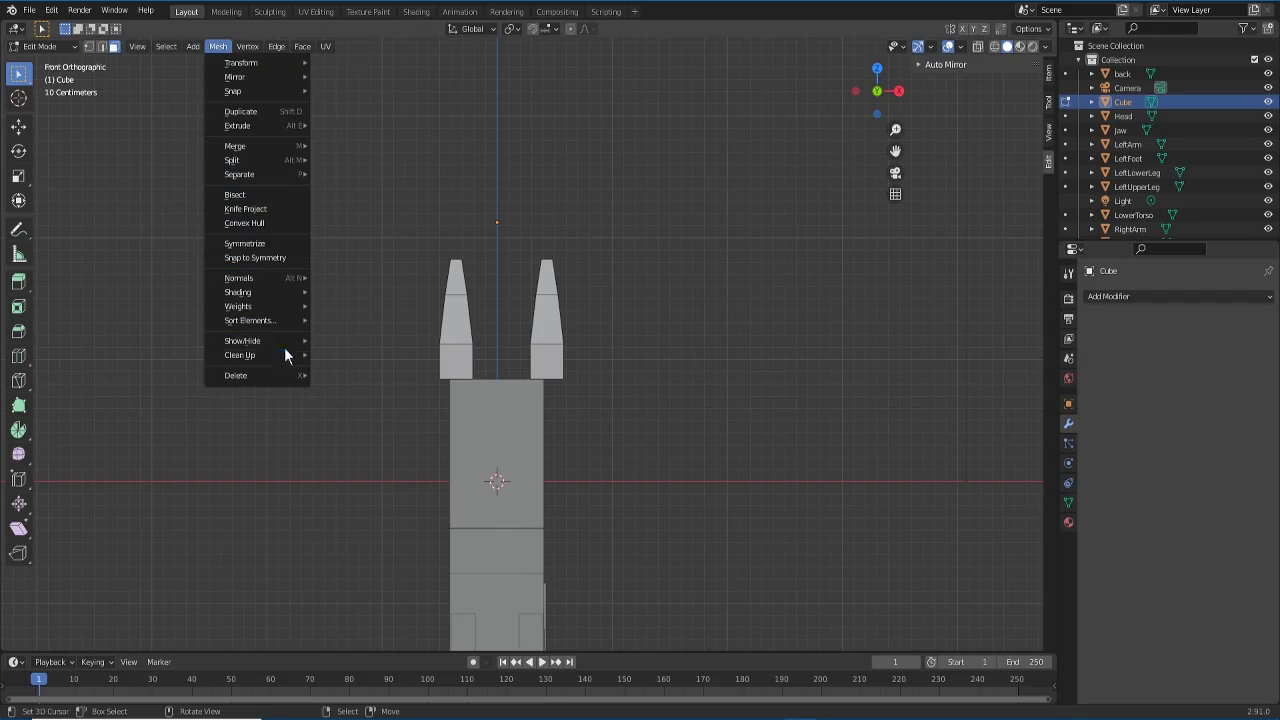
mouse_move(276, 321)
mouse_move(252, 176)
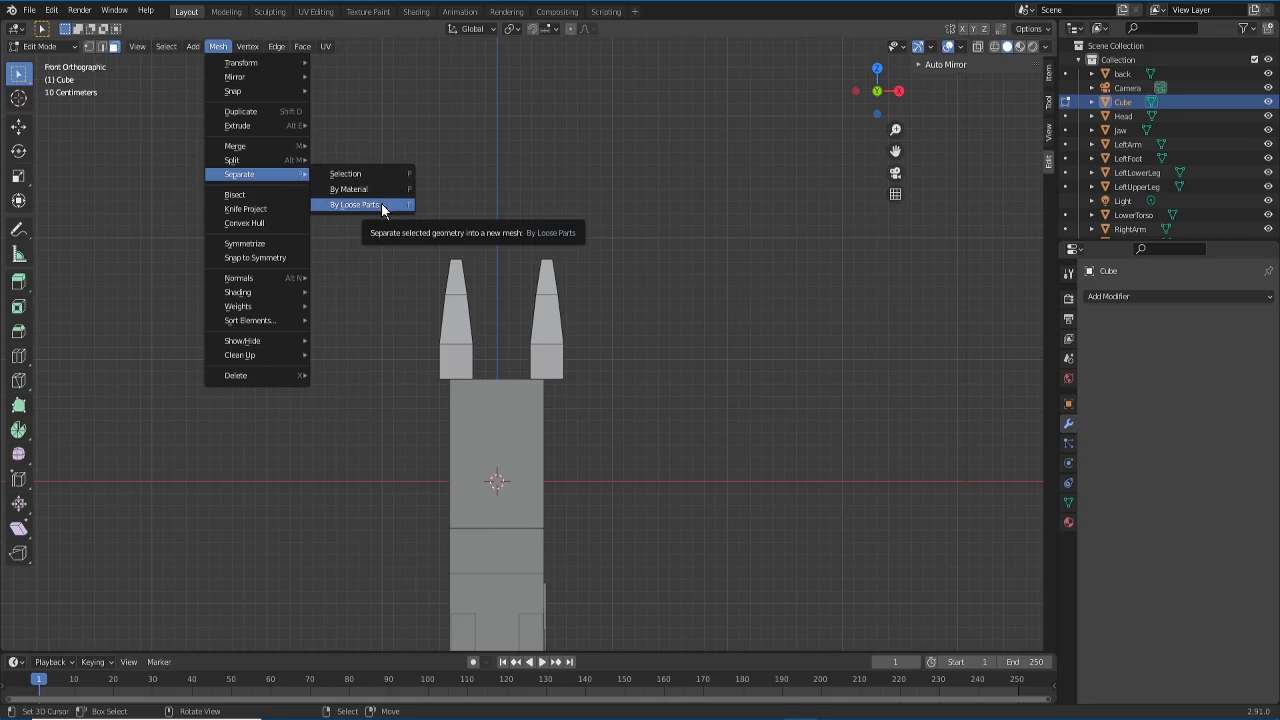
click(381, 204)
key(Tab)
click(533, 356)
click(461, 349)
click(540, 349)
click(476, 351)
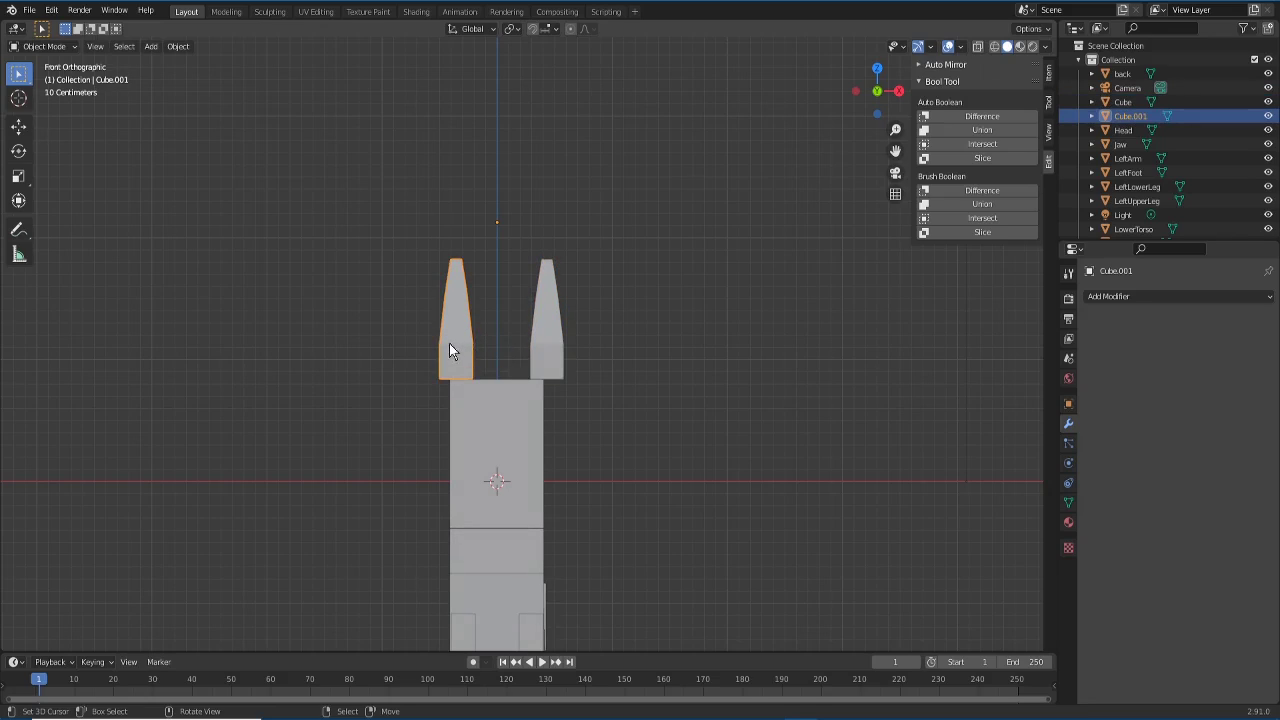
Step: Rename the horn on the positive X side as LeftHorn
click(537, 362)
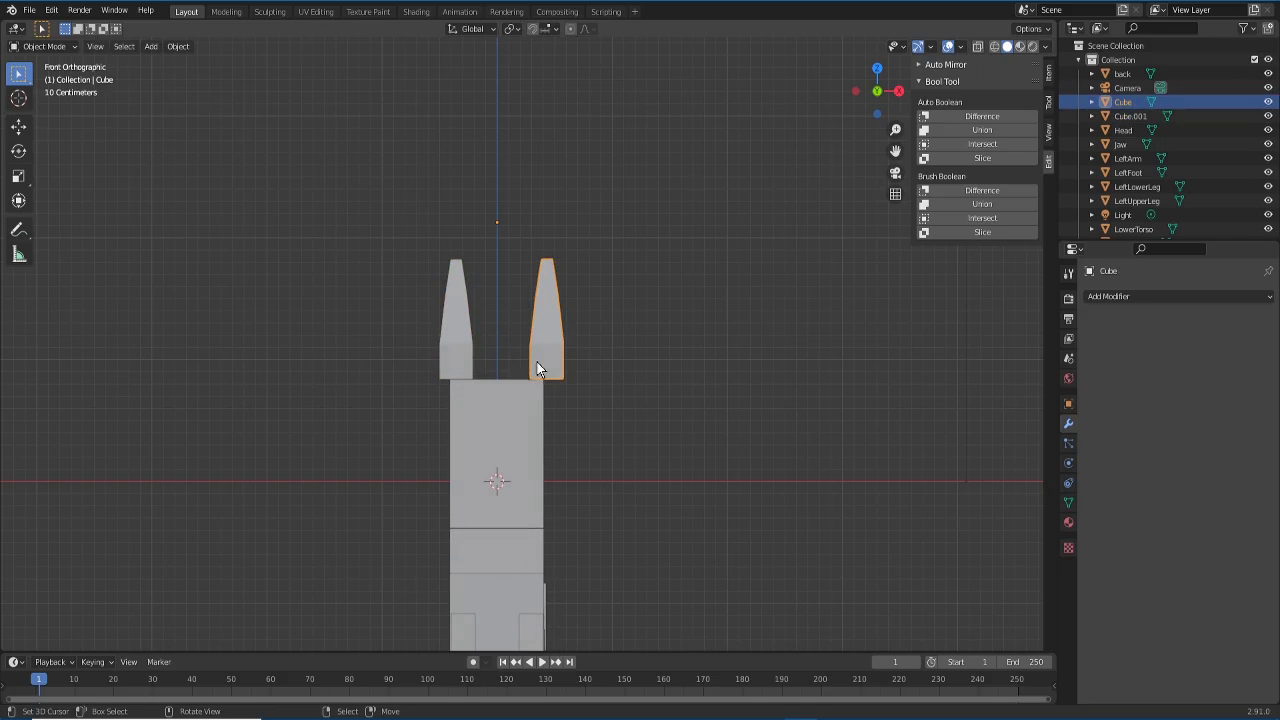
double_click(1123, 102)
text(R)
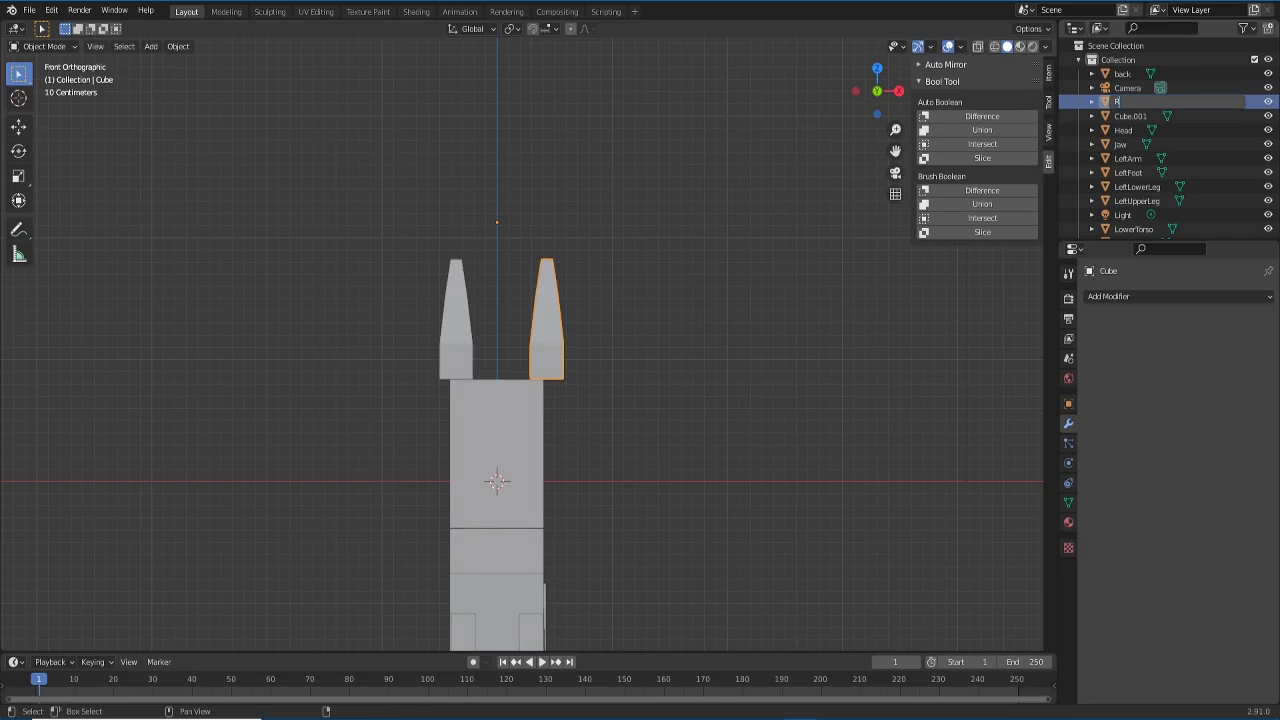
text(ight)
key(BackSpace)
key(BackSpace)
text(LeftHorn)
key(Return)
Step: Rename the horn on the negative X side as RightHOrn
click(466, 323)
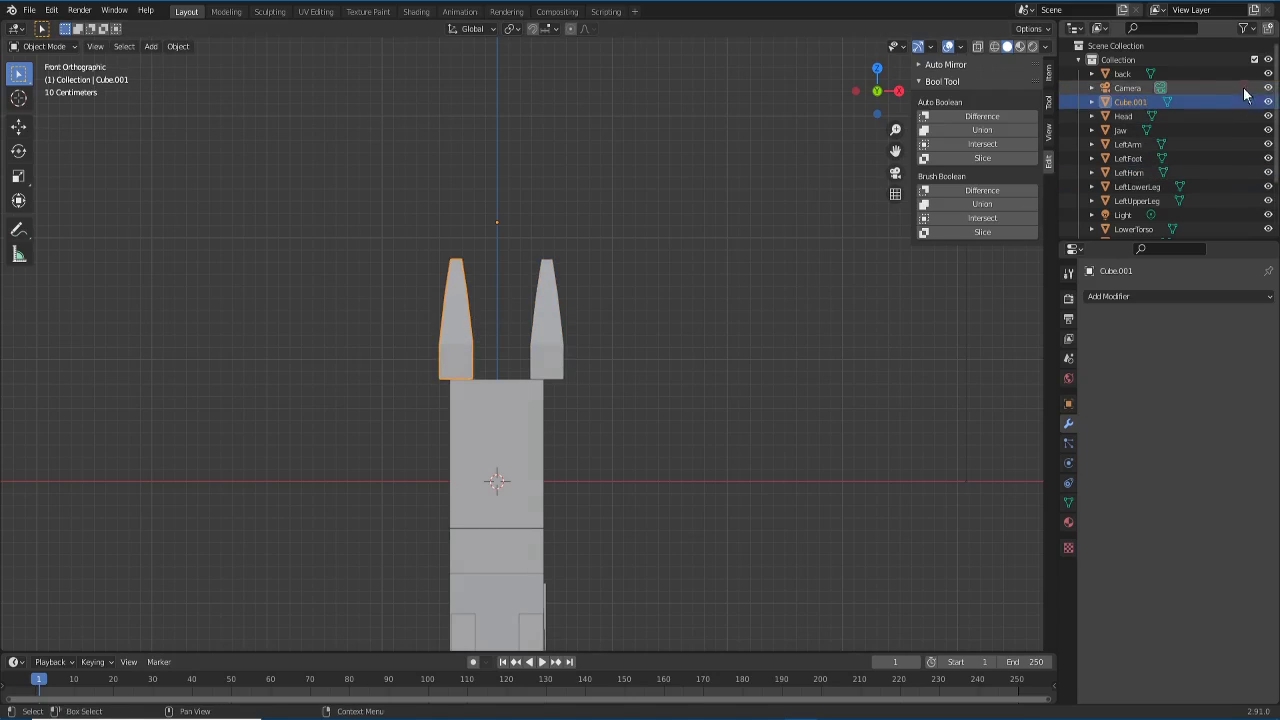
double_click(1135, 106)
text(Rig)
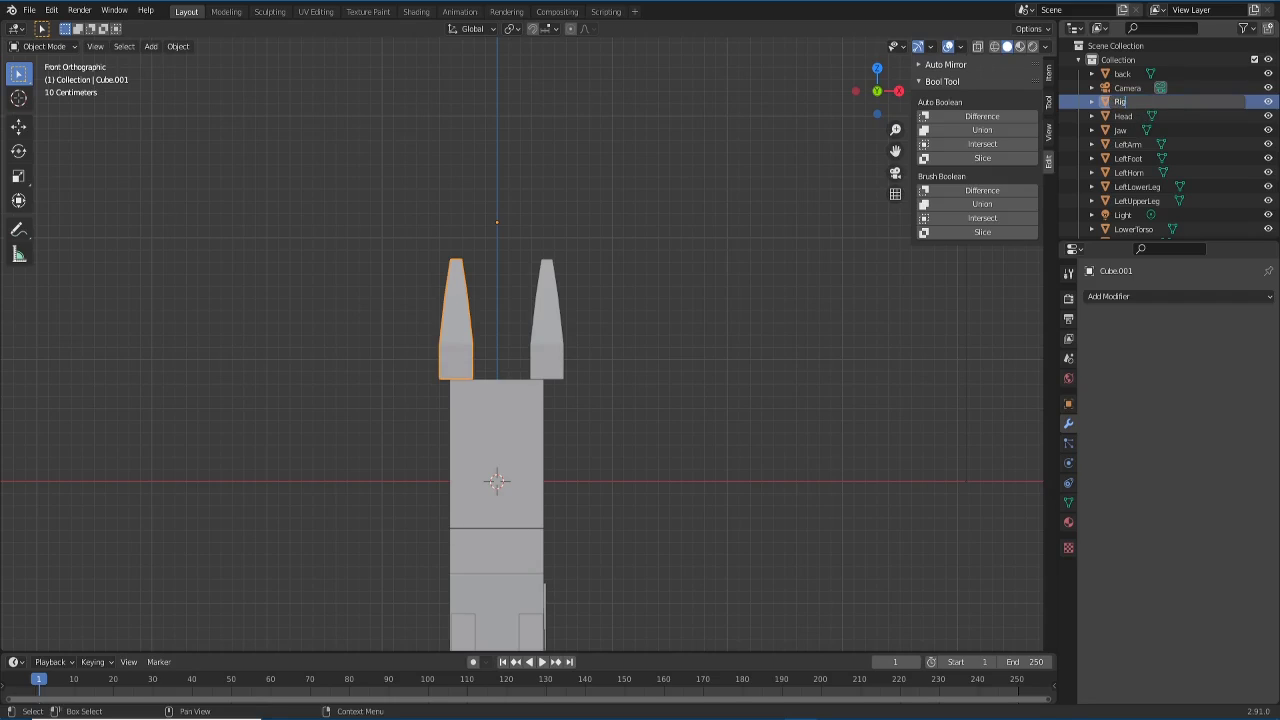
text(htHOrn)
key(Return)
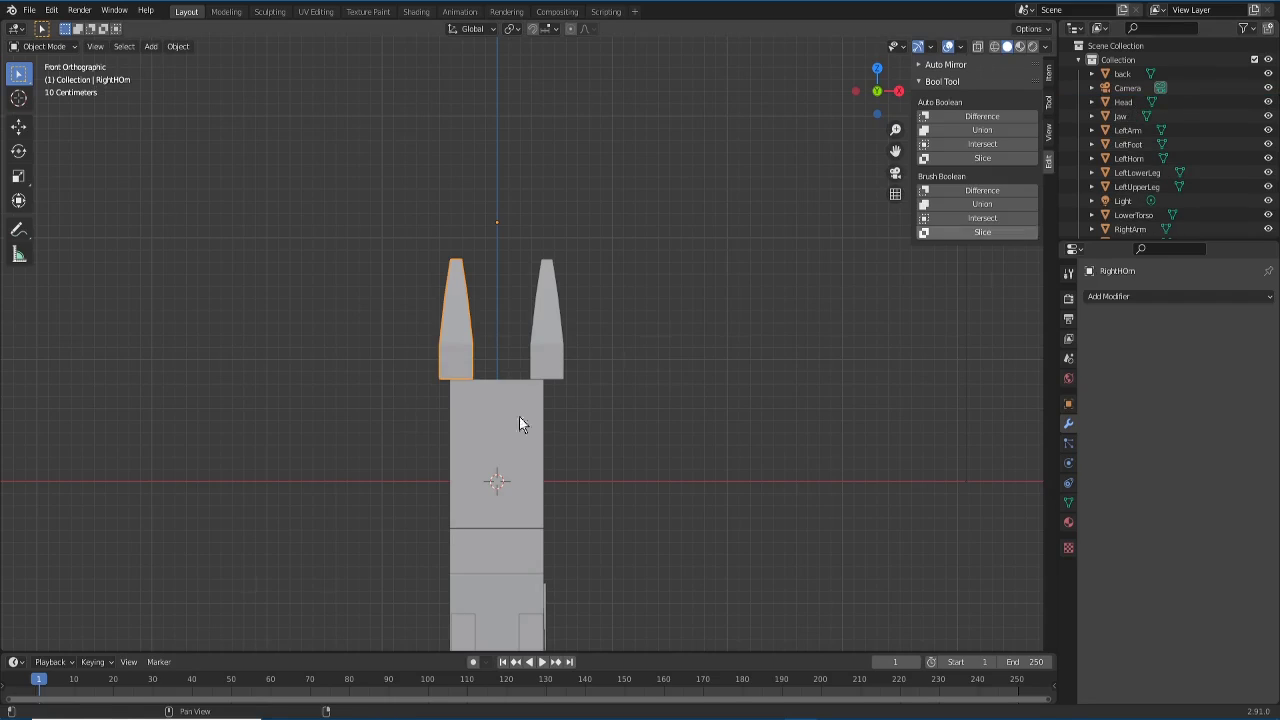
Step: Inspect the dinosaur from several angles, selecting individual body parts such as the jaw, head and left arm to check their separation
middle_drag(684, 426, 612, 395)
key(KP_3)
key(KP_3)
scroll(600, 450, down, 3)
click(600, 315)
click(647, 390)
click(612, 461)
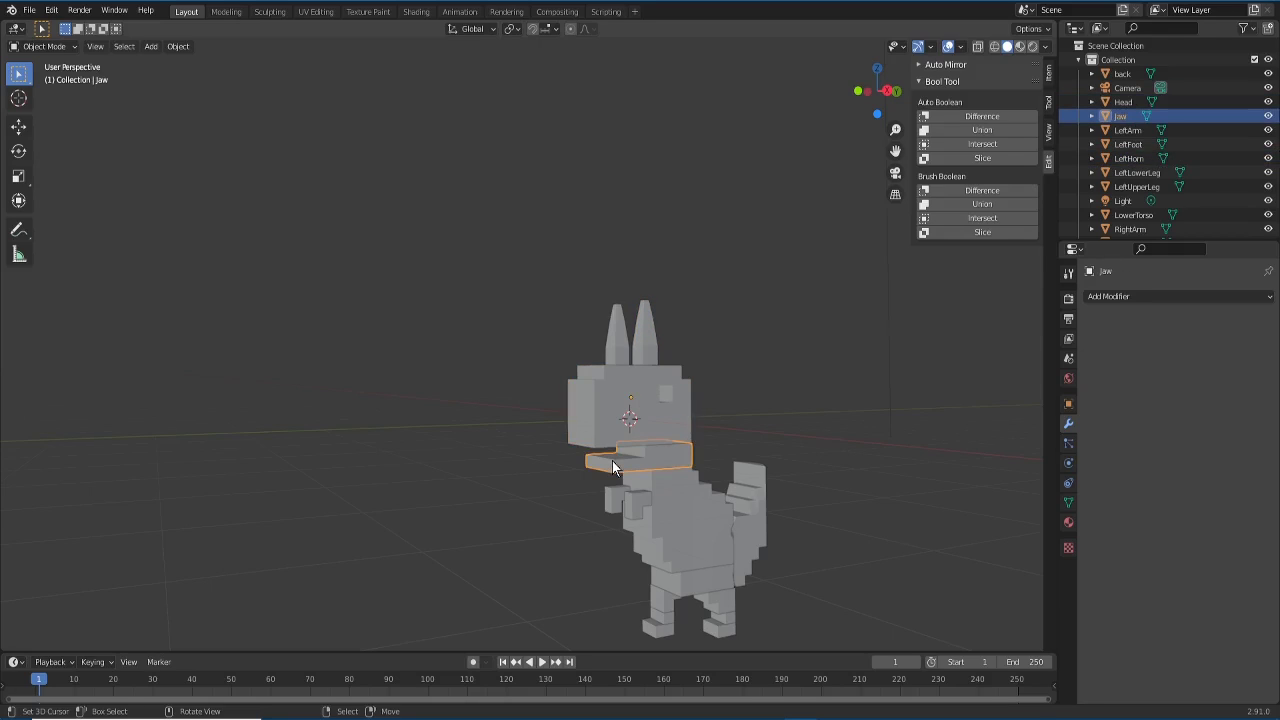
middle_drag(612, 461, 602, 485)
click(633, 460)
middle_drag(760, 542, 787, 562)
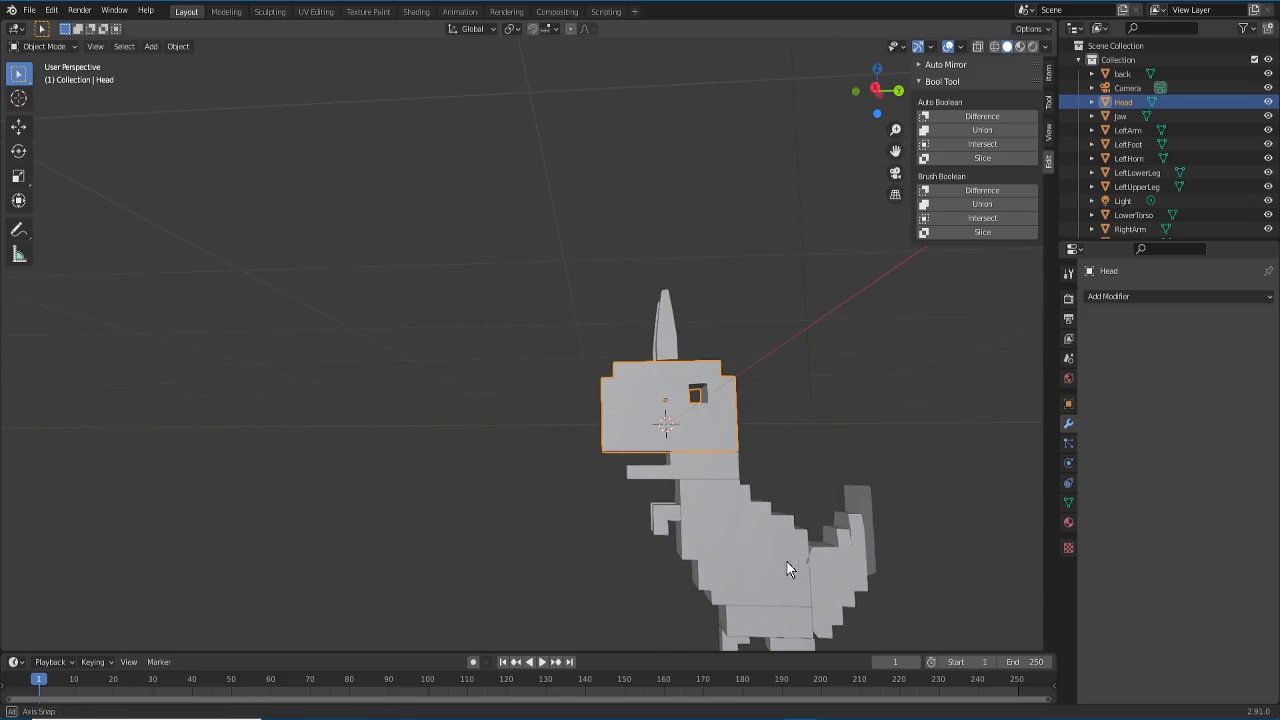
click(847, 577)
click(674, 527)
click(655, 518)
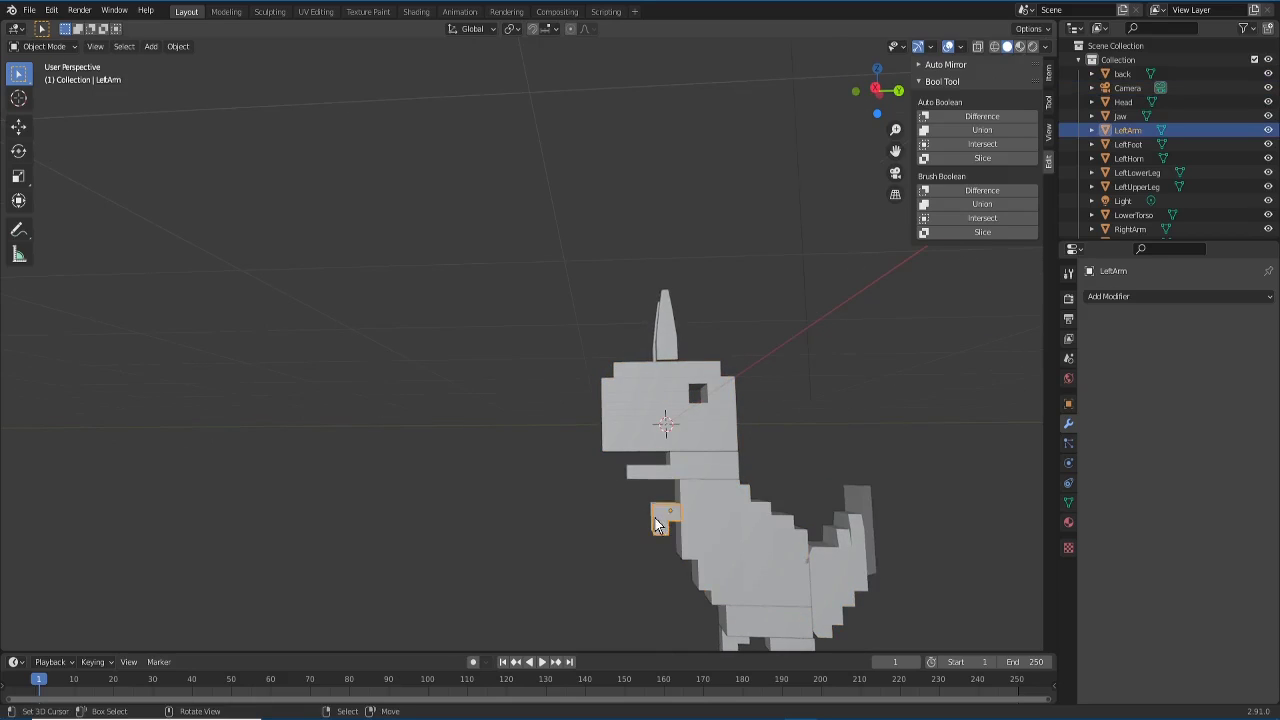
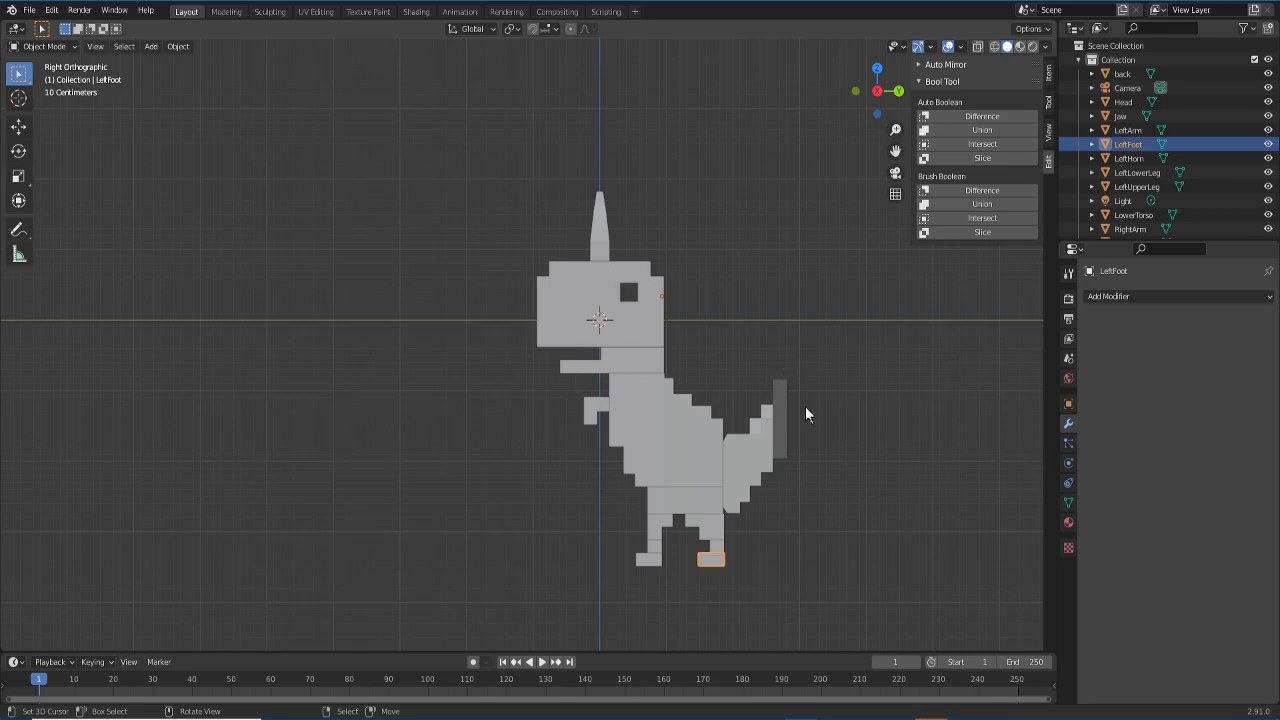
shift+middle_drag(805, 406, 692, 401)
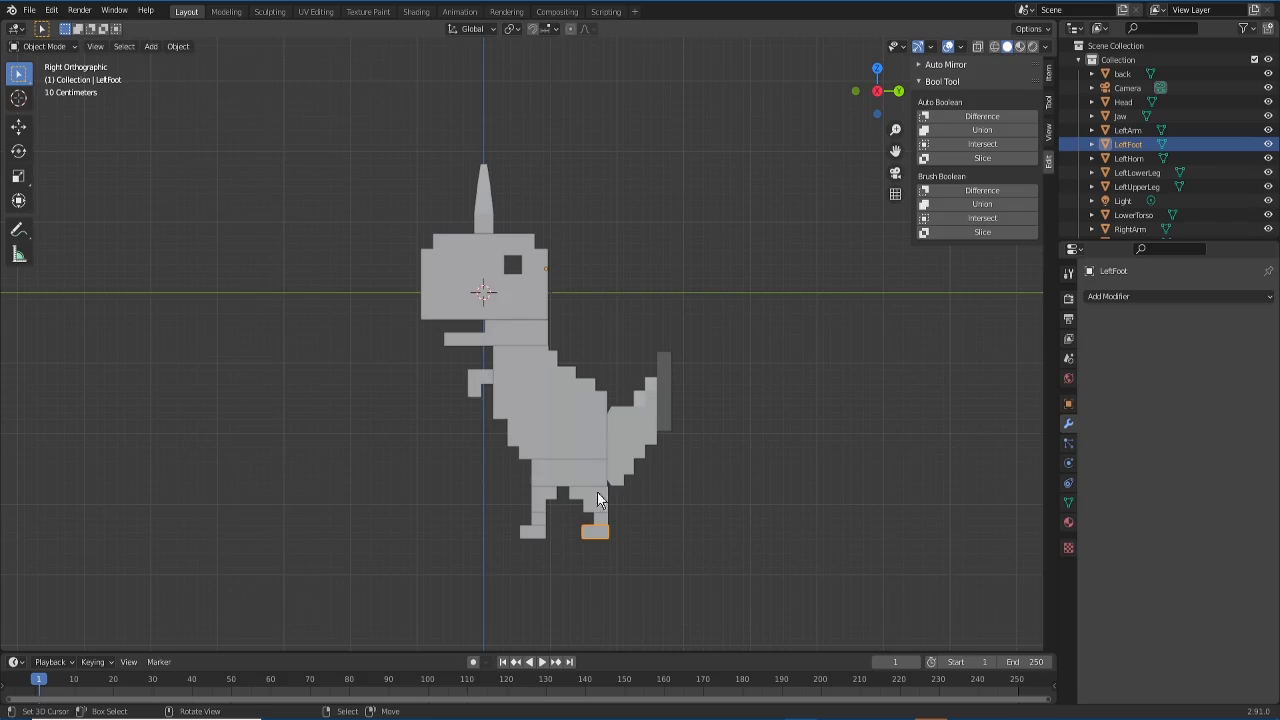
middle_drag(342, 361, 397, 365)
key(KP_3)
Step: Delete the Camera and Light objects from the scene
click(1125, 89)
key(Delete)
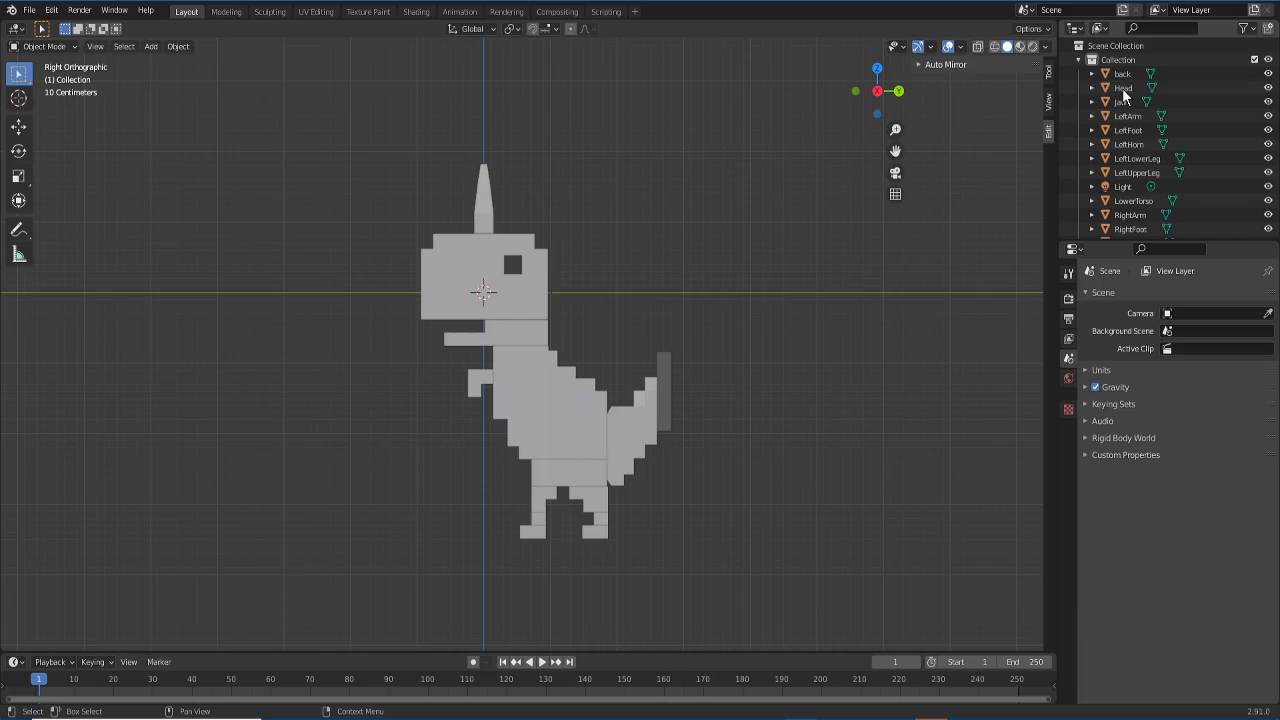
click(1122, 187)
key(Delete)
Step: Select all of the dinosaur's body parts together, from the horns to the feet
drag(312, 144, 761, 585)
middle_drag(507, 370, 448, 368)
key(KP_3)
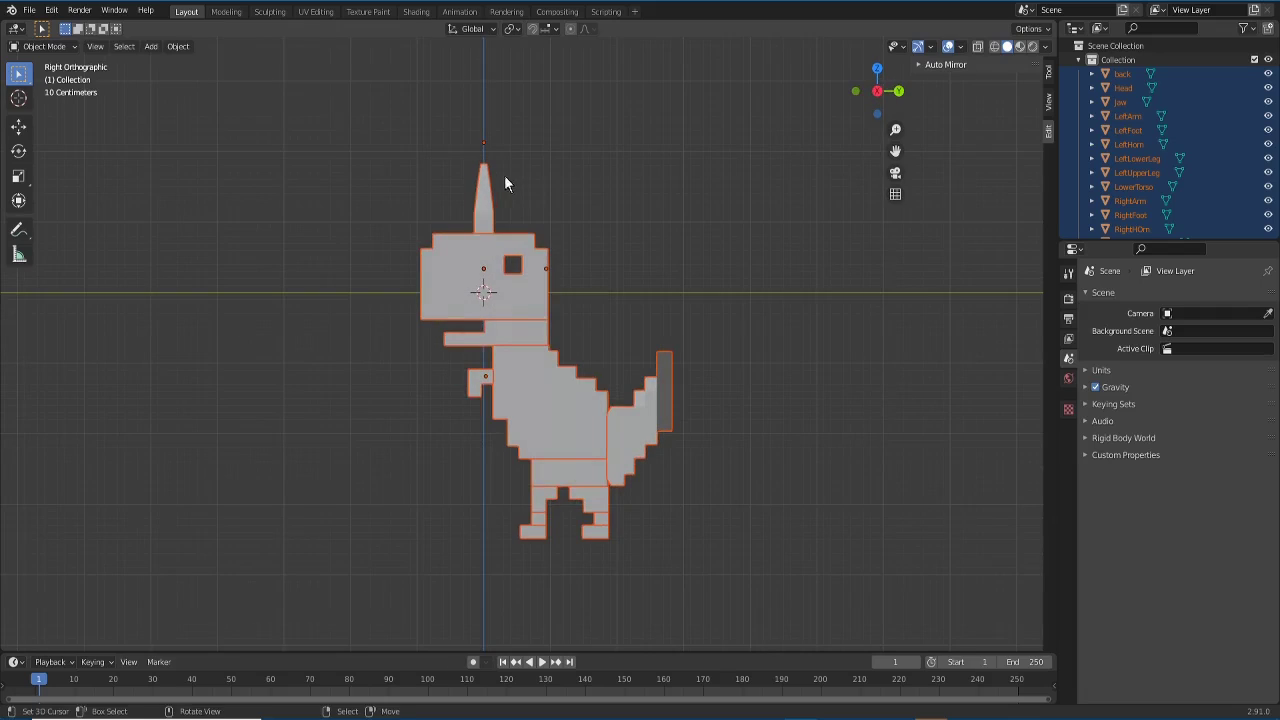
middle_drag(504, 175, 390, 301)
key(KP_3)
Step: Save the Chromy.blend file
click(31, 14)
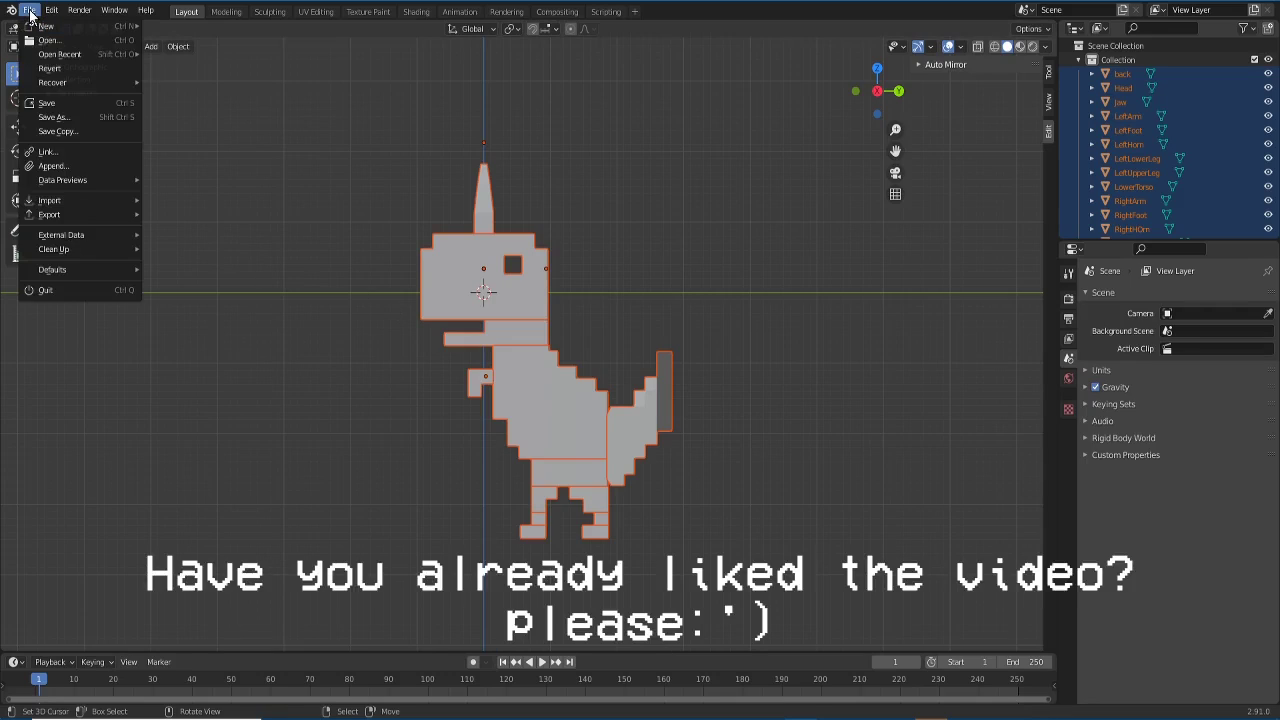
click(62, 103)
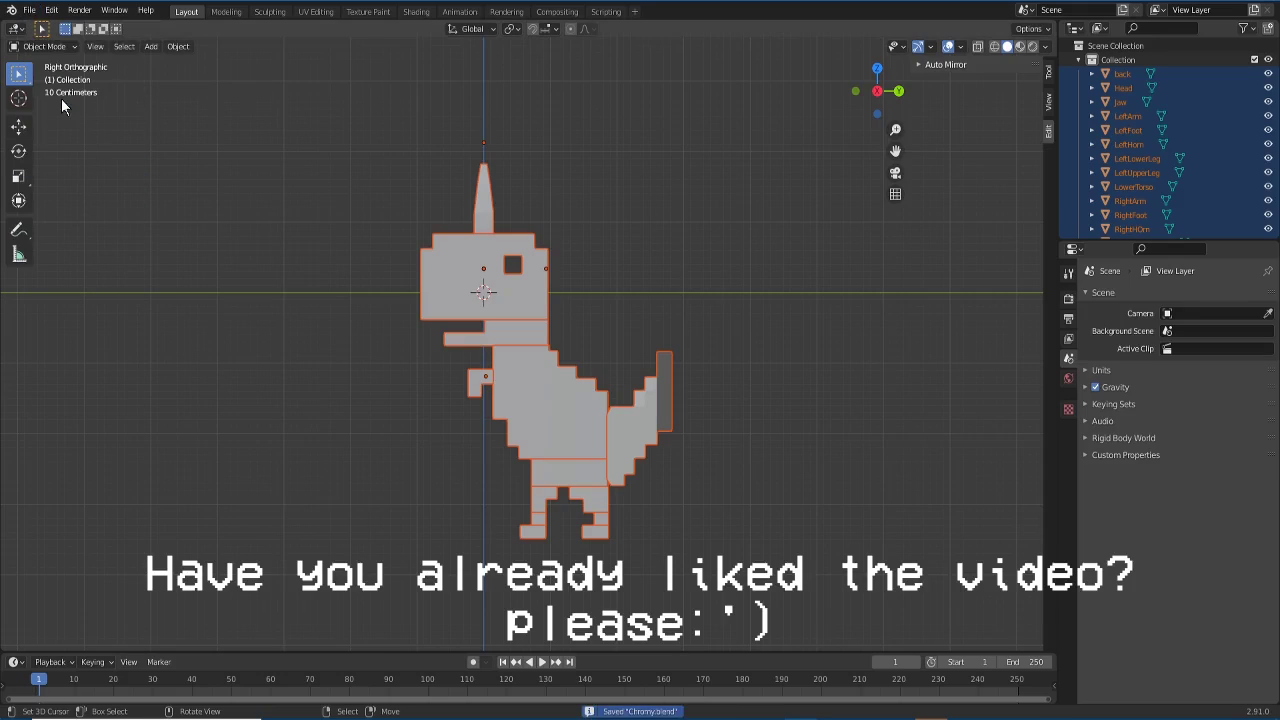
click(30, 12)
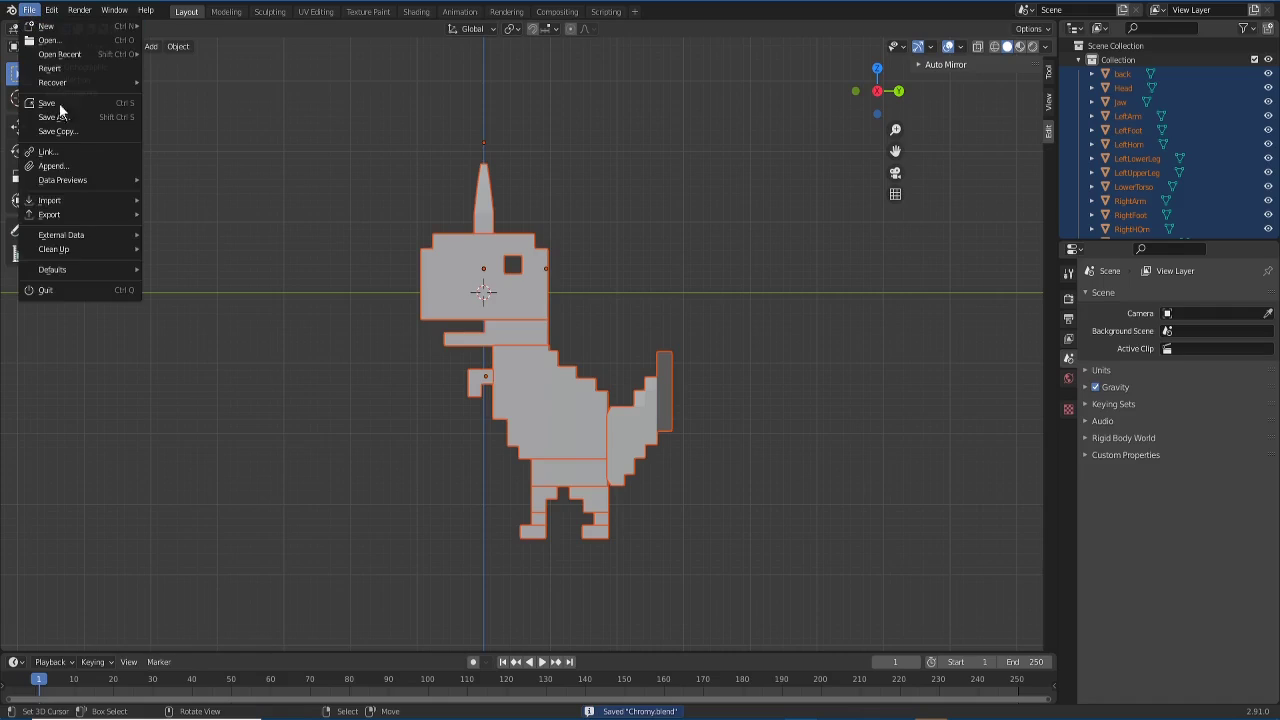
Step: Export the selected dinosaur parts as the Wavefront file Chromy.obj in the christmas folder, with the path mode set to Copy
click(146, 170)
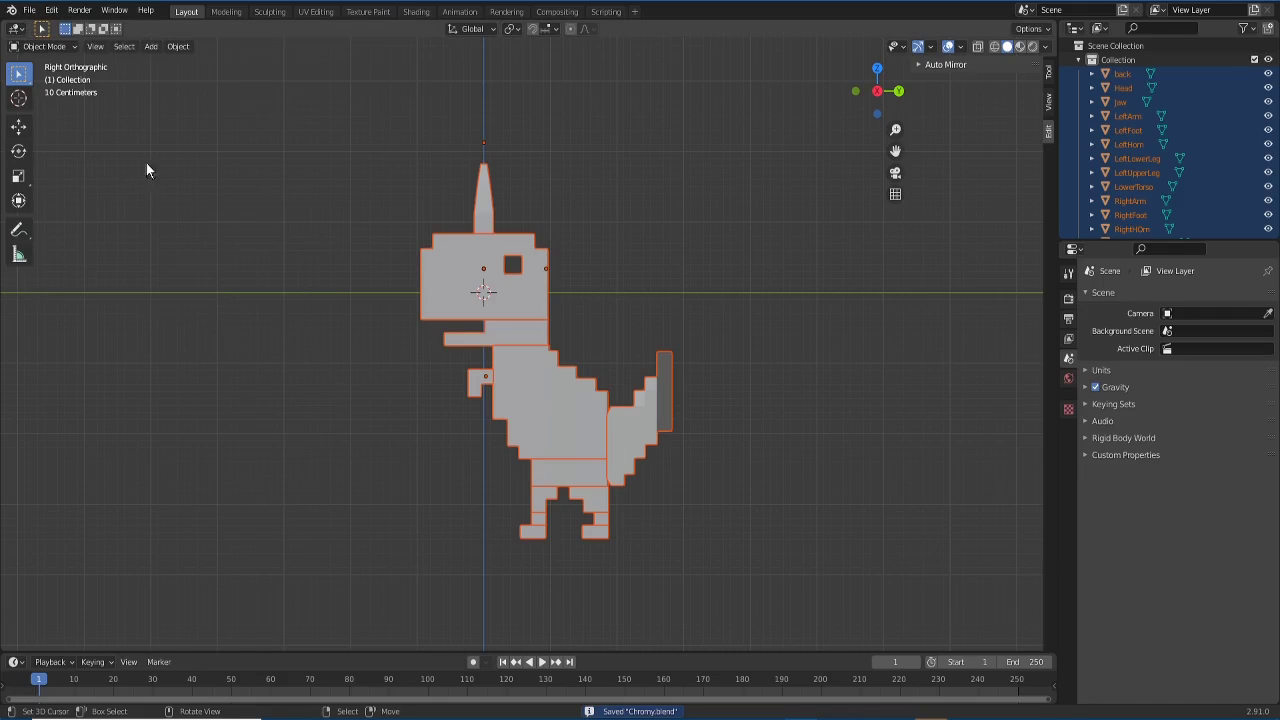
click(30, 10)
mouse_move(64, 214)
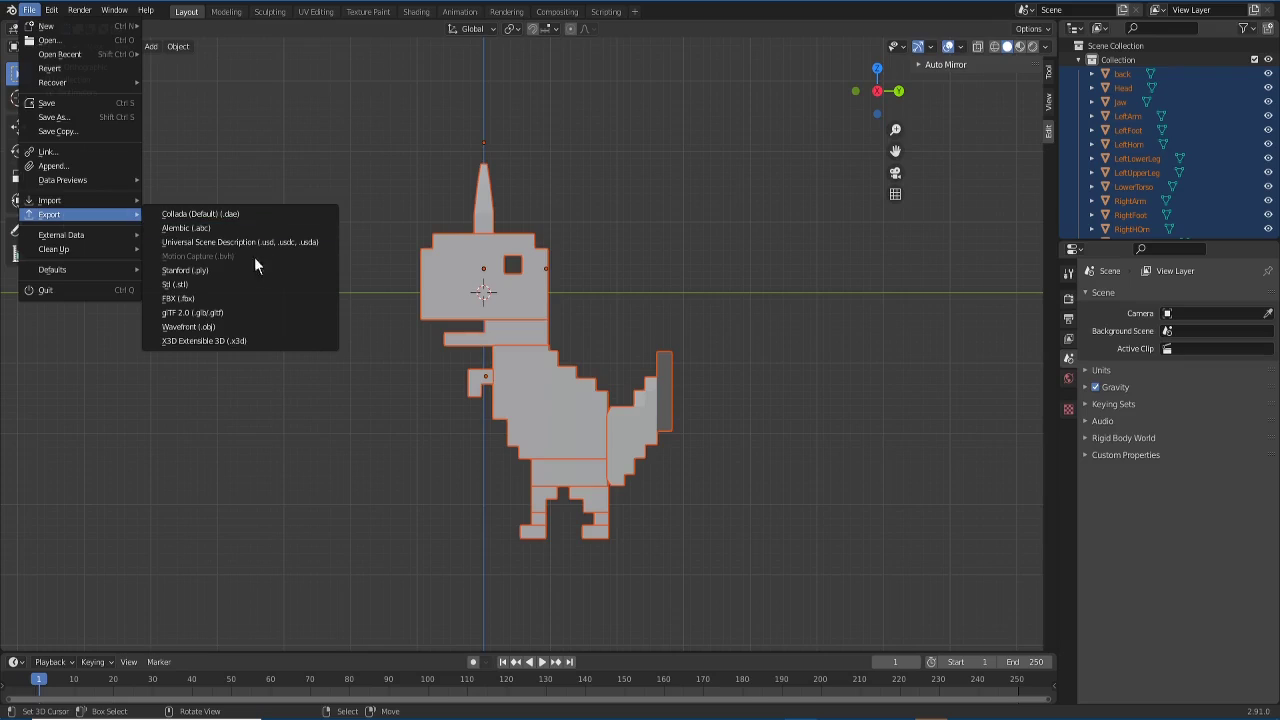
click(228, 327)
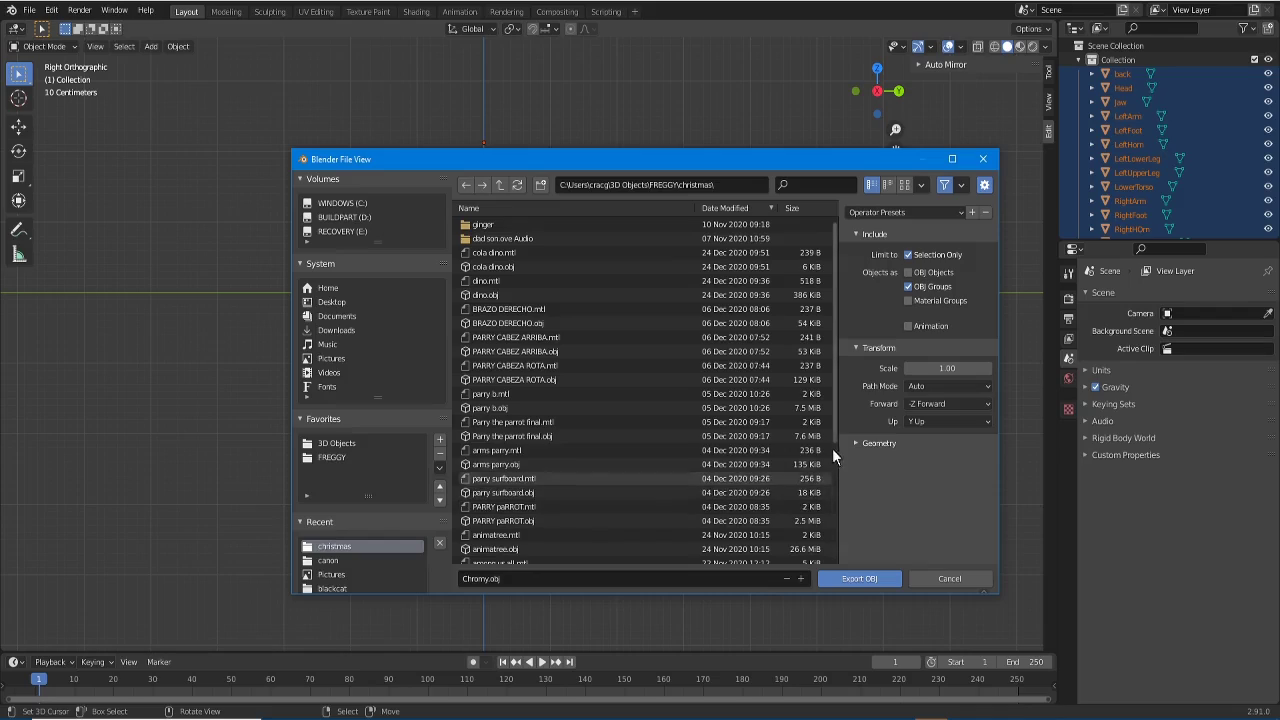
click(949, 385)
click(938, 477)
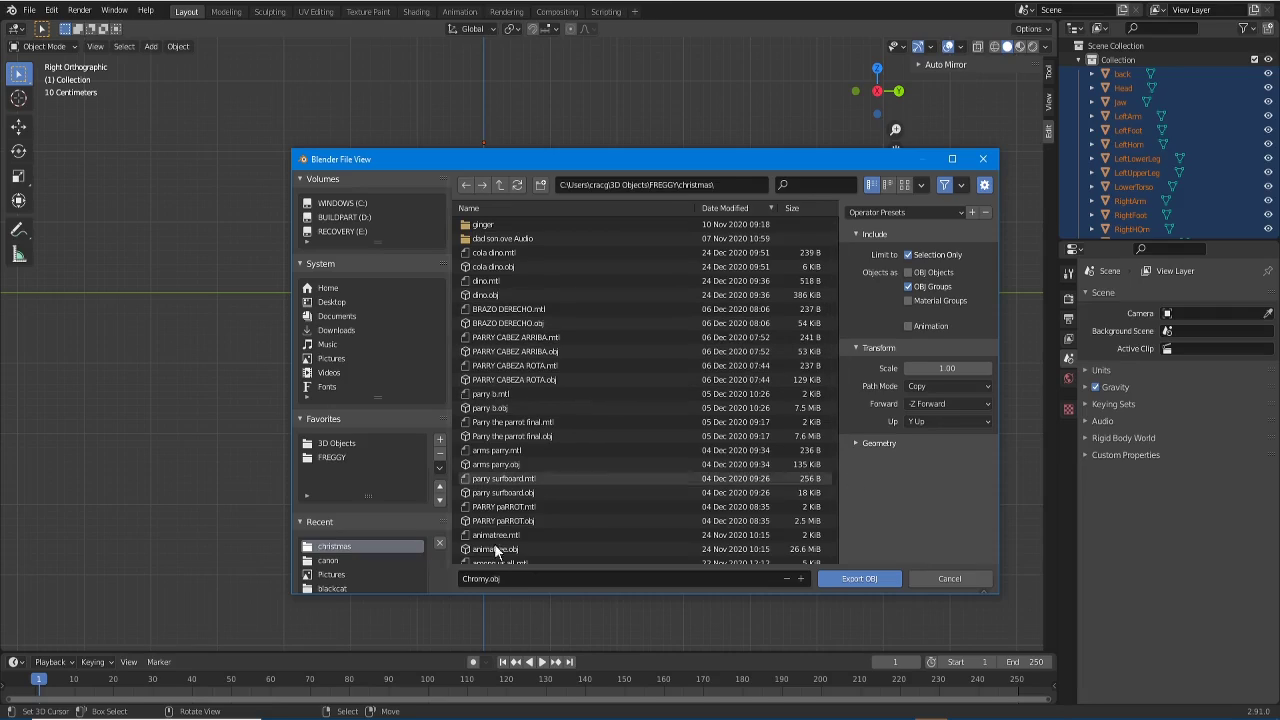
click(490, 579)
click(485, 579)
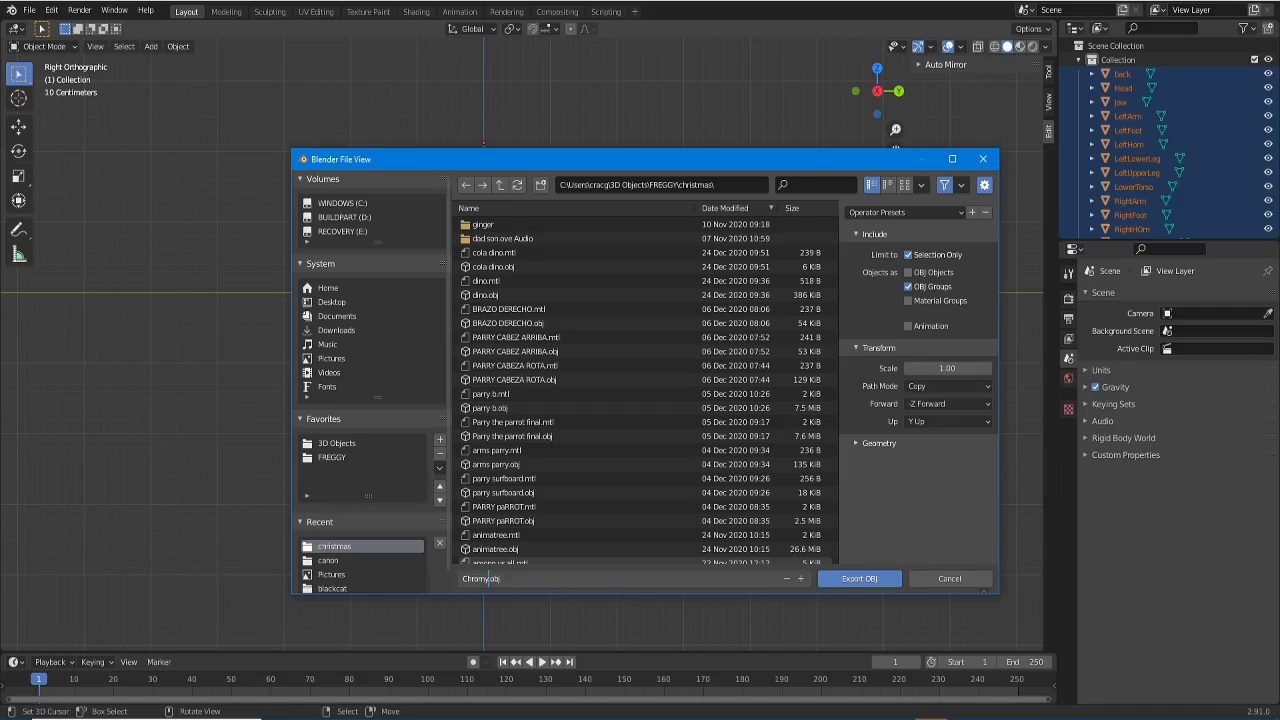
click(871, 580)
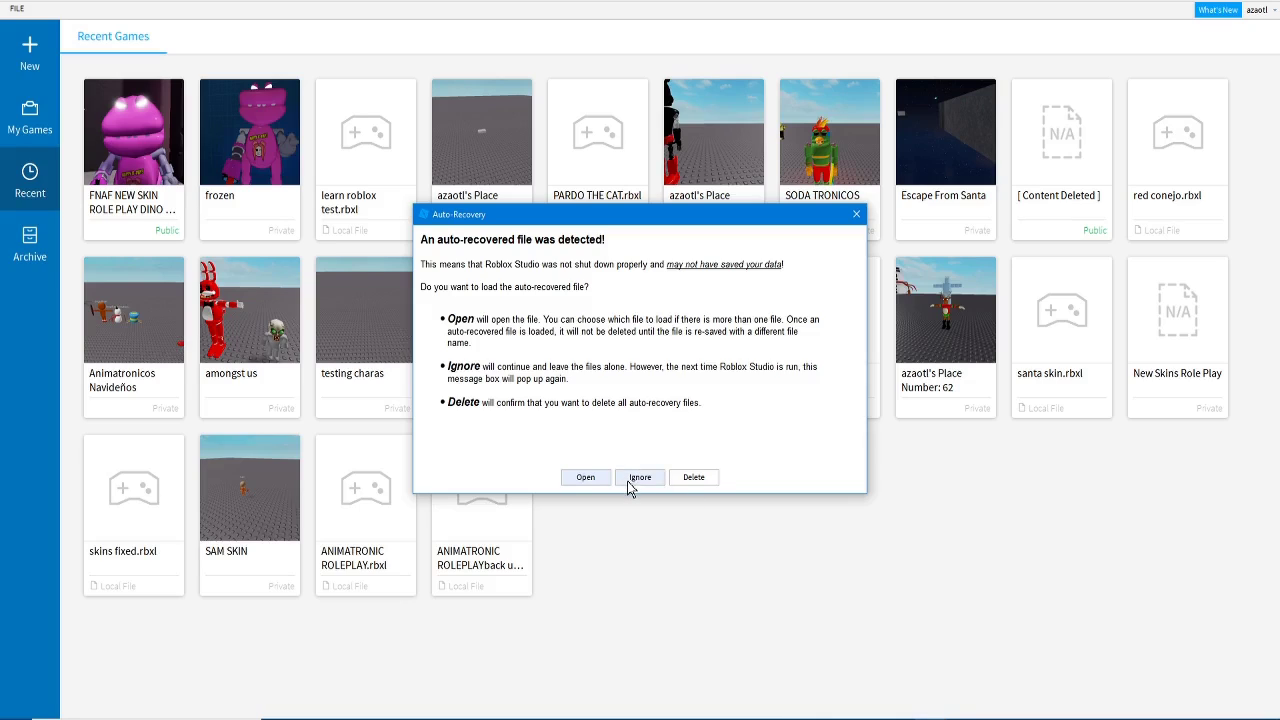
Step: Switch to Roblox Studio, ignore the auto-recovered file and create a new place from the Baseplate template
click(638, 478)
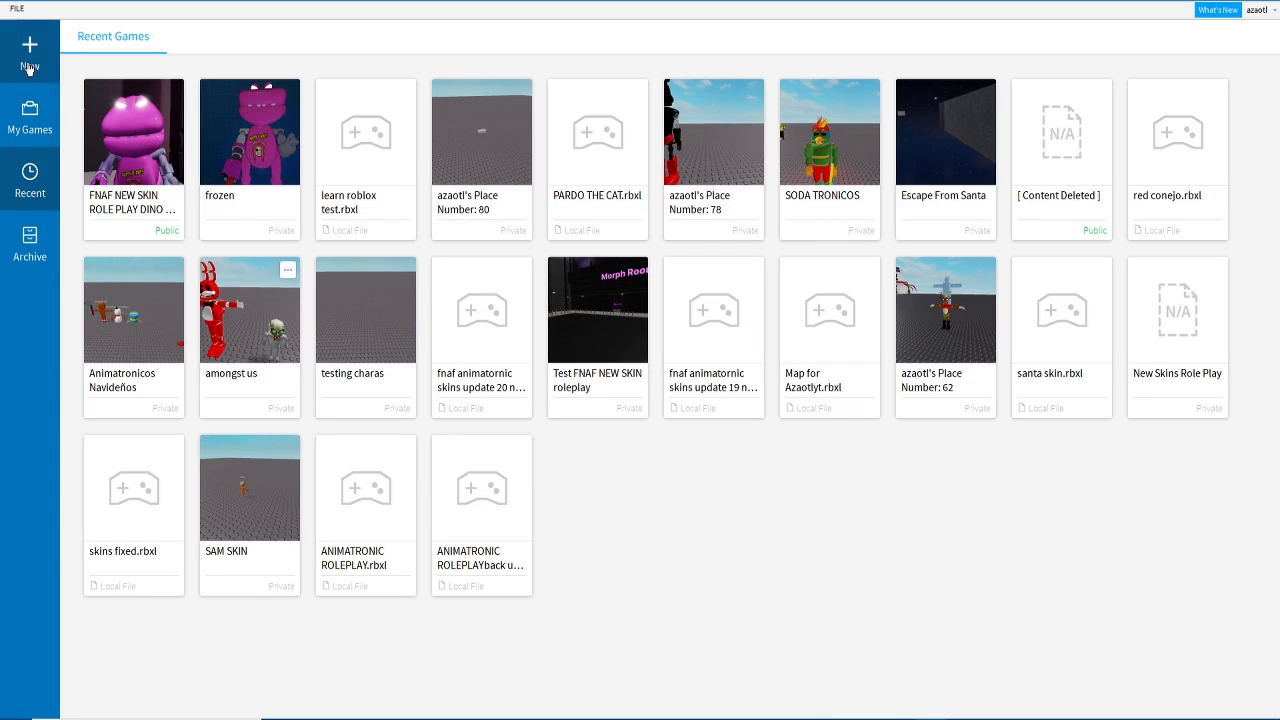
click(29, 62)
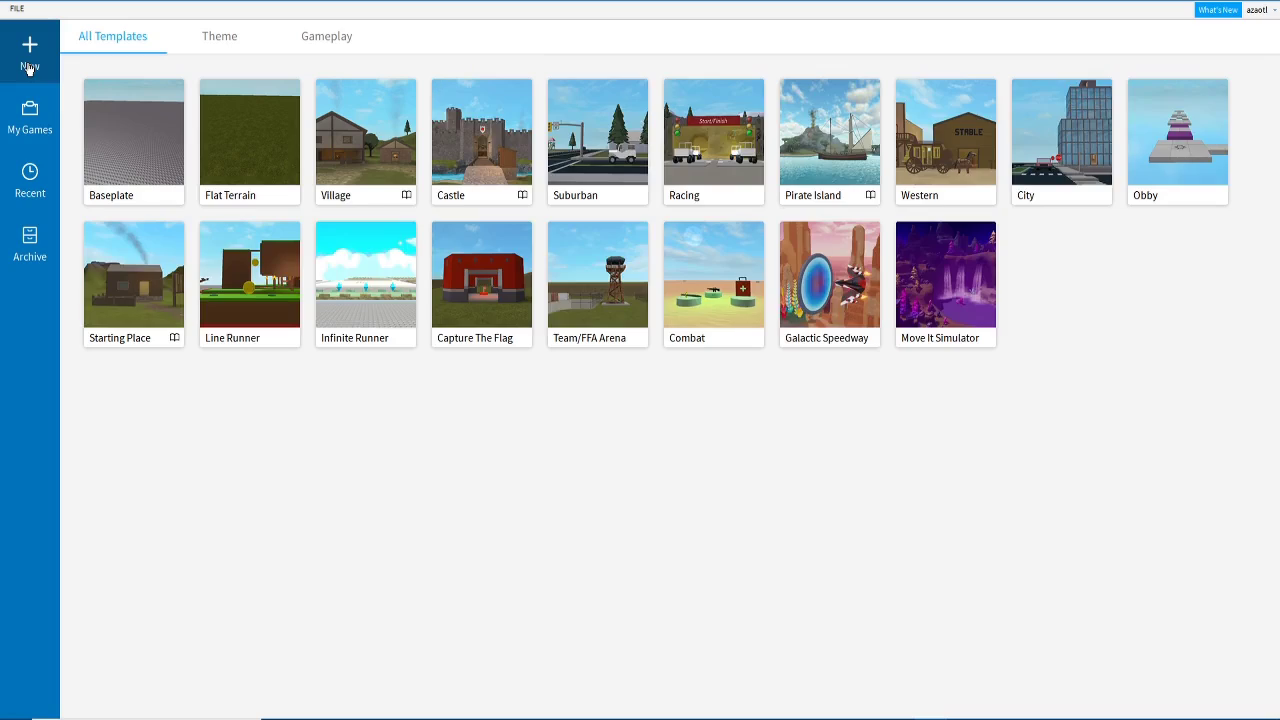
click(126, 167)
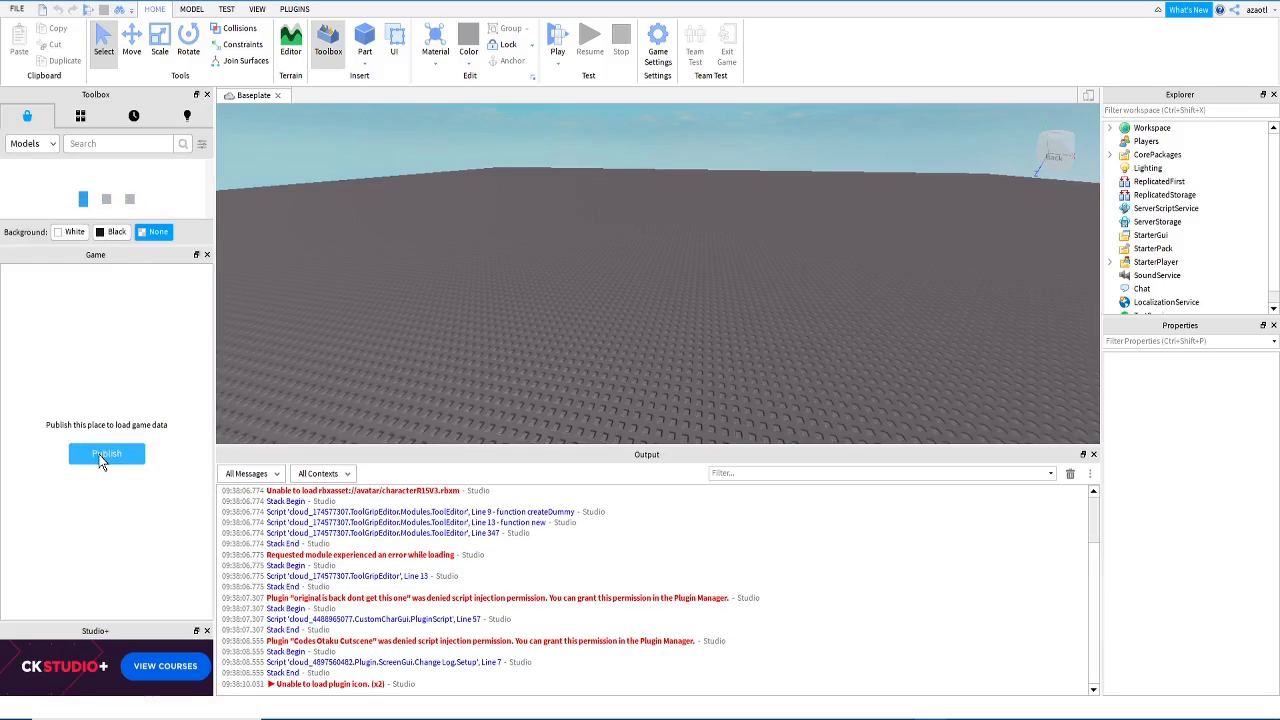
Step: Publish the place to Roblox under the name "my chromy dinosaur" and close the publishing dialog
click(17, 9)
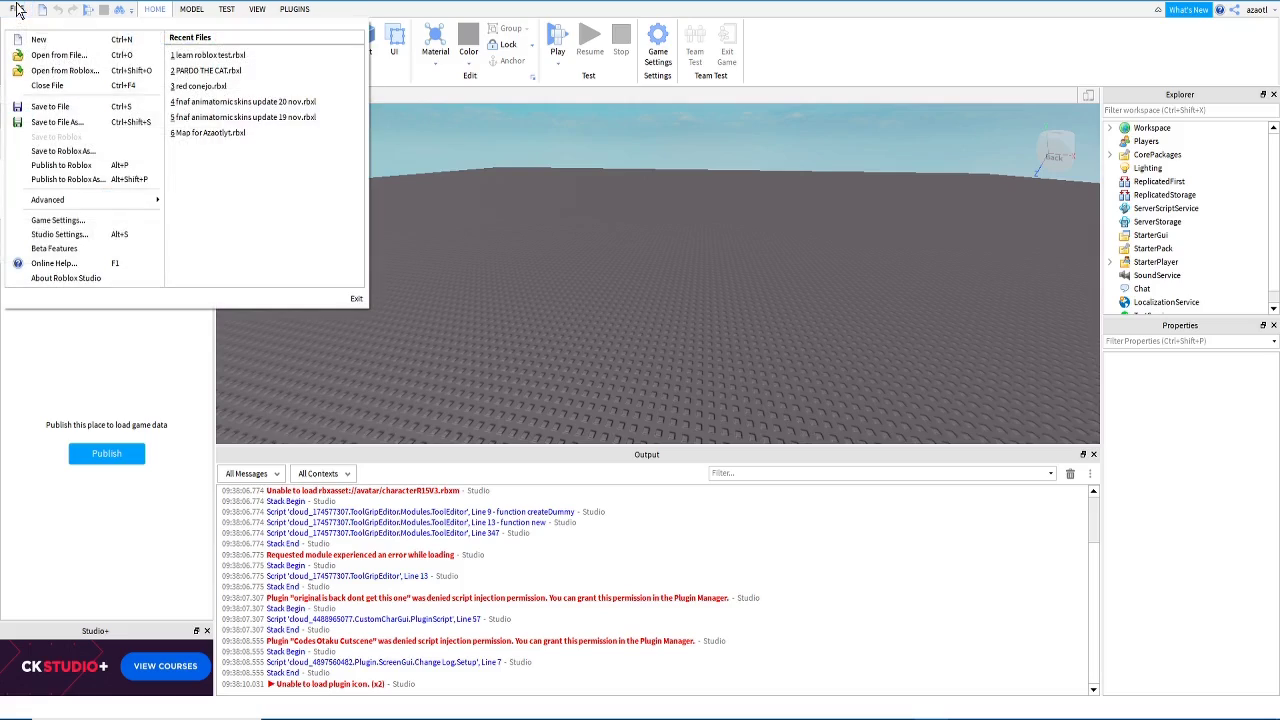
click(79, 166)
triple_click(655, 192)
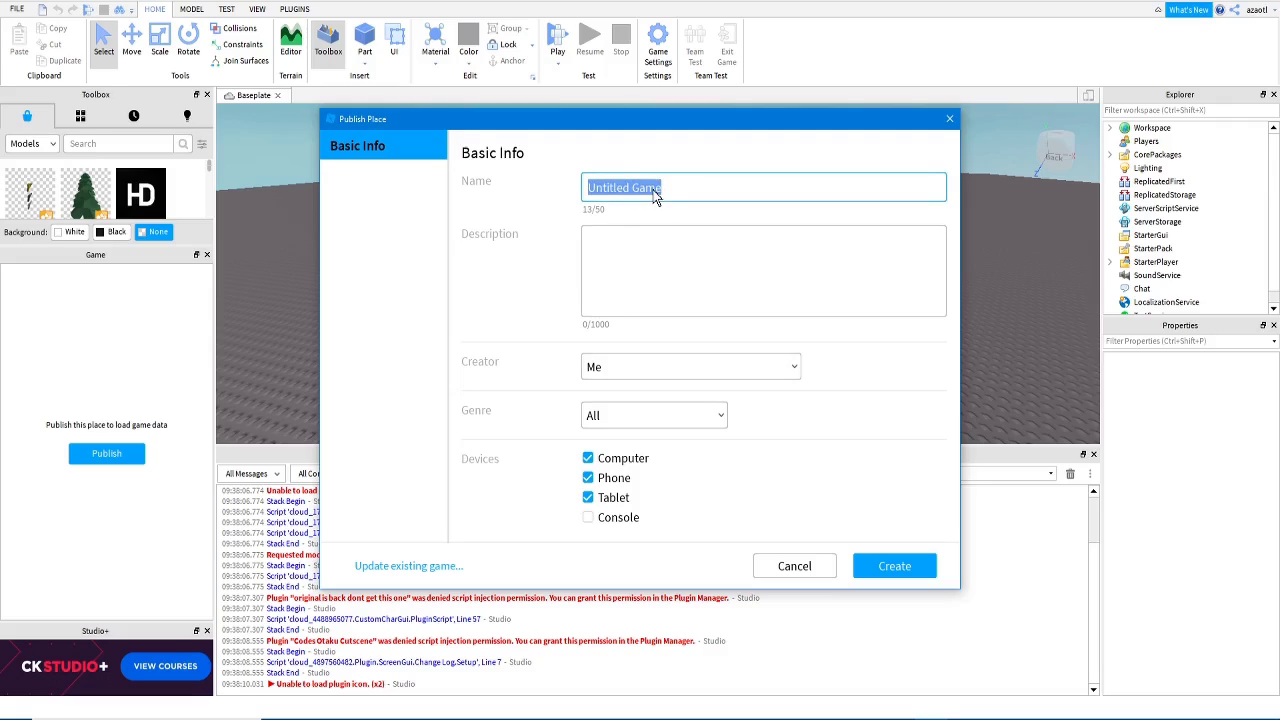
text(my)
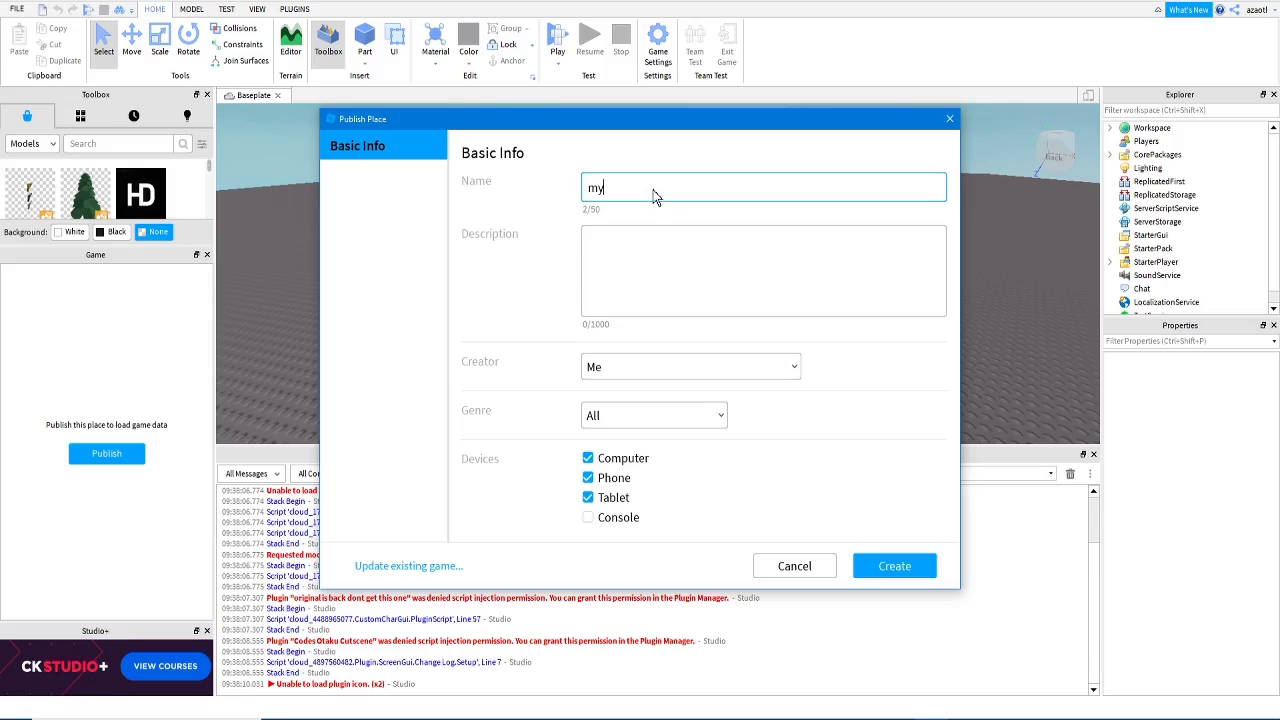
text( cr)
text(hromy dinos)
text(aur)
click(893, 567)
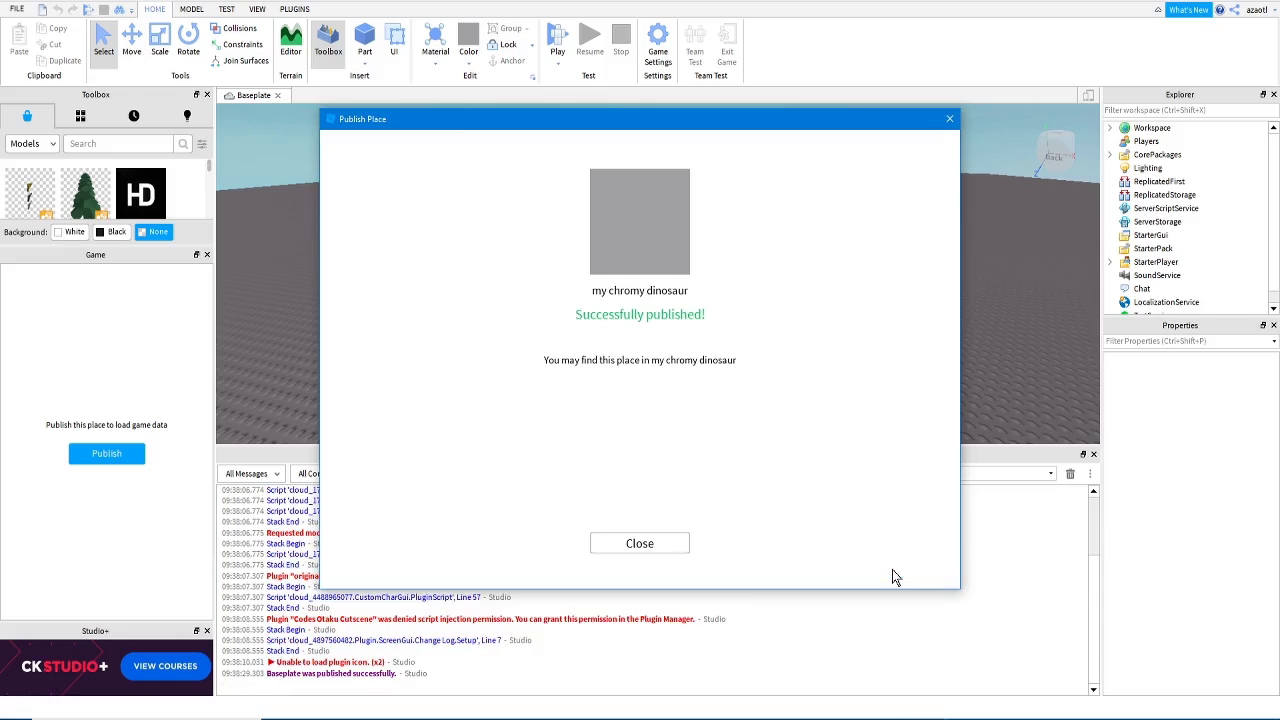
click(640, 548)
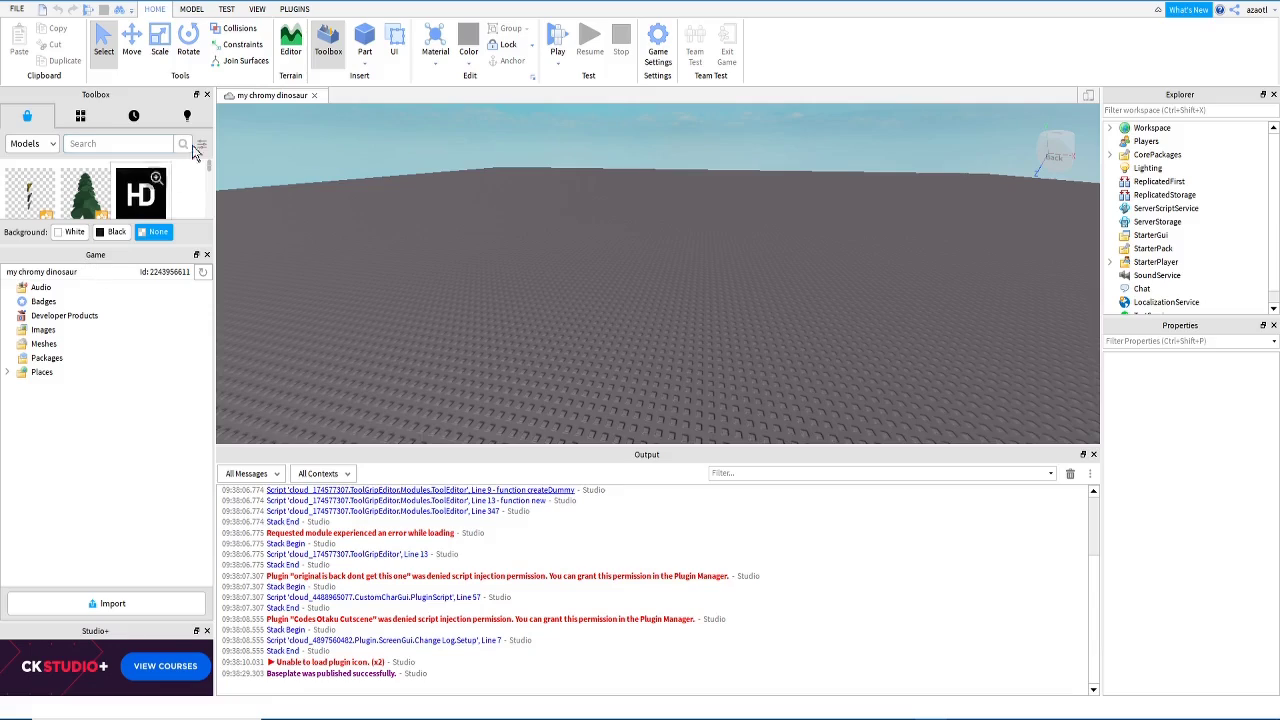
Step: Hide the Game Explorer and show it again
click(257, 10)
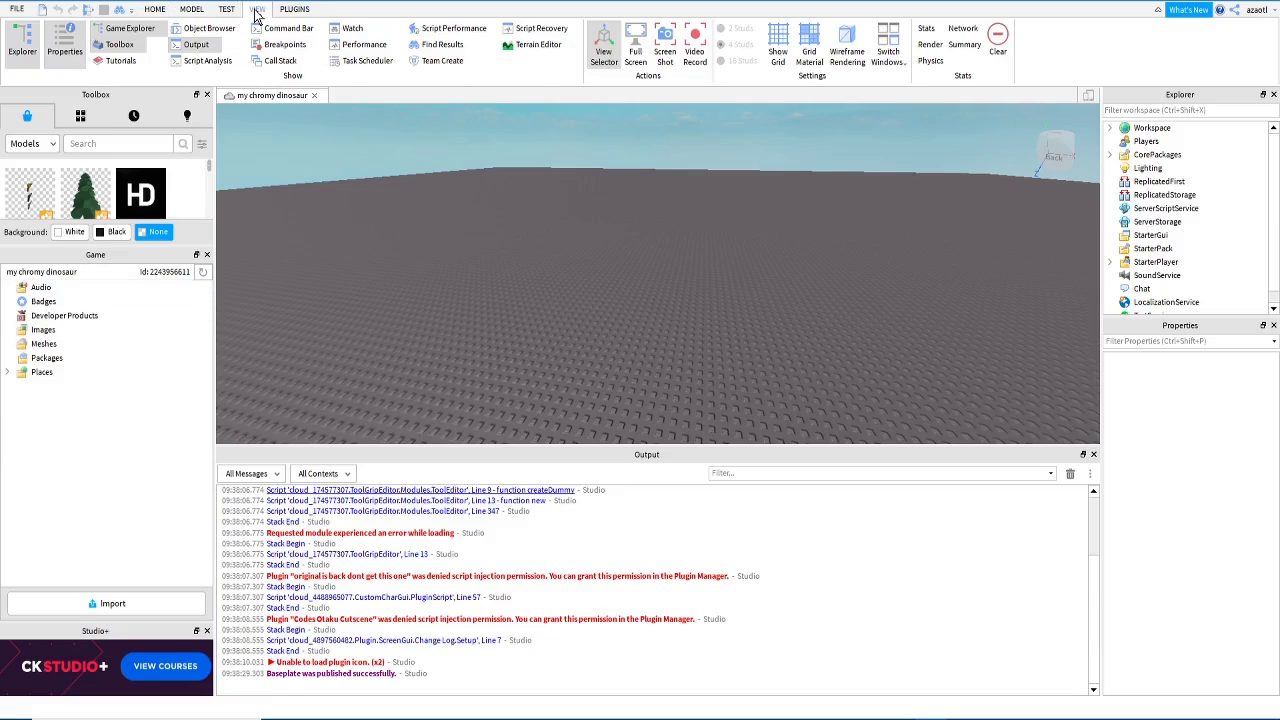
click(101, 31)
click(101, 31)
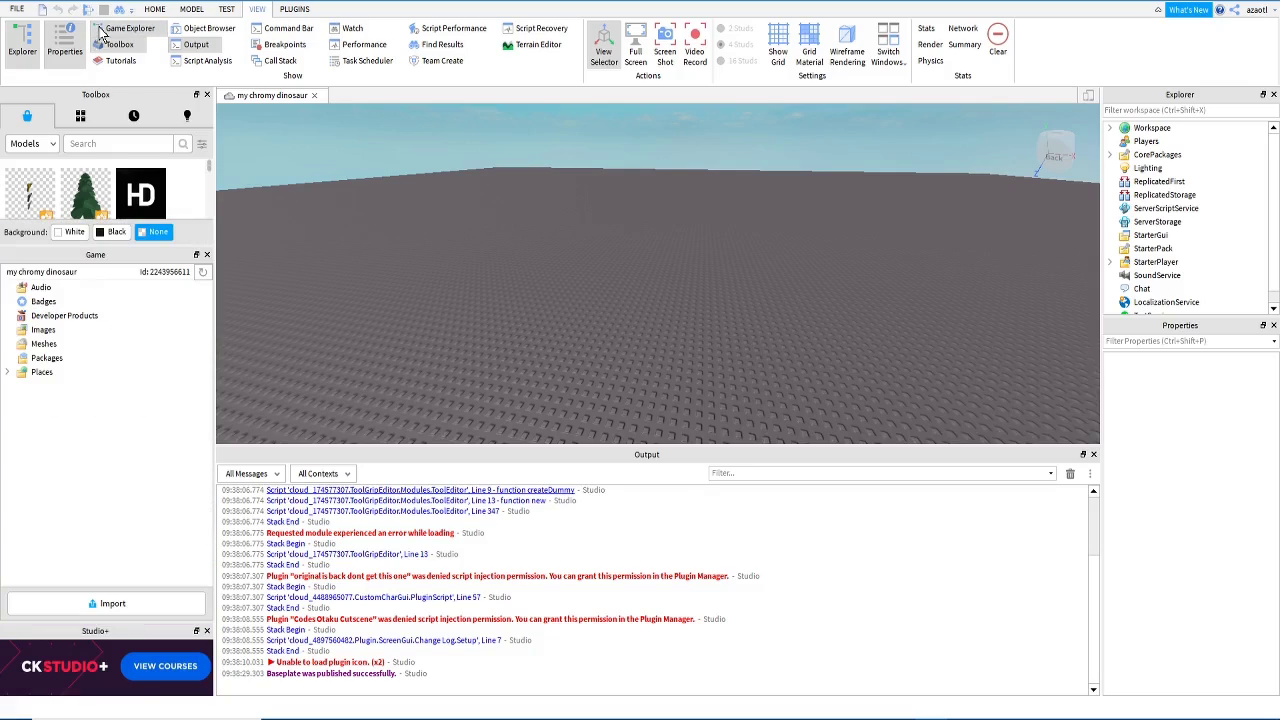
click(154, 9)
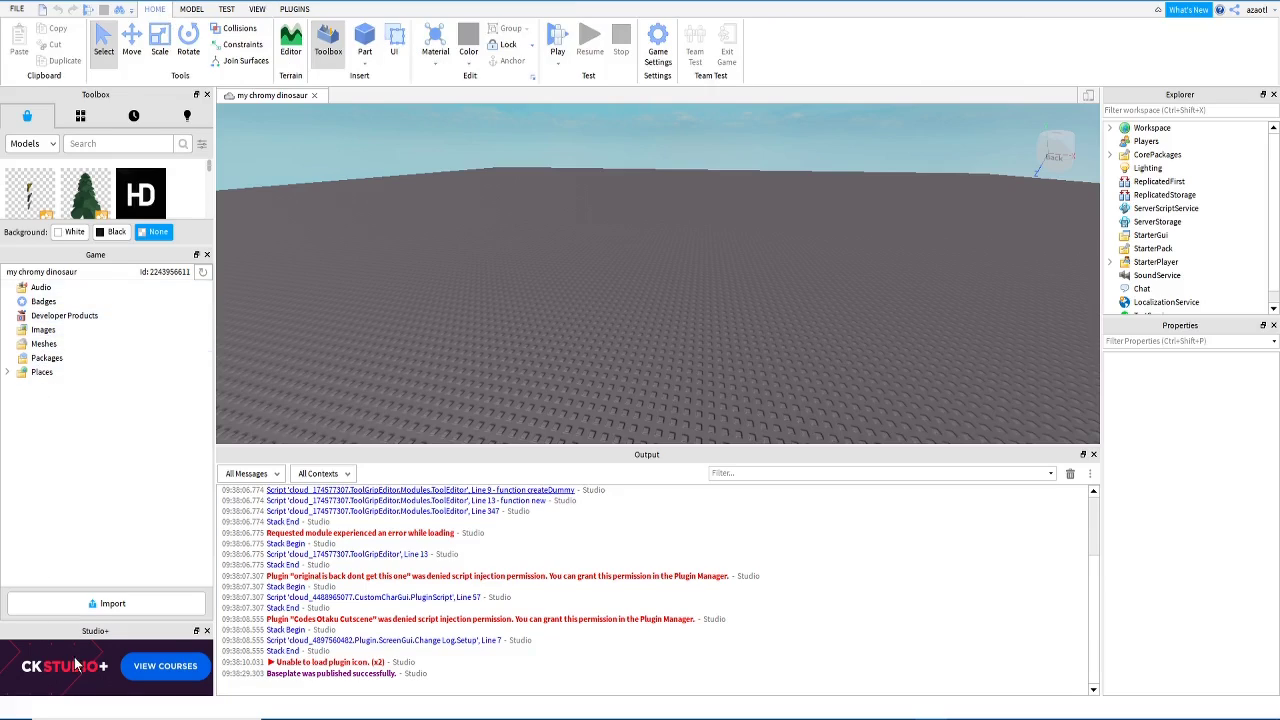
Step: Import Chromy.obj into the game as separate meshes, with rescaling and reversal of inward-pointing normals enabled, applying the options to all
click(90, 606)
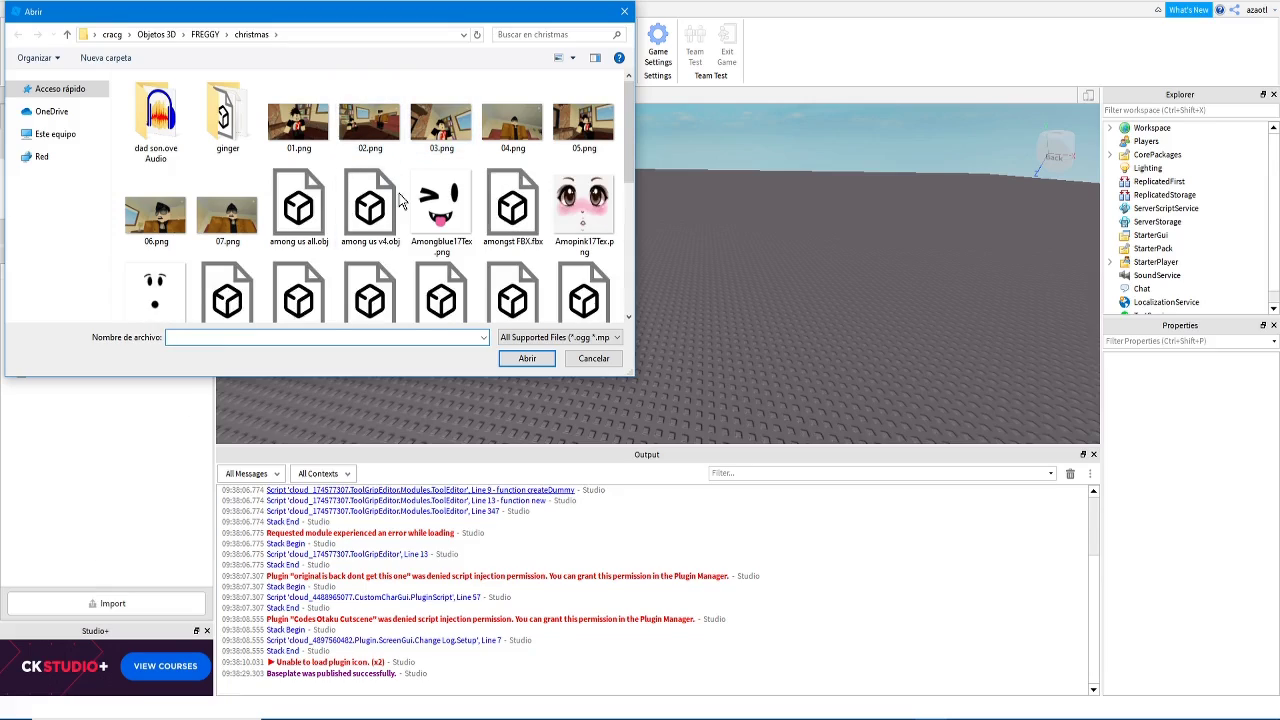
scroll(441, 310, down, 2)
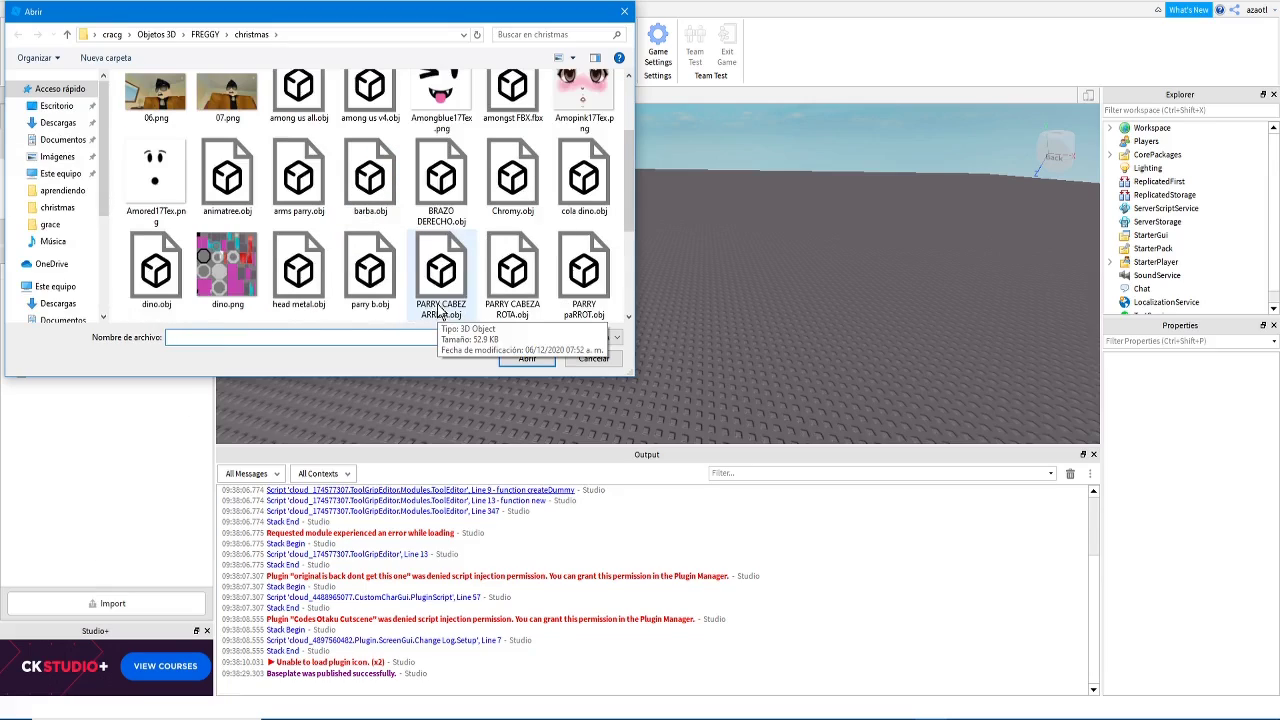
click(512, 178)
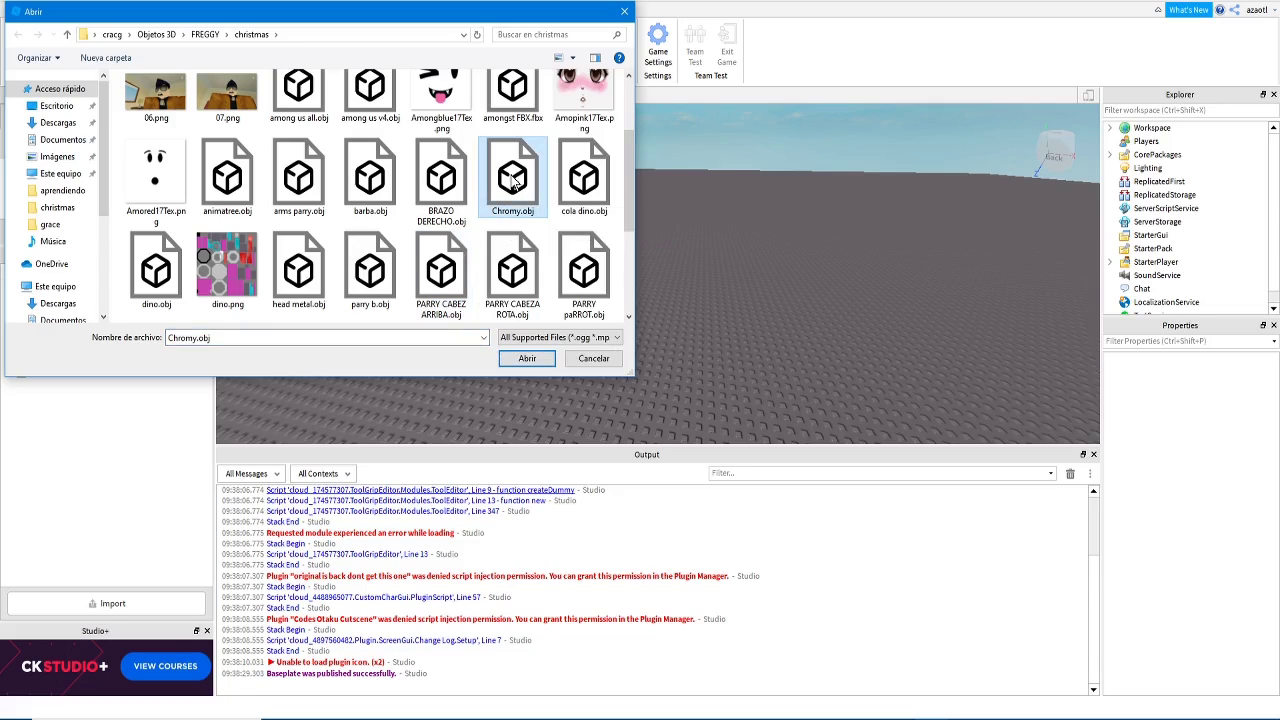
click(509, 358)
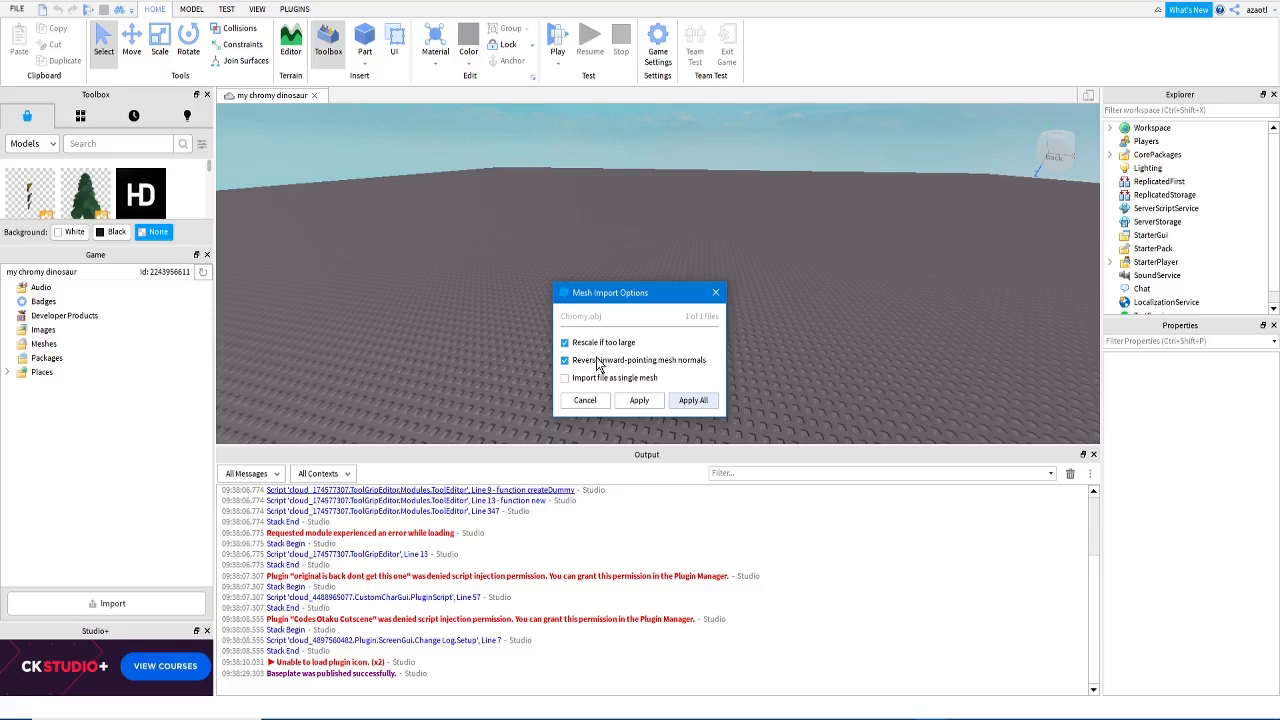
click(564, 363)
click(564, 362)
click(699, 402)
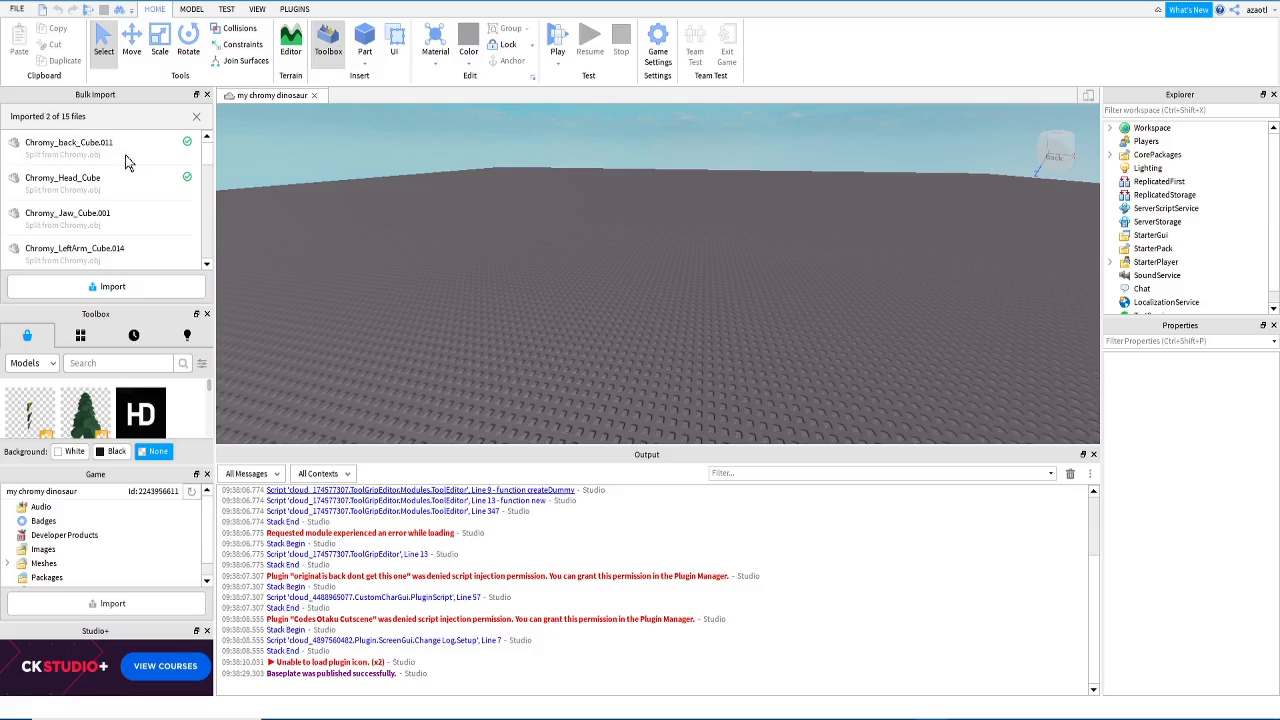
Step: Look through the Bulk Import list to follow the upload of the individual Chromy meshes
scroll(127, 163, down, 2)
scroll(140, 183, down, 5)
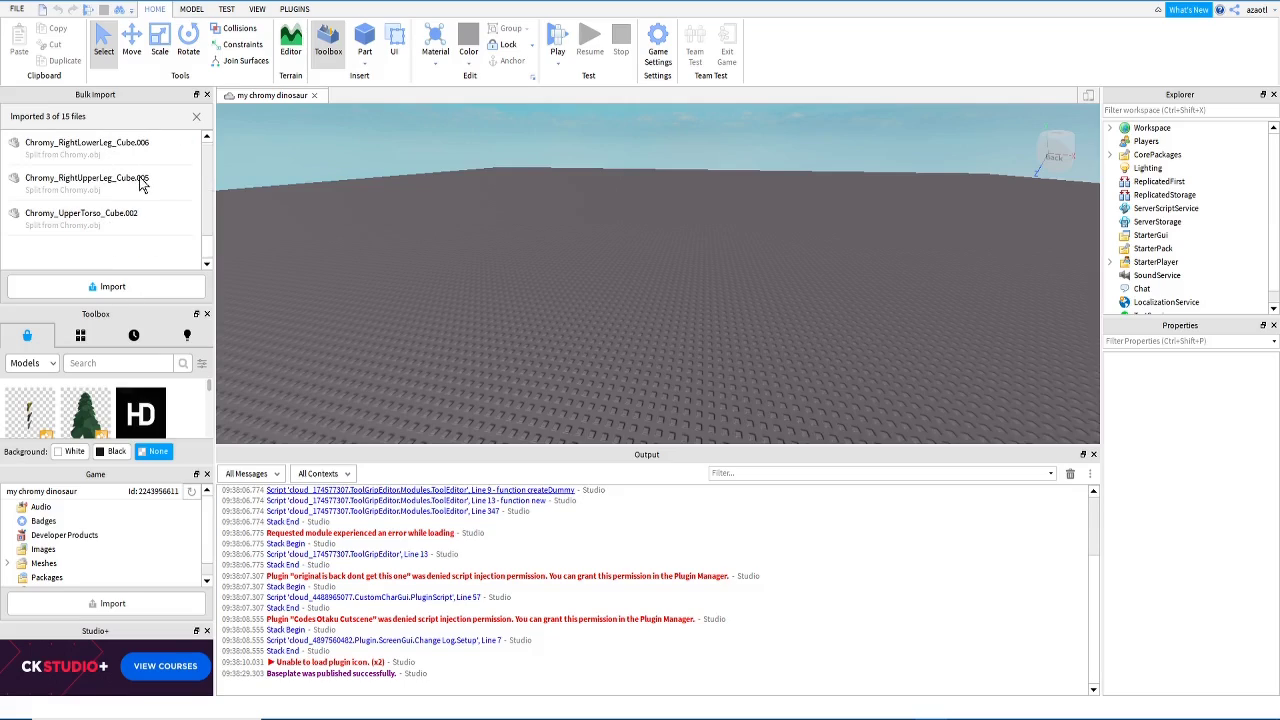
scroll(146, 195, up, 5)
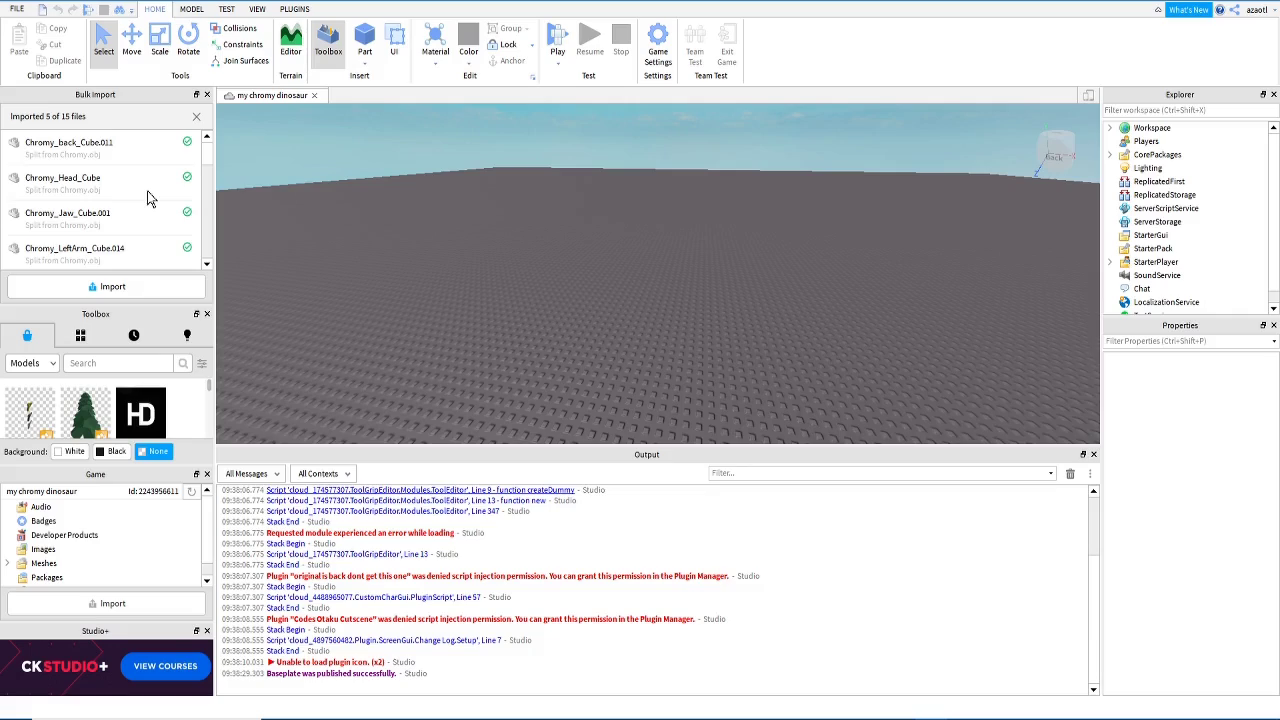
scroll(148, 195, down, 5)
scroll(148, 197, up, 5)
scroll(148, 197, down, 5)
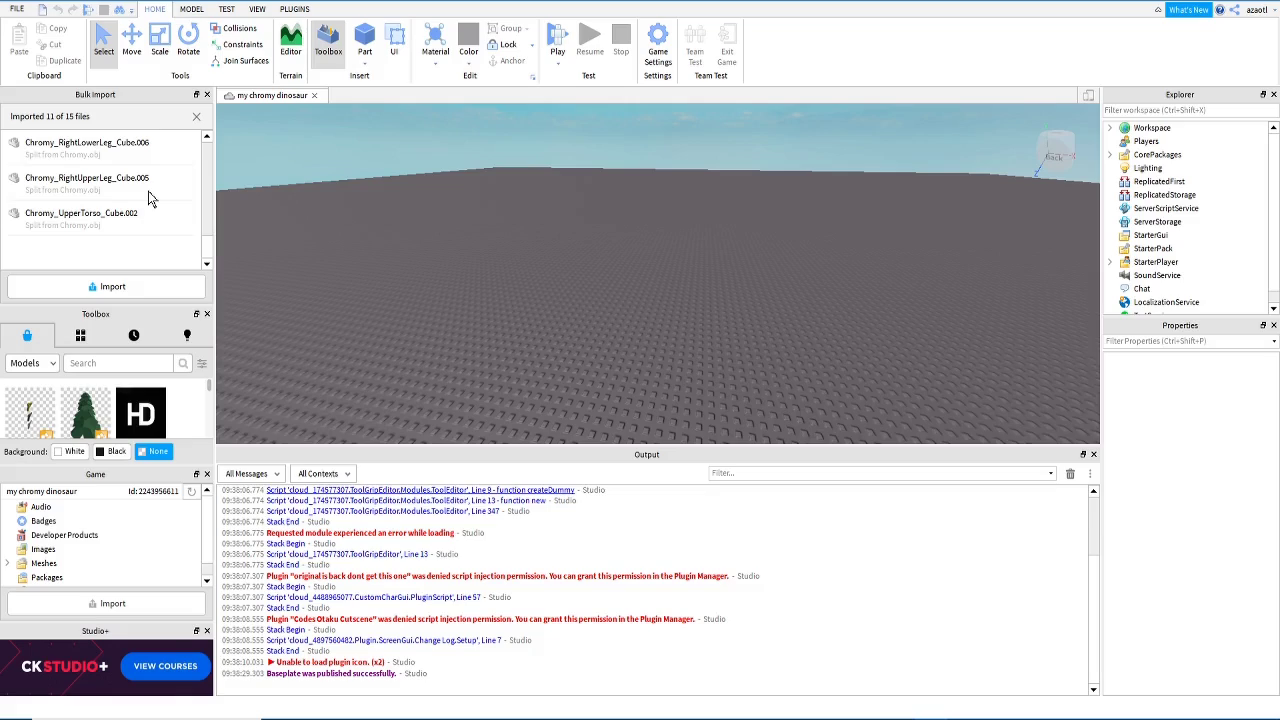
scroll(148, 197, up, 5)
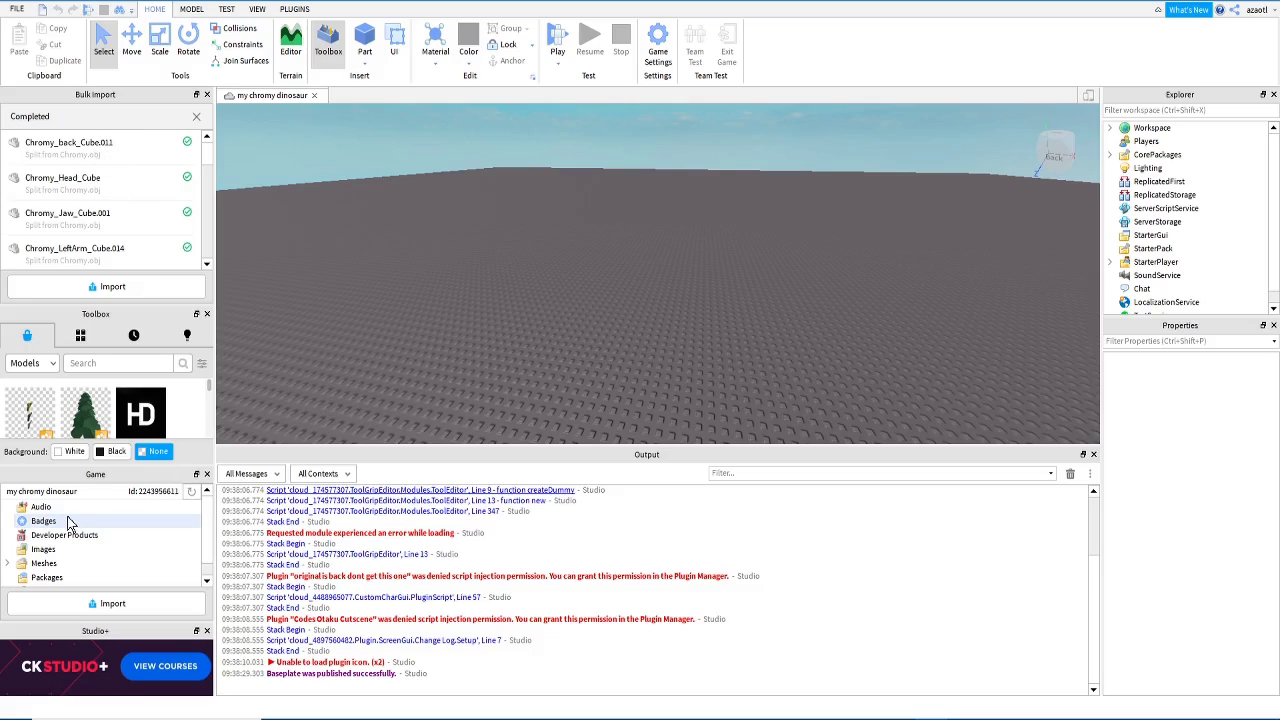
Step: Toggle the Game Explorer off and back on to locate the window holding the game's meshes
scroll(115, 530, down, 1)
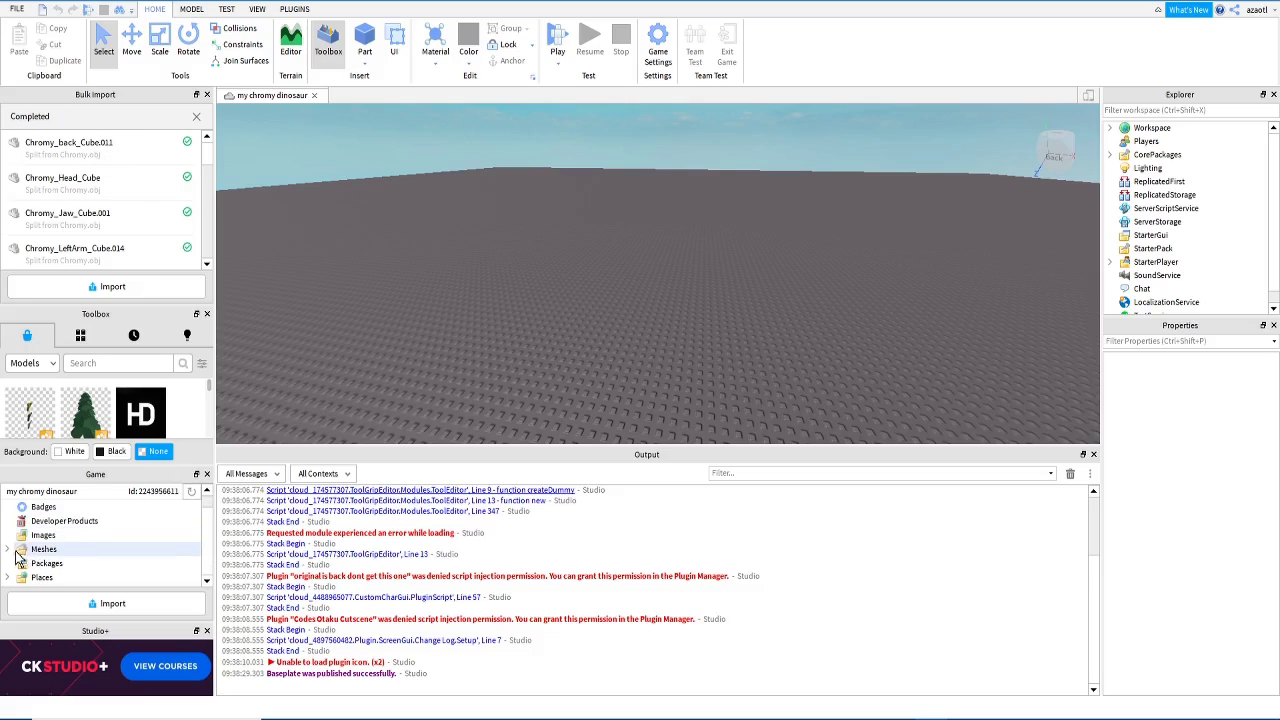
click(258, 8)
click(142, 14)
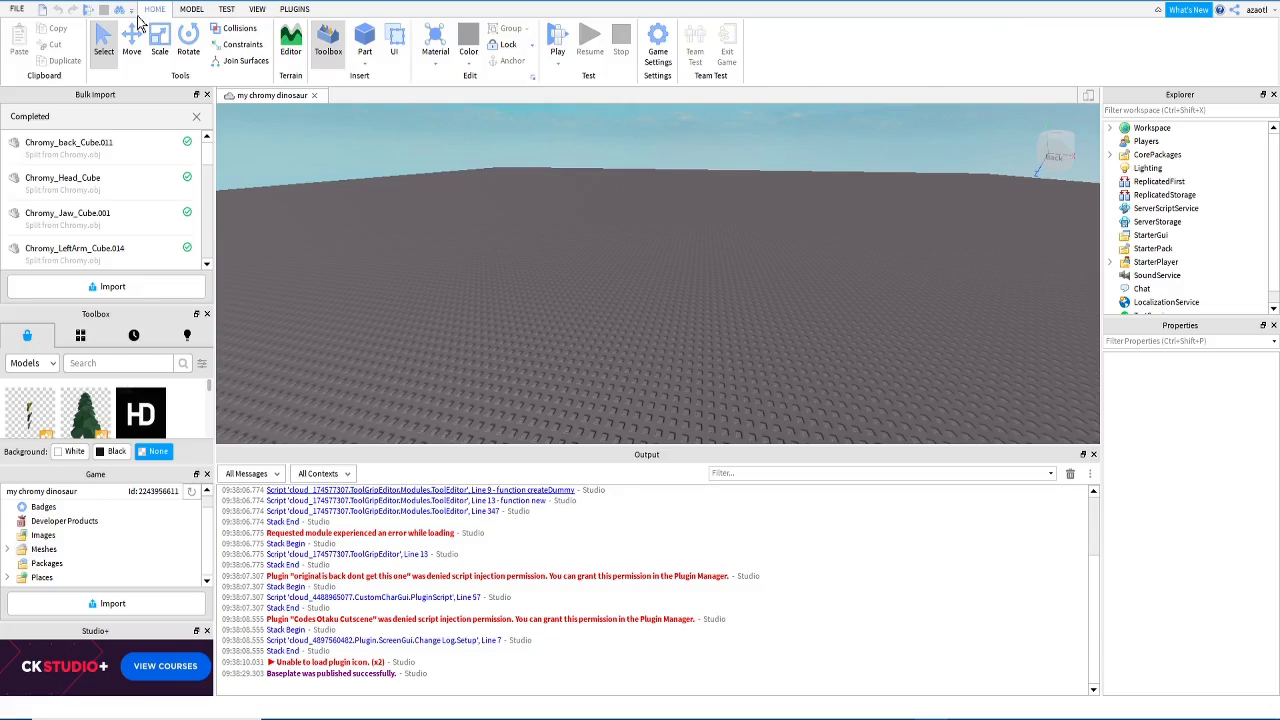
click(257, 8)
click(130, 30)
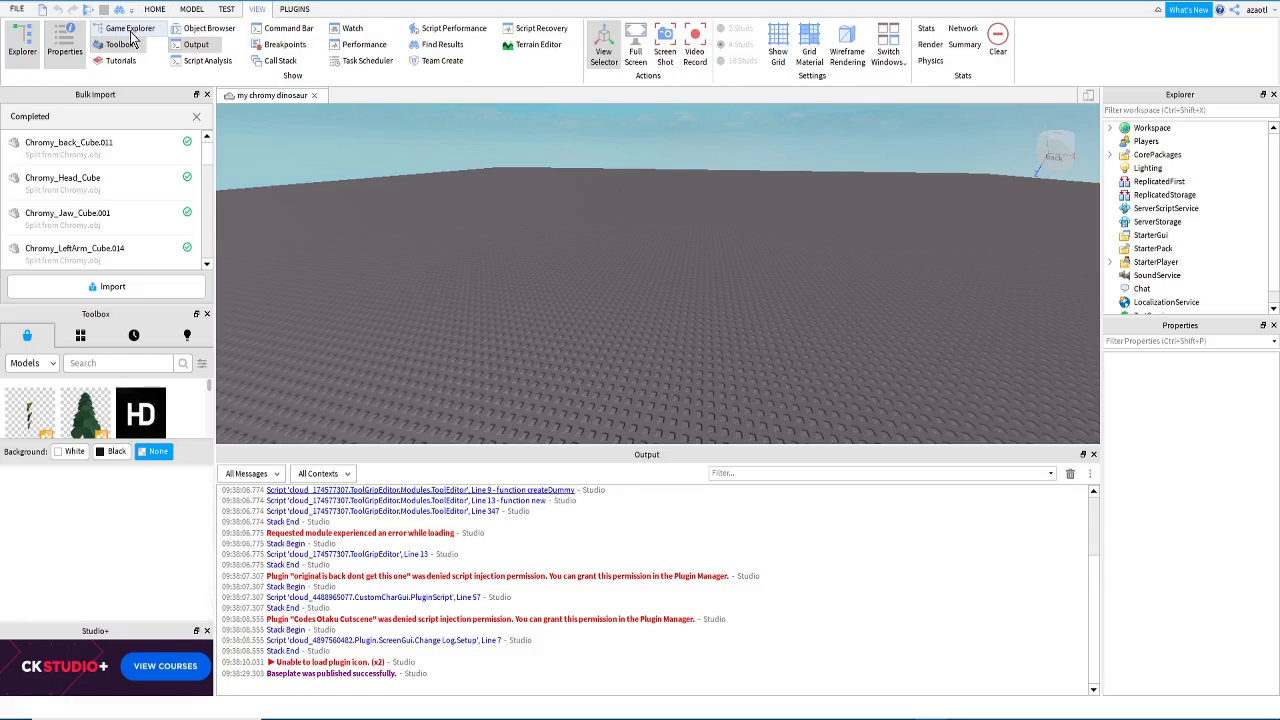
click(130, 29)
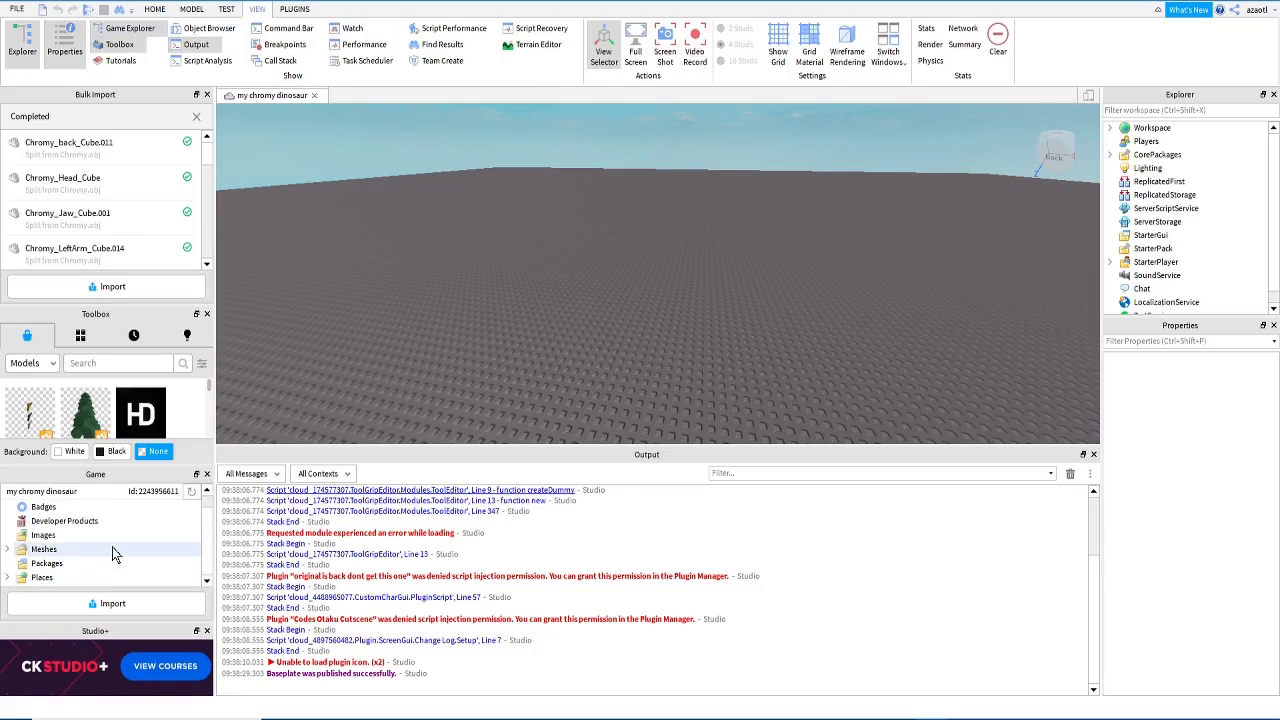
Step: Expand the Meshes folder in the Game Explorer and compare its entries with the Bulk Import list
click(9, 549)
scroll(100, 203, down, 5)
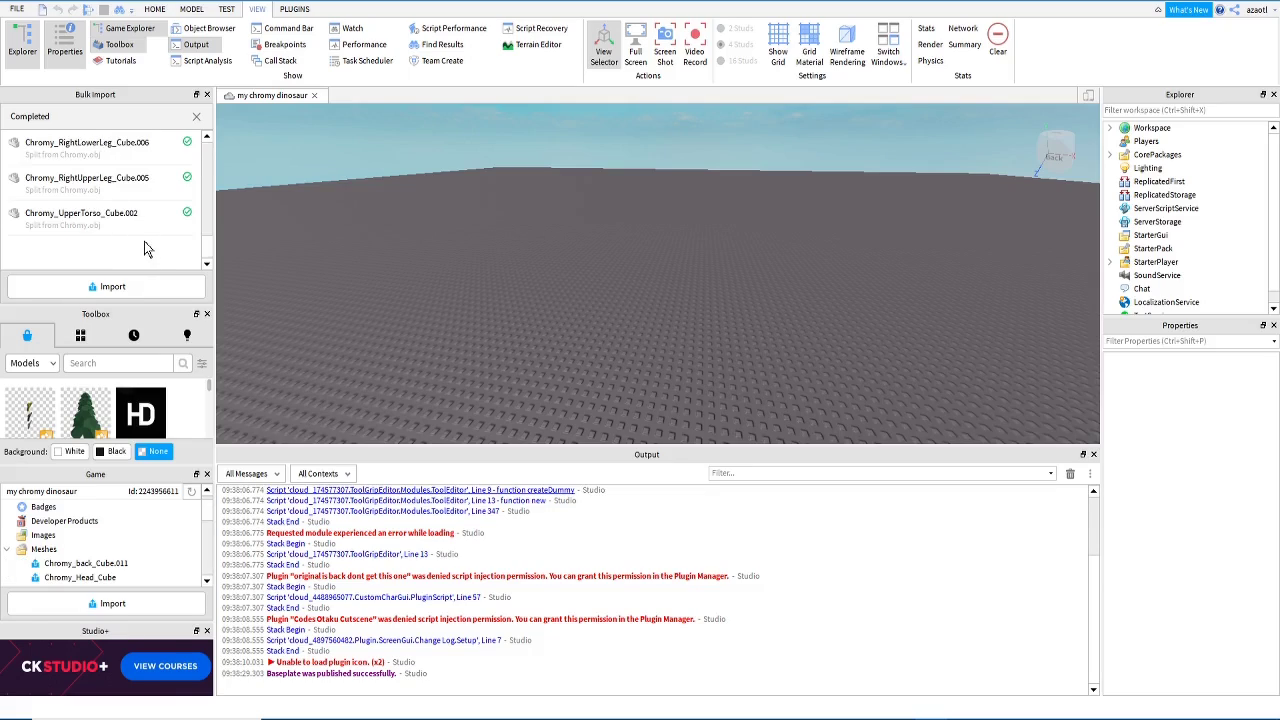
scroll(130, 565, down, 5)
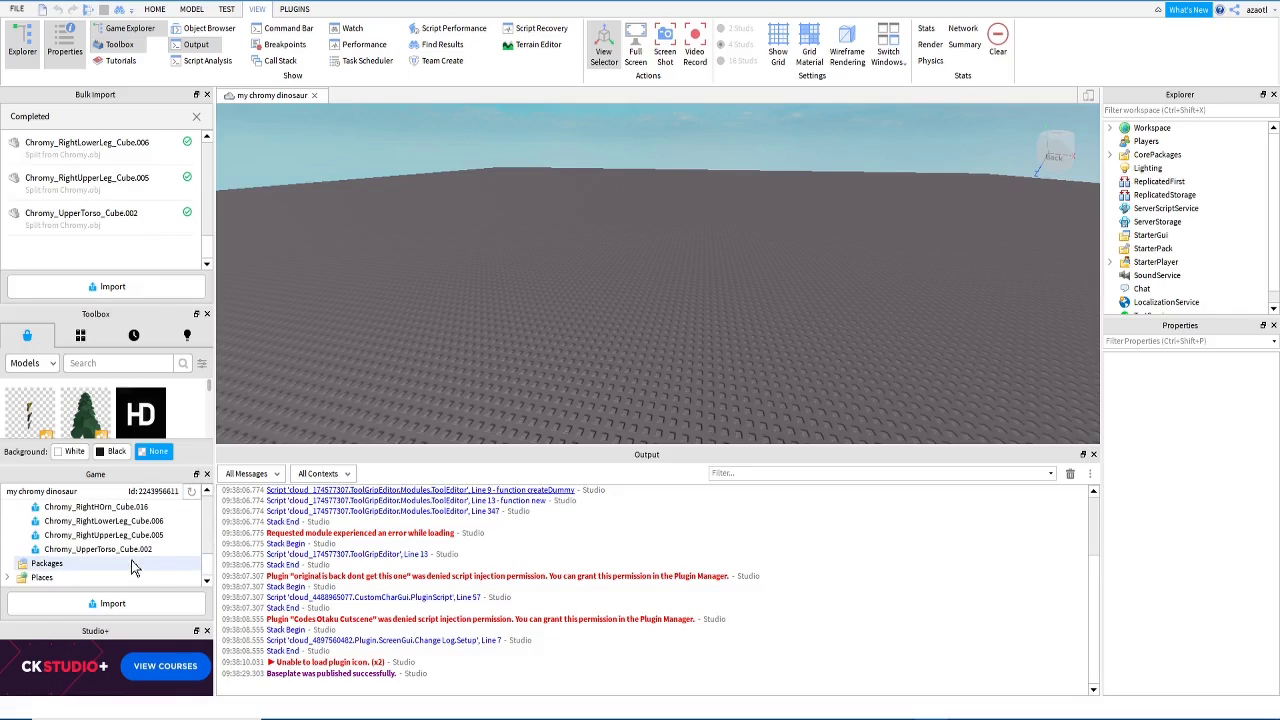
scroll(132, 566, up, 3)
scroll(133, 562, up, 3)
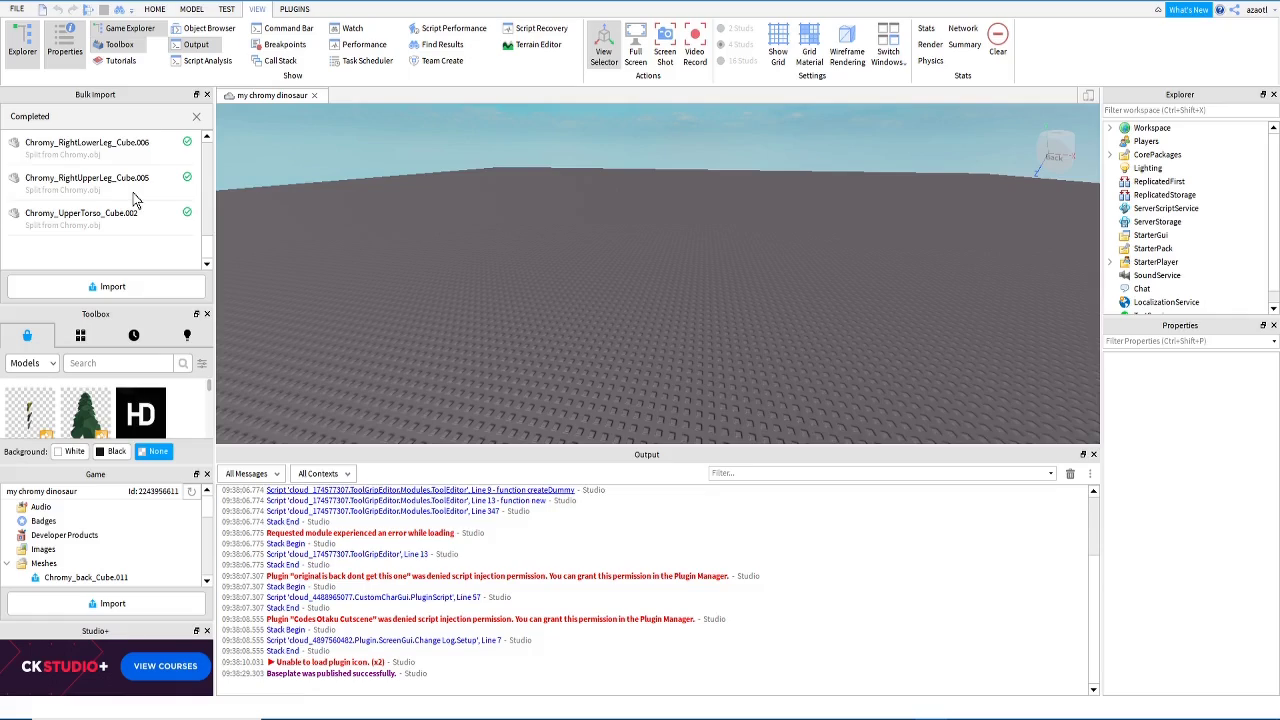
scroll(150, 535, down, 2)
scroll(157, 537, up, 1)
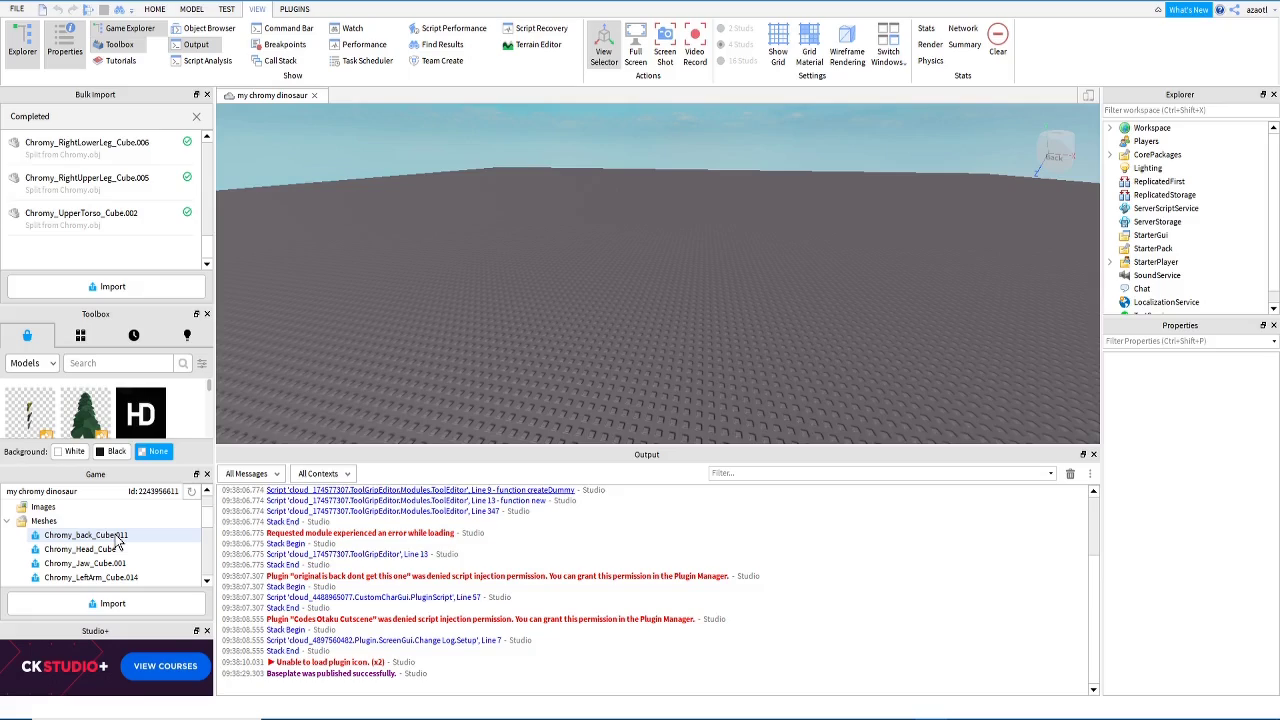
Step: Select every Chromy mesh in the Meshes folder, from Chromy_back_Cube.011 to Chromy_UpperTorso_Cube.002, and insert them all with location
click(118, 538)
scroll(124, 550, down, 10)
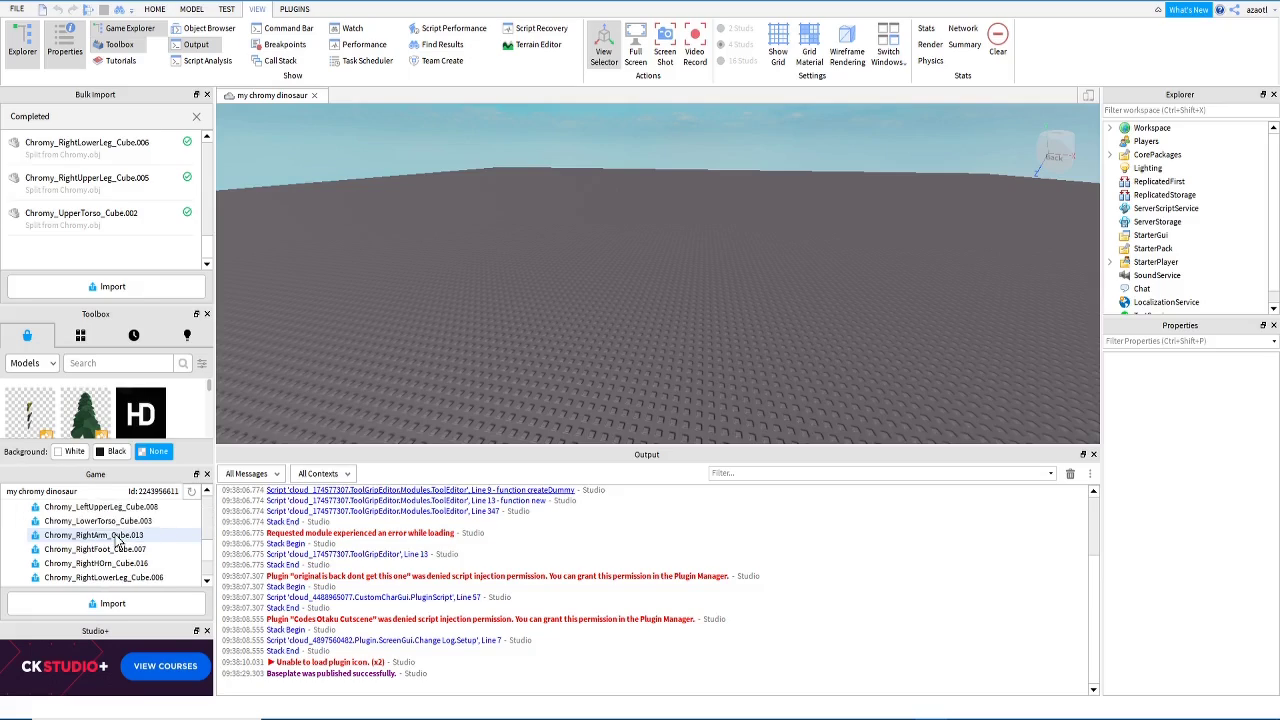
shift+click(130, 556)
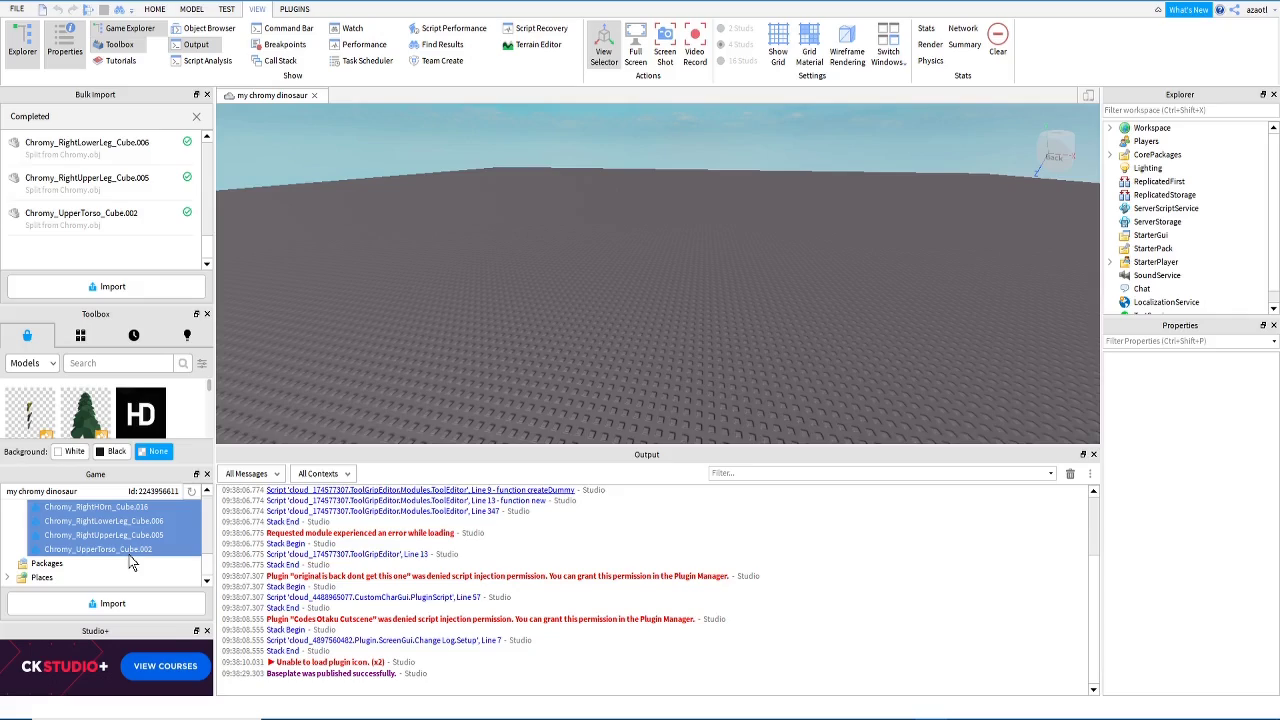
scroll(130, 563, up, 10)
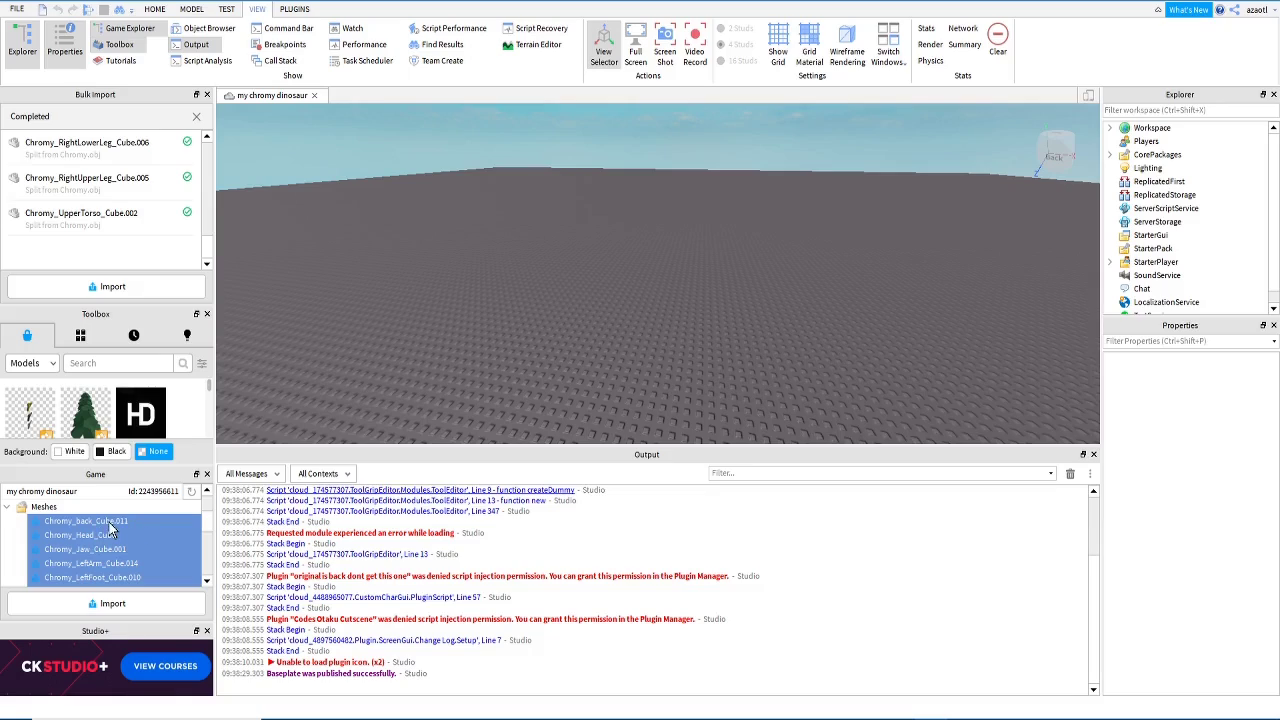
scroll(118, 545, up, 3)
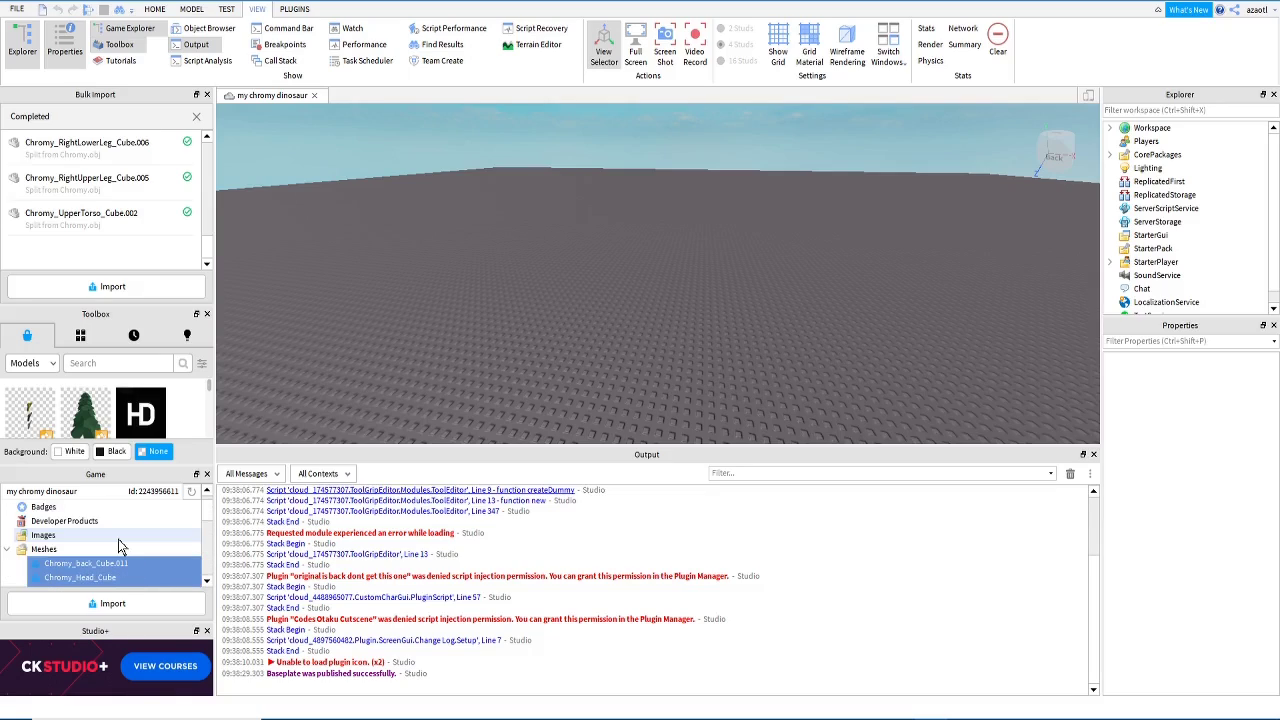
scroll(118, 541, down, 3)
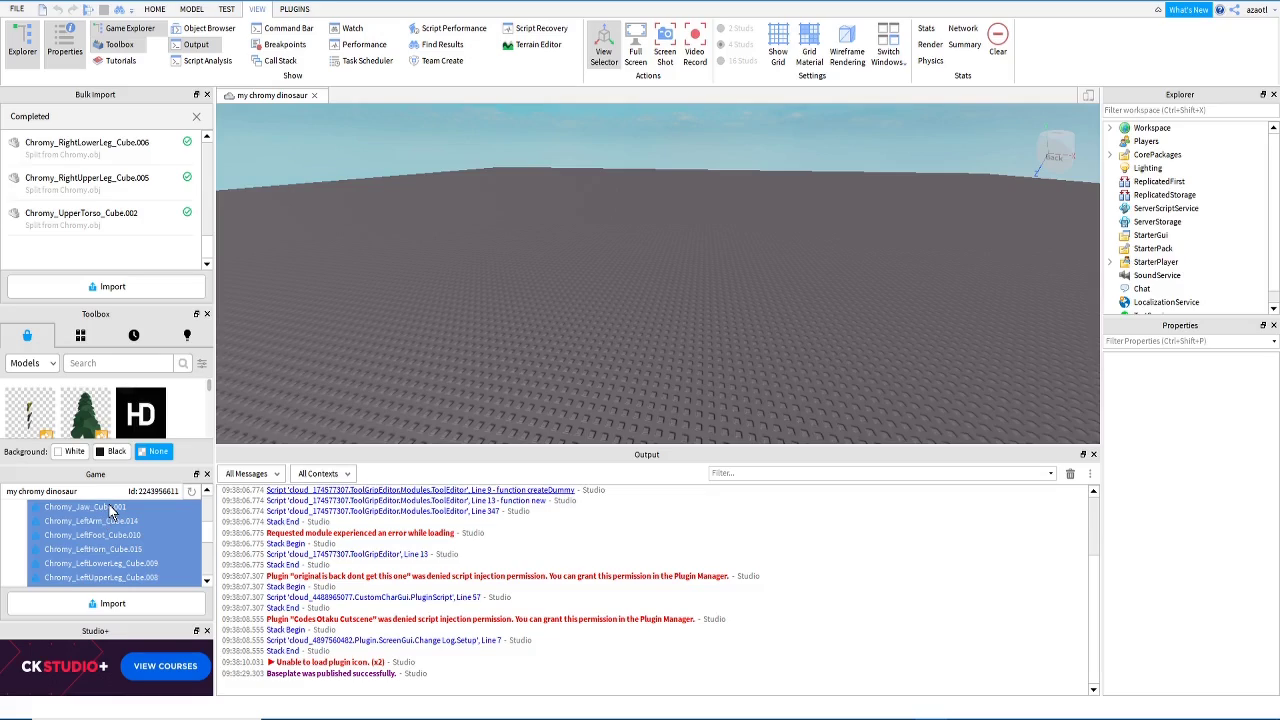
right_click(111, 511)
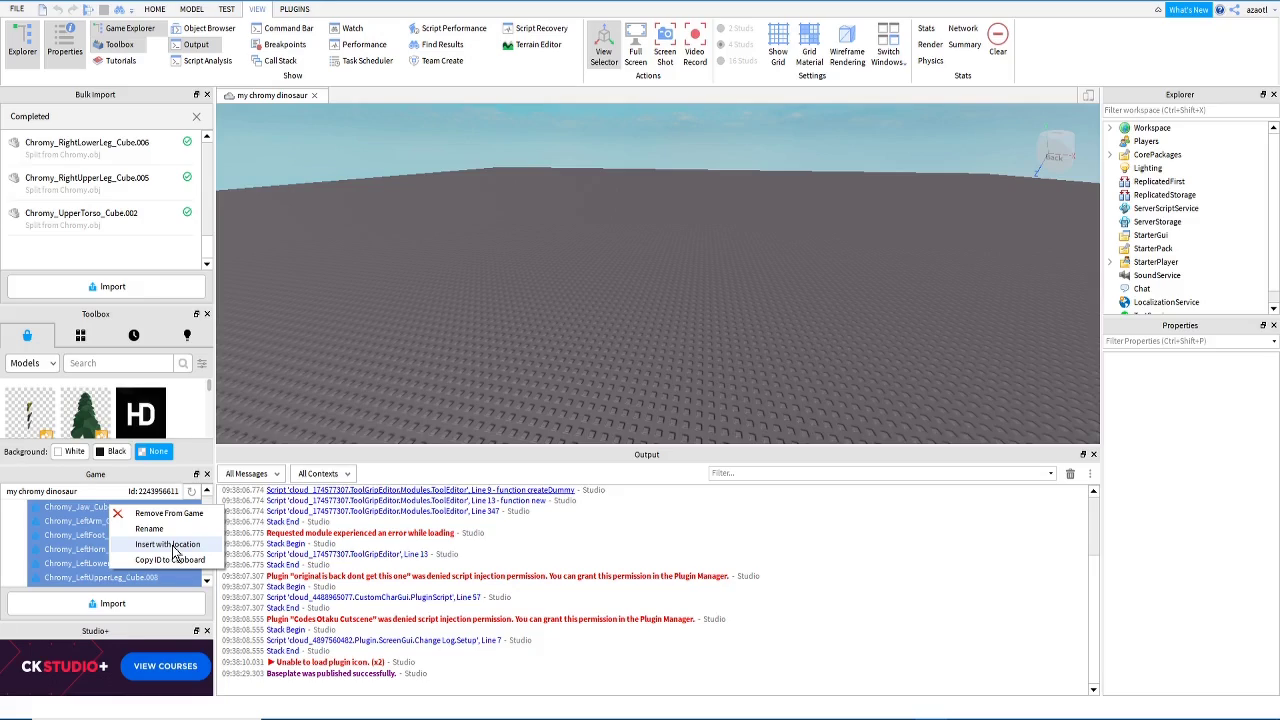
click(168, 544)
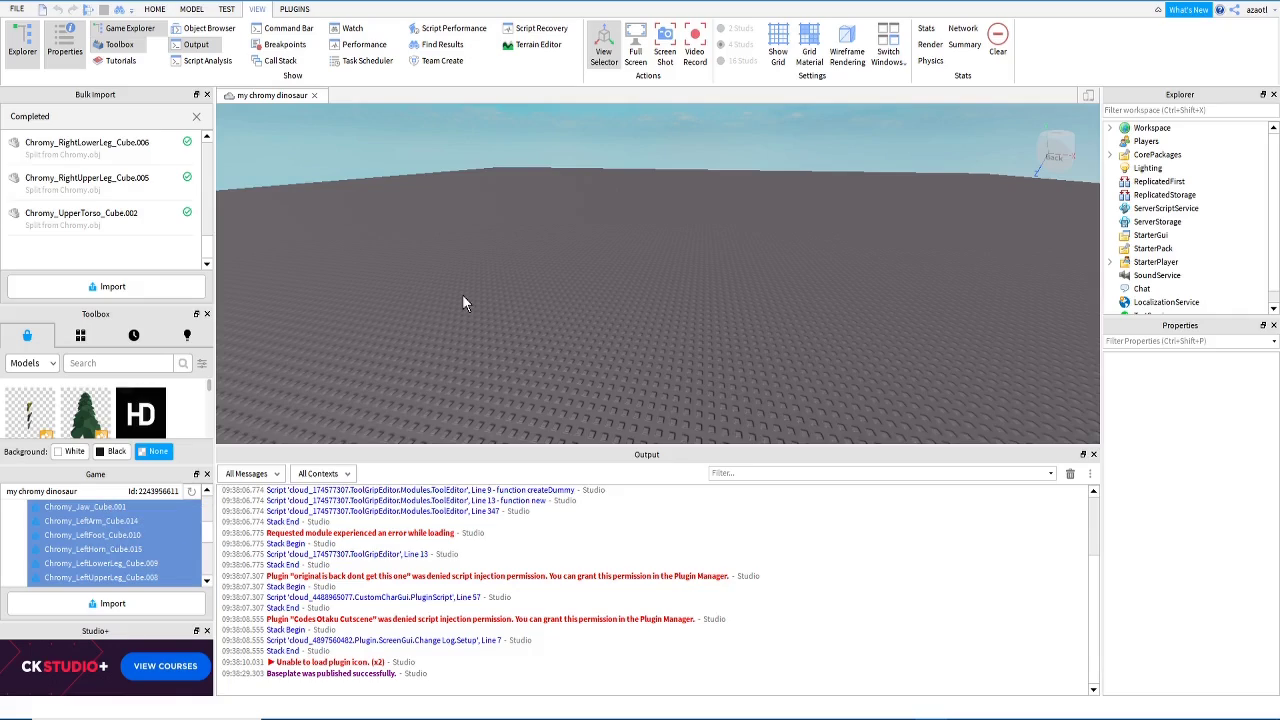
Step: Group the inserted Chromy mesh parts into one model and rename it Chromy
scroll(465, 295, up, 5)
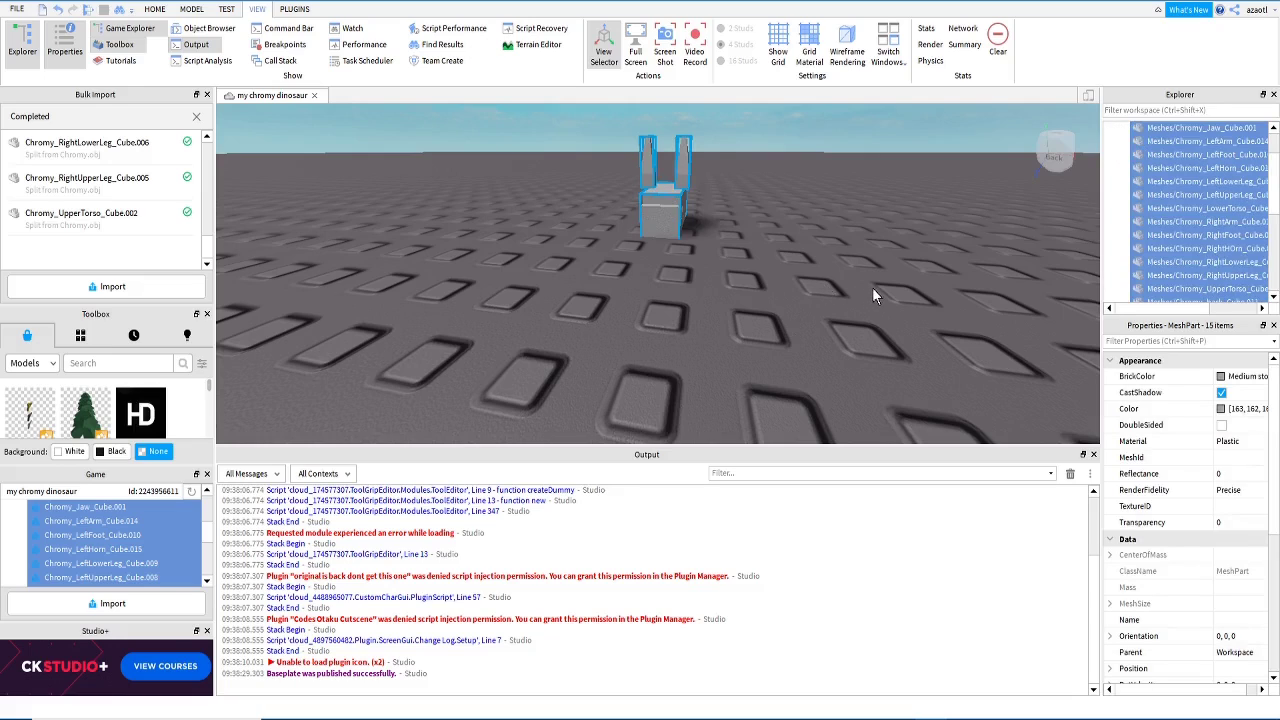
right_drag(873, 288, 873, 288)
scroll(873, 288, down, 5)
scroll(873, 288, up, 5)
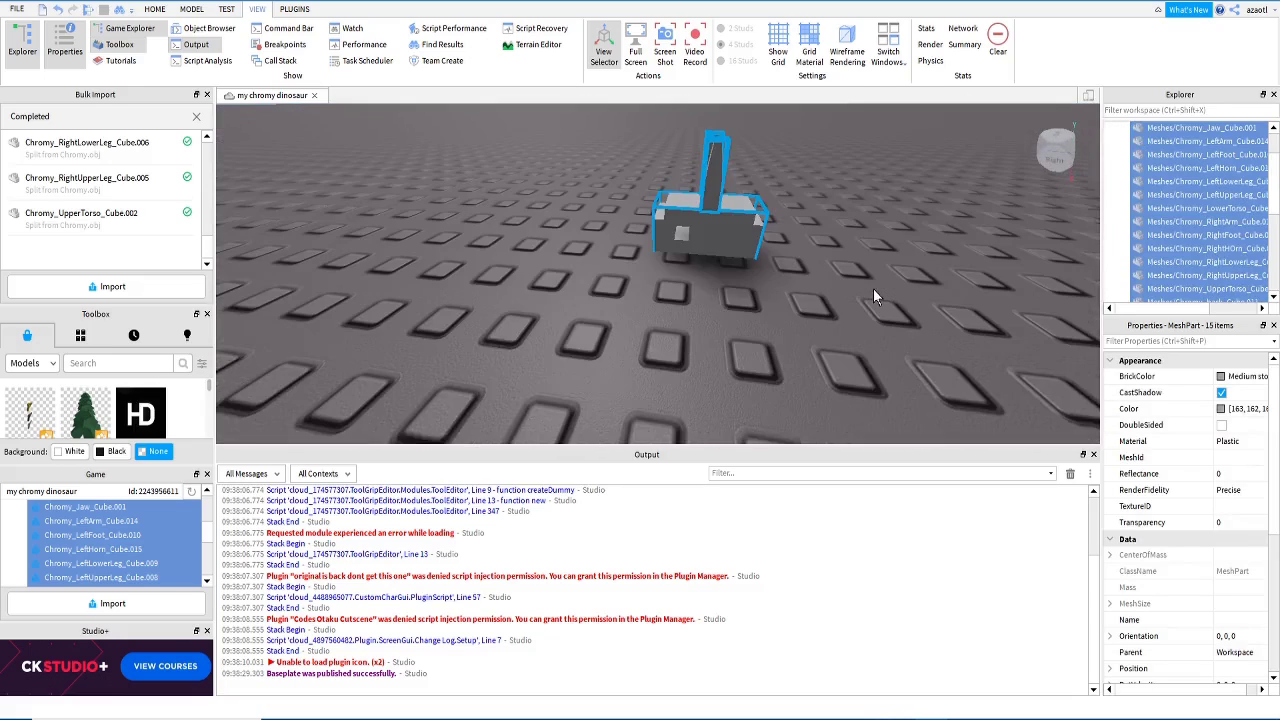
scroll(873, 288, down, 5)
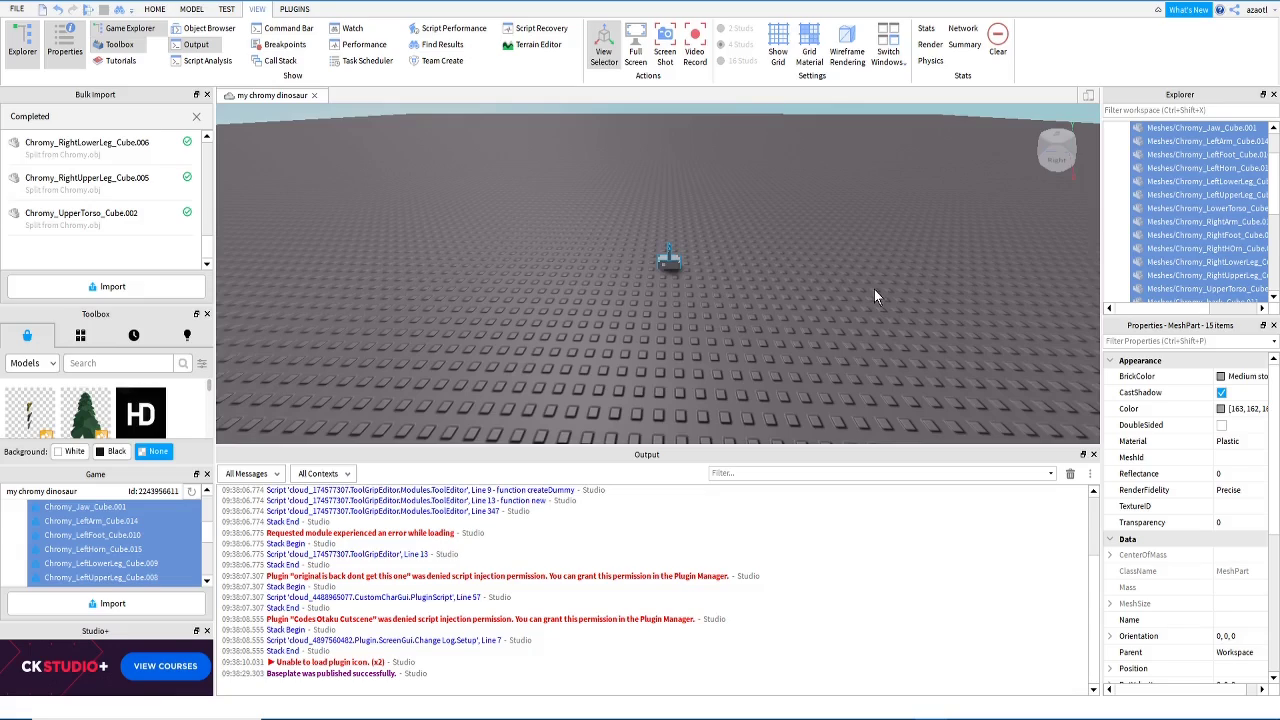
click(149, 9)
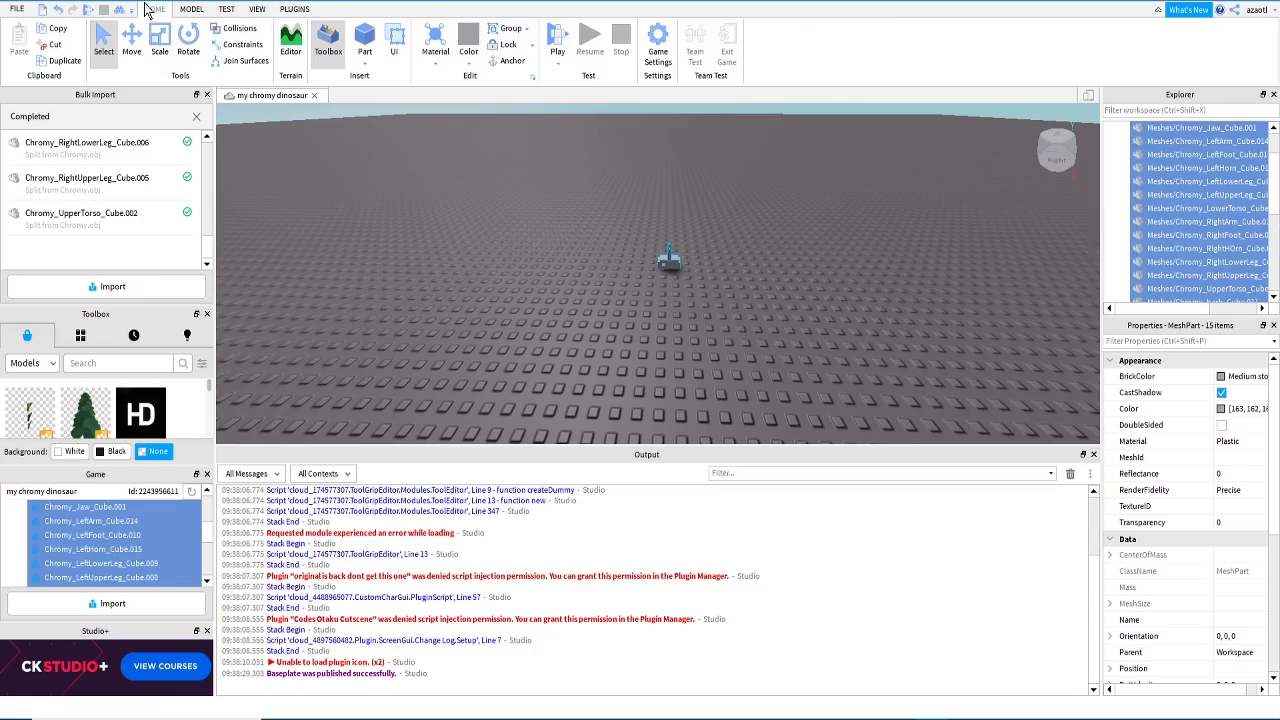
click(191, 10)
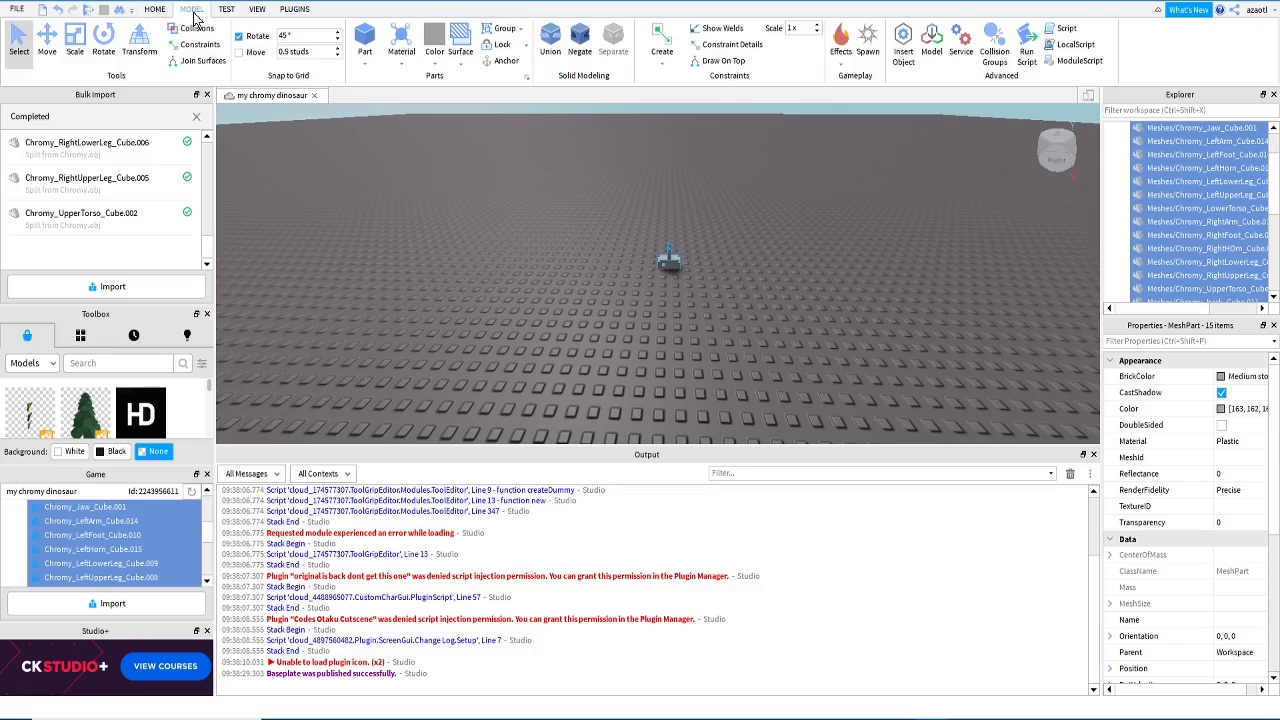
click(507, 29)
double_click(1160, 142)
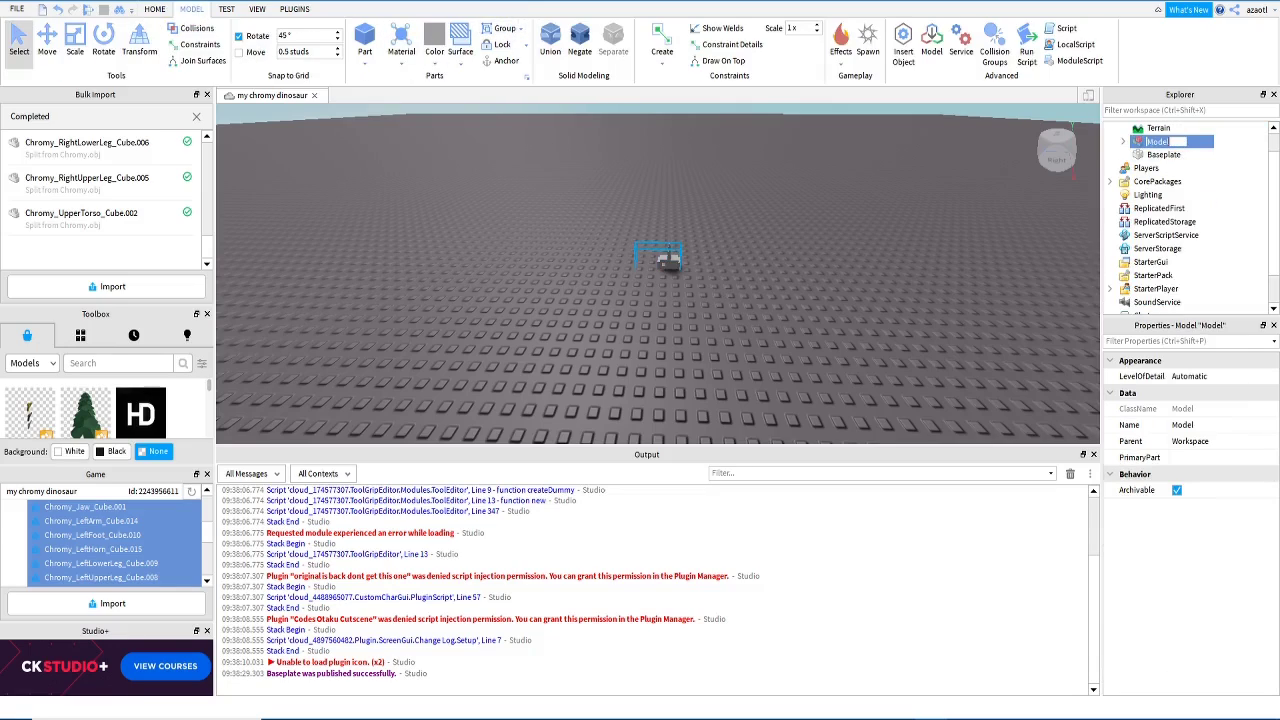
text(Chromy)
key(Return)
Step: Raise the Chromy model vertically out of the baseplate so the whole dinosaur stands above the ground
click(47, 42)
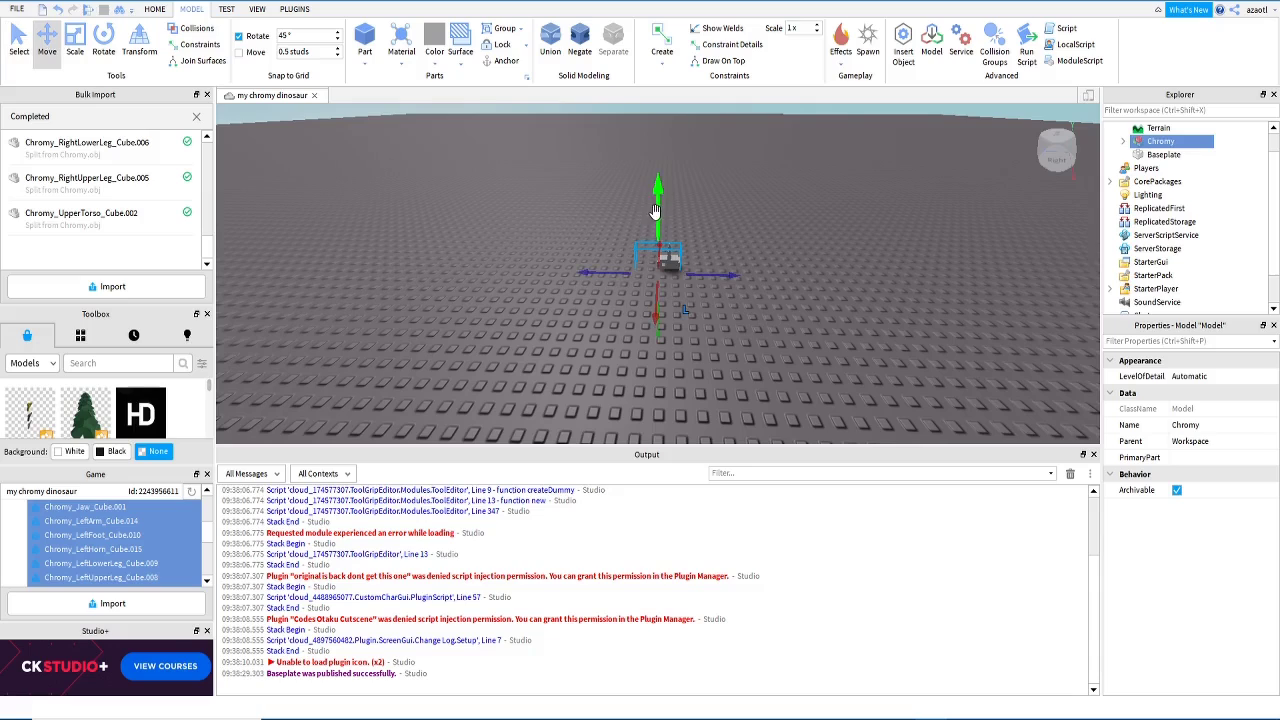
drag(655, 212, 657, 180)
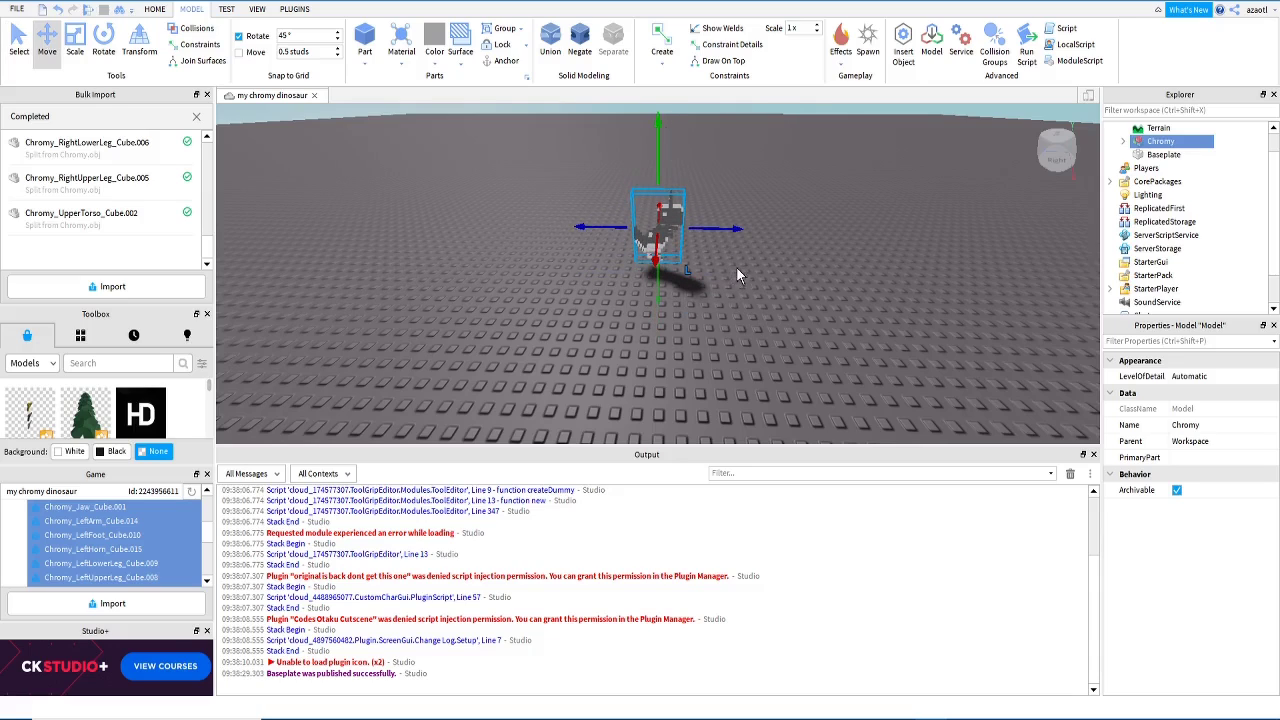
scroll(737, 268, up, 4)
right_drag(737, 268, 737, 258)
scroll(740, 263, down, 2)
scroll(740, 260, up, 2)
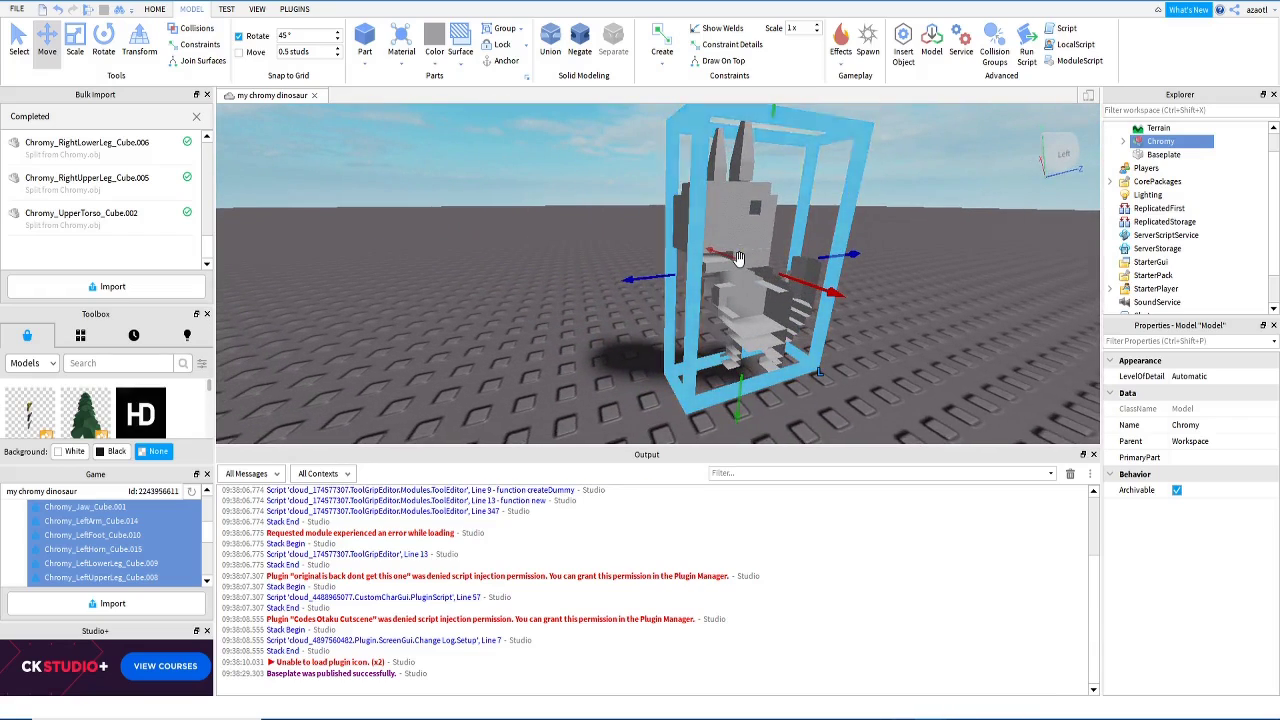
Step: Inspect the faces of the Chromy model from the side and delete the model from the workspace
right_drag(869, 307, 870, 309)
scroll(869, 307, down, 3)
scroll(869, 308, up, 3)
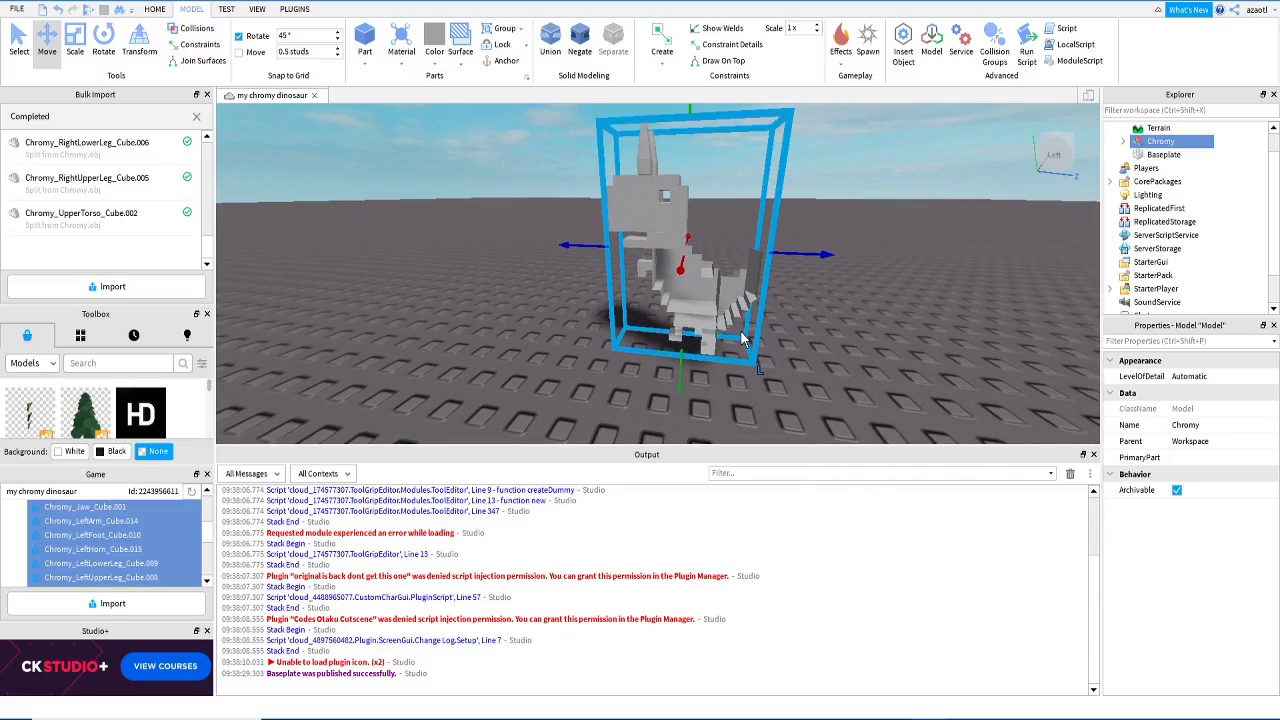
key(Delete)
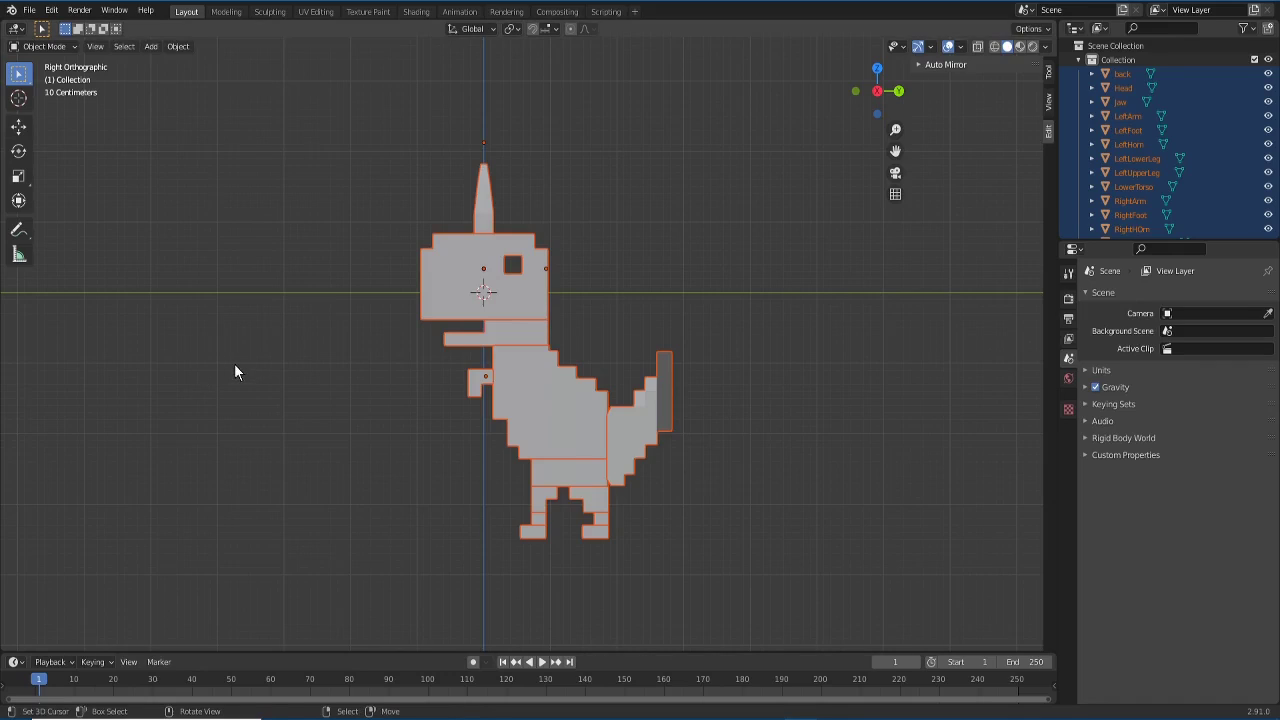
Step: Switch to Blender, select all the dinosaur's parts with Head as the active object, and enter Edit Mode
middle_drag(234, 365, 305, 369)
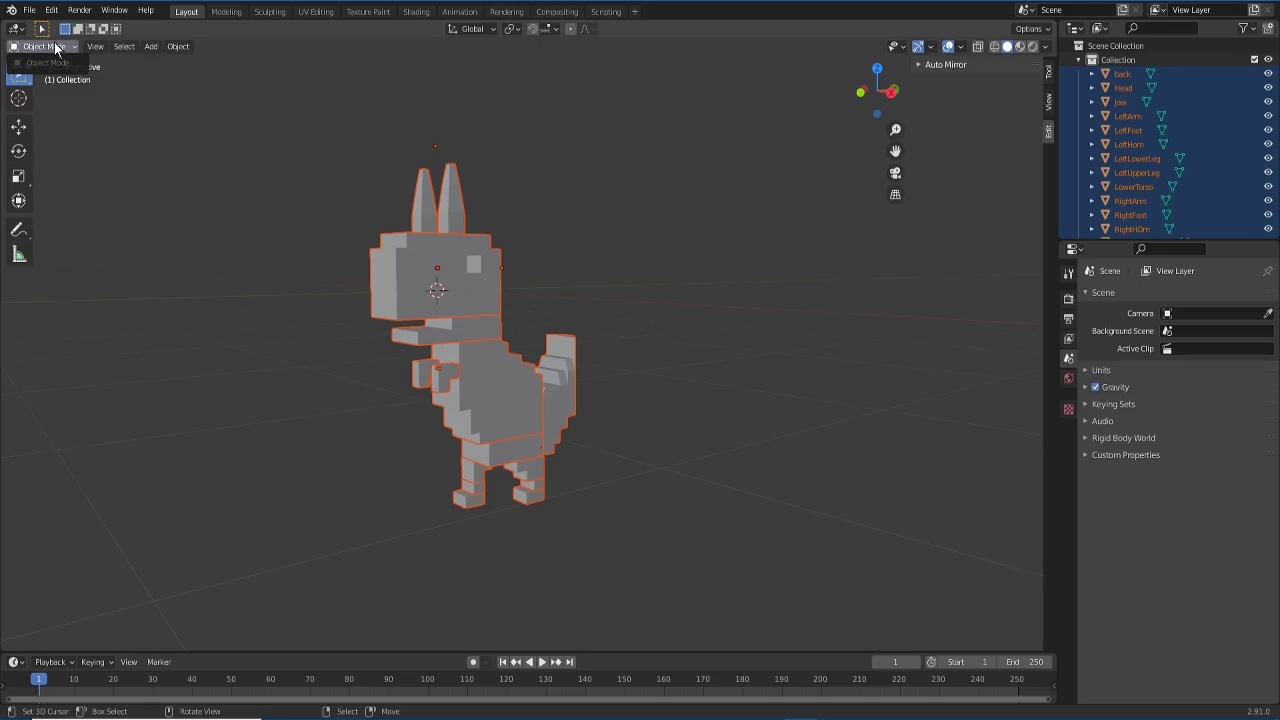
middle_drag(600, 452, 530, 455)
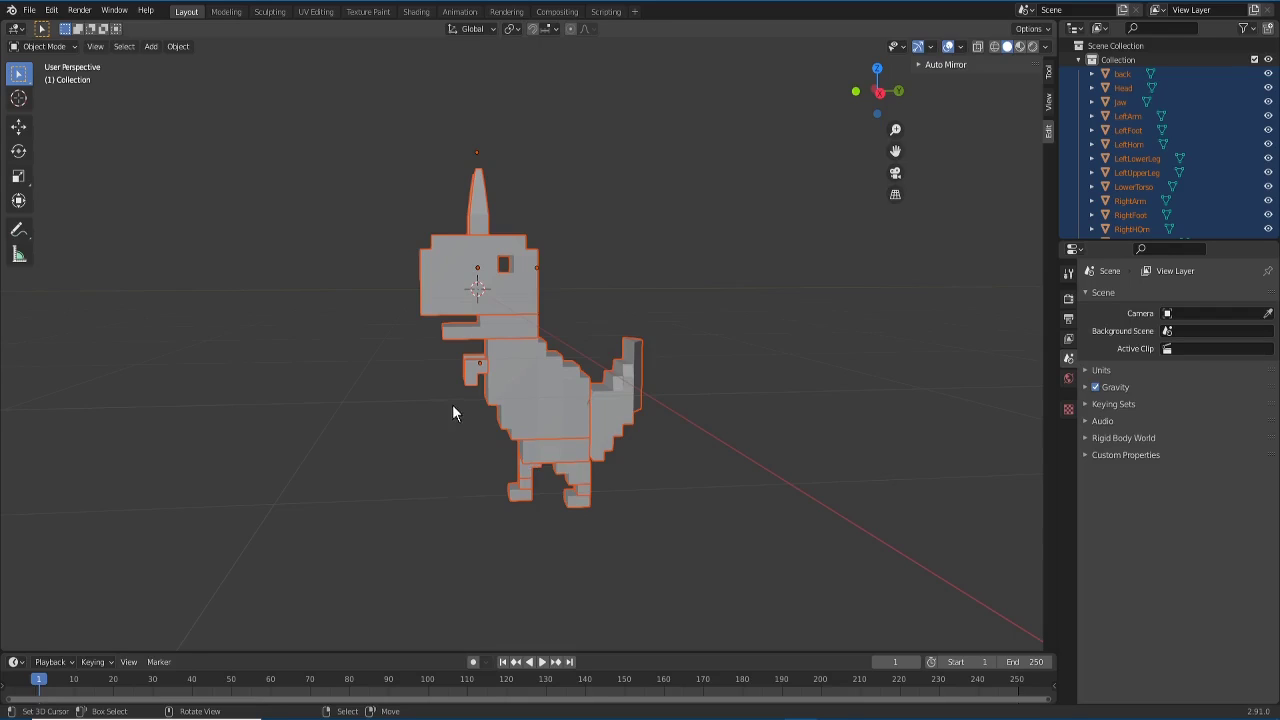
middle_drag(454, 409, 497, 420)
click(375, 282)
drag(331, 152, 660, 503)
key(Tab)
middle_drag(660, 503, 577, 504)
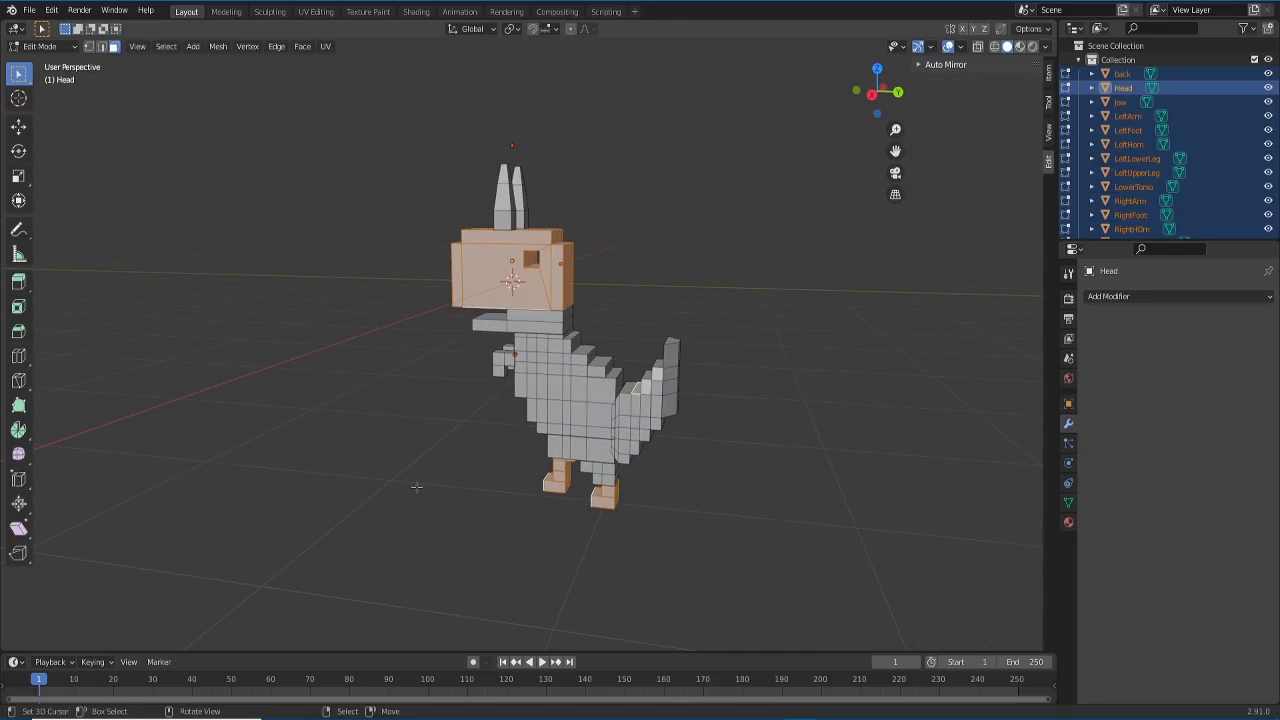
Step: Select all faces of every dinosaur part and recalculate their normals to the outside
key(alt+a)
key(a)
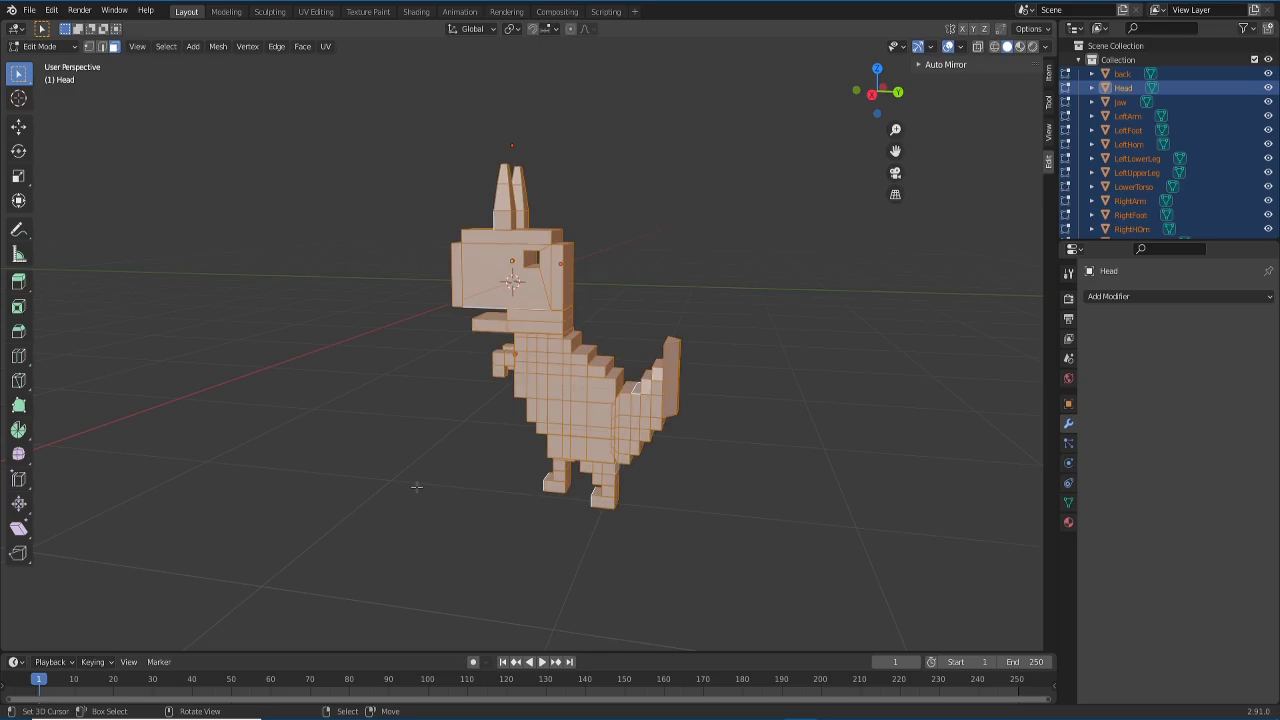
middle_drag(417, 487, 431, 443)
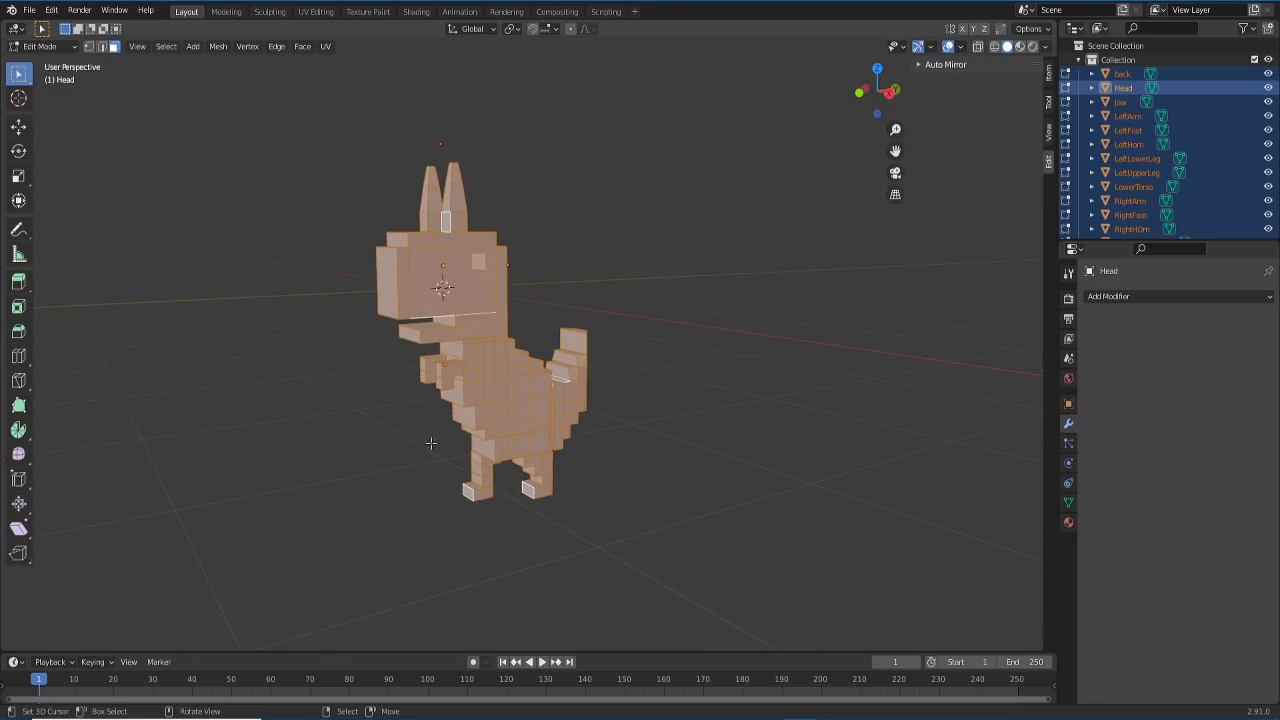
click(218, 47)
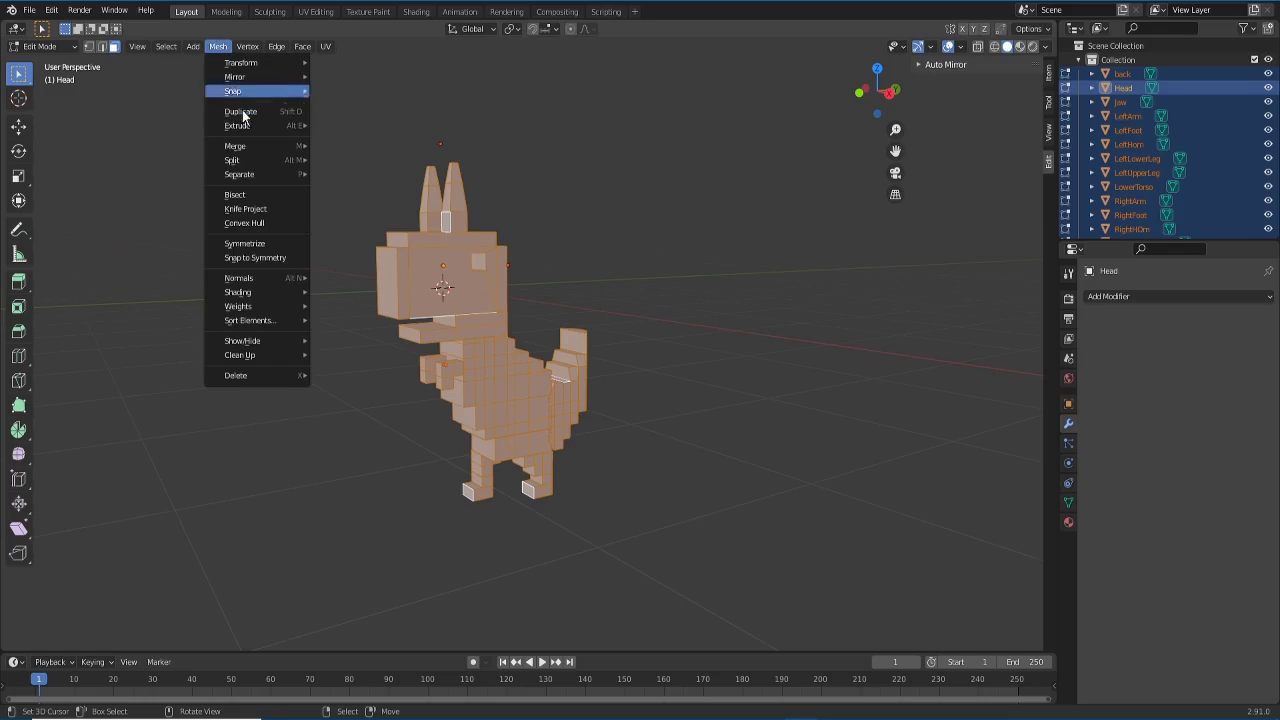
mouse_move(271, 276)
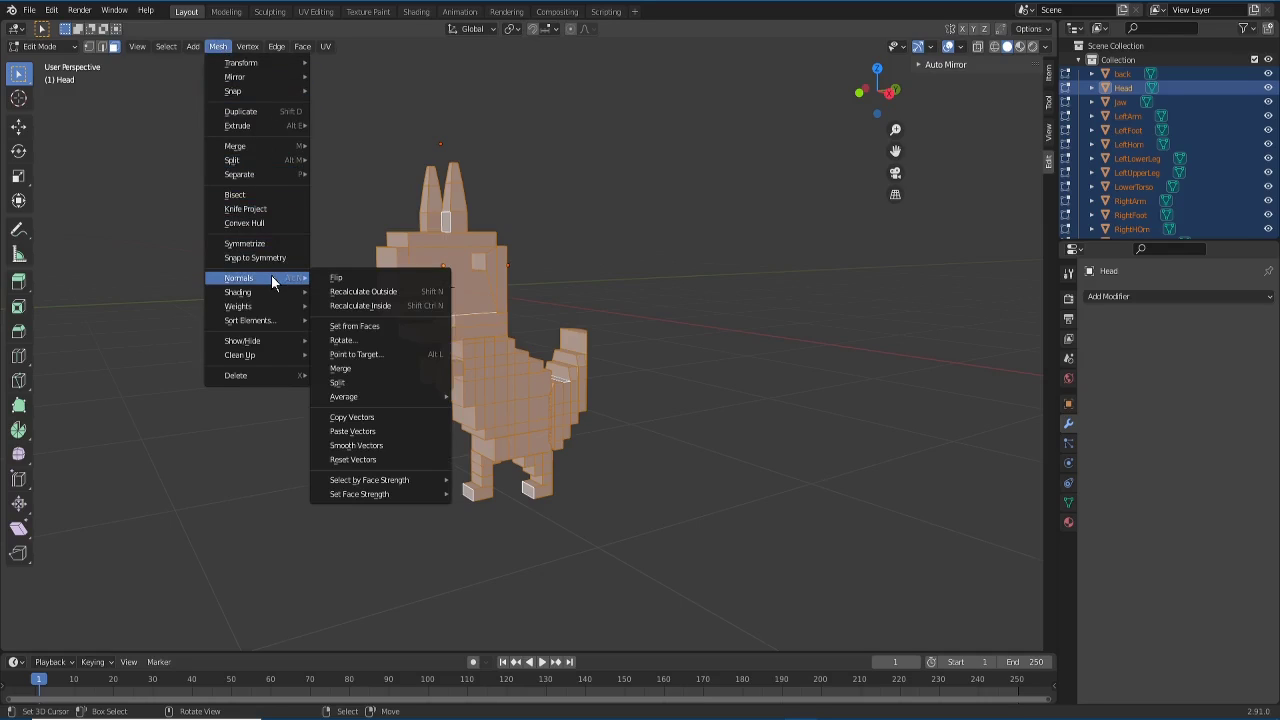
click(398, 293)
middle_drag(336, 425, 352, 456)
scroll(478, 465, up, 2)
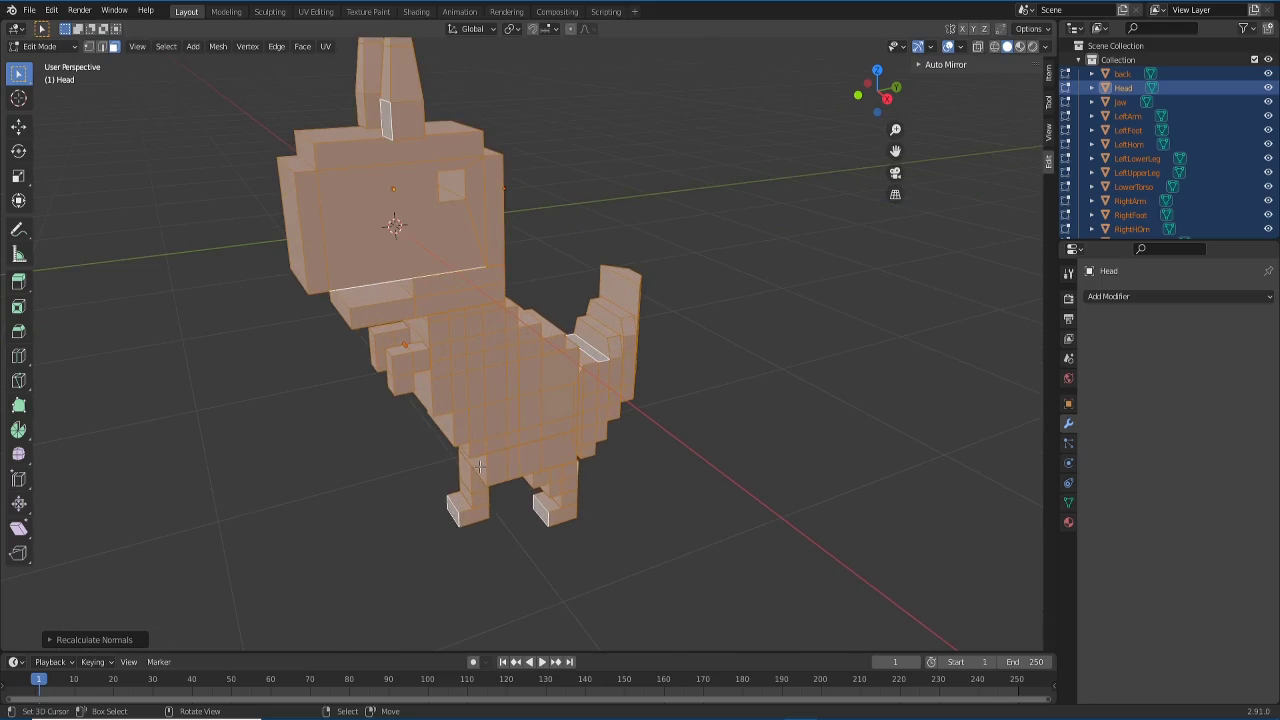
Step: Return to Object Mode and export only the selected parts as Wavefront OBJ, overwriting the existing Chromy.obj in the christmas folder
click(40, 46)
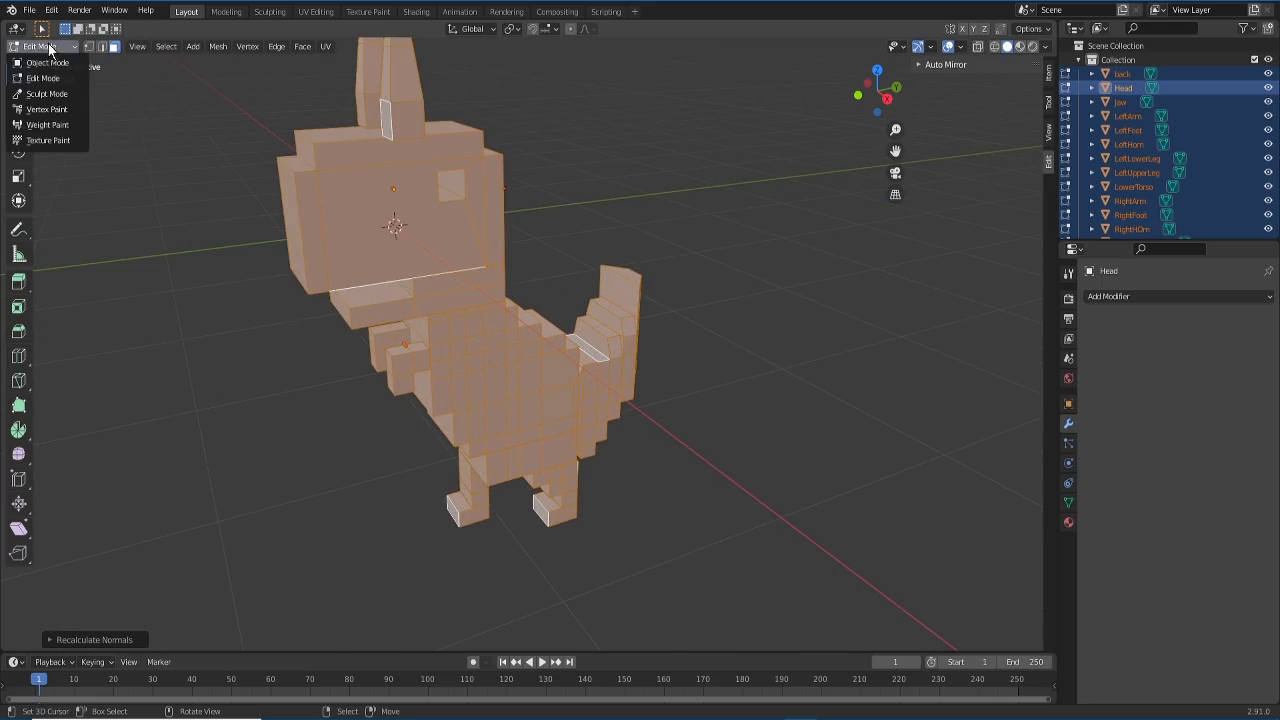
click(36, 58)
middle_drag(328, 269, 220, 197)
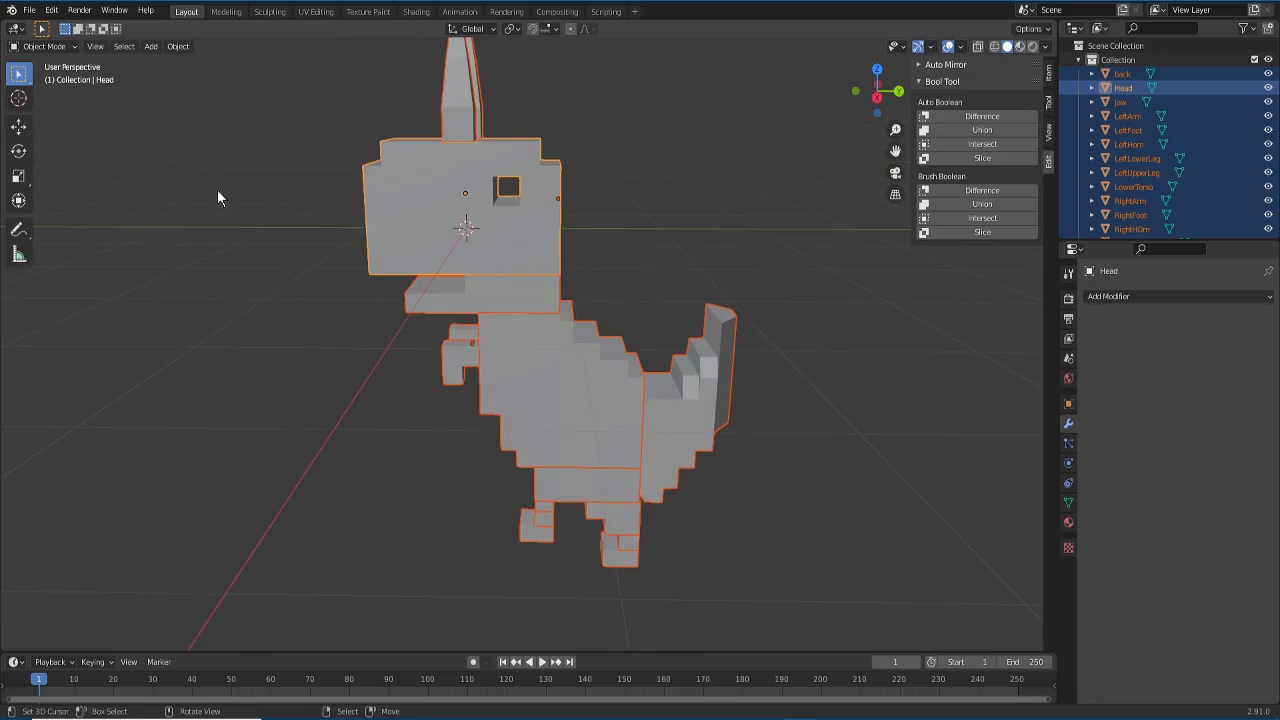
click(26, 12)
mouse_move(88, 215)
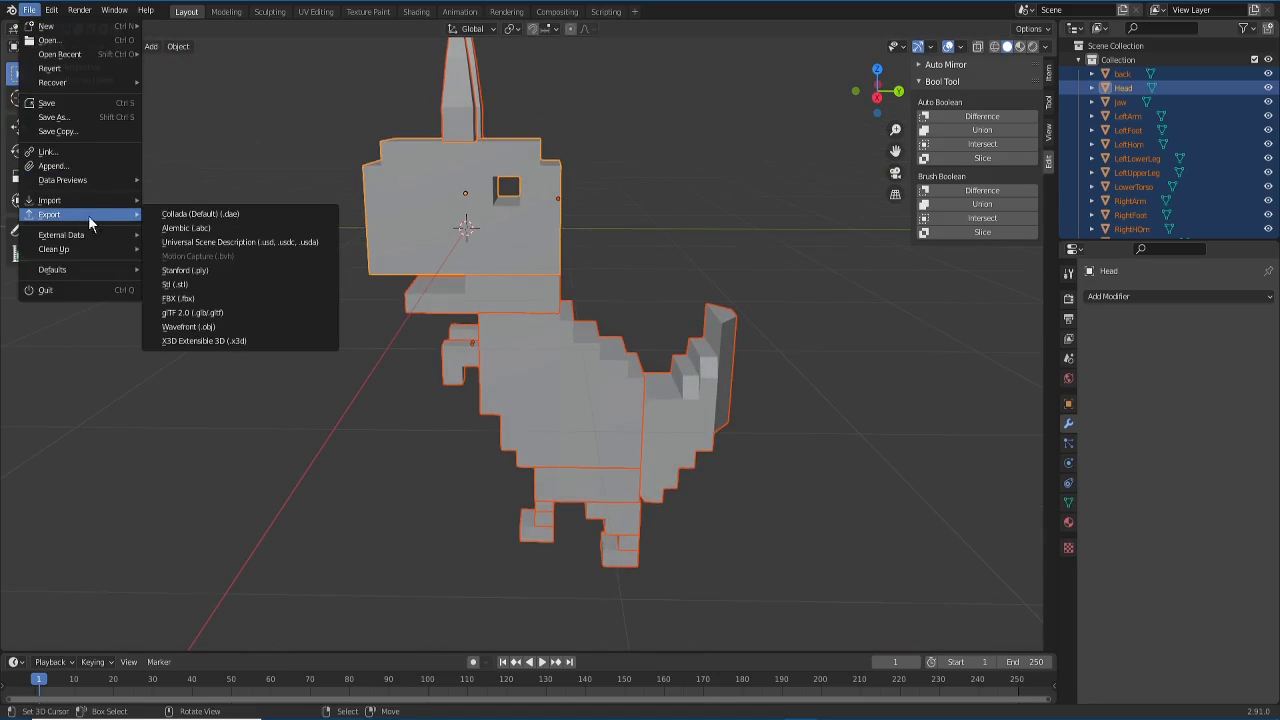
click(222, 326)
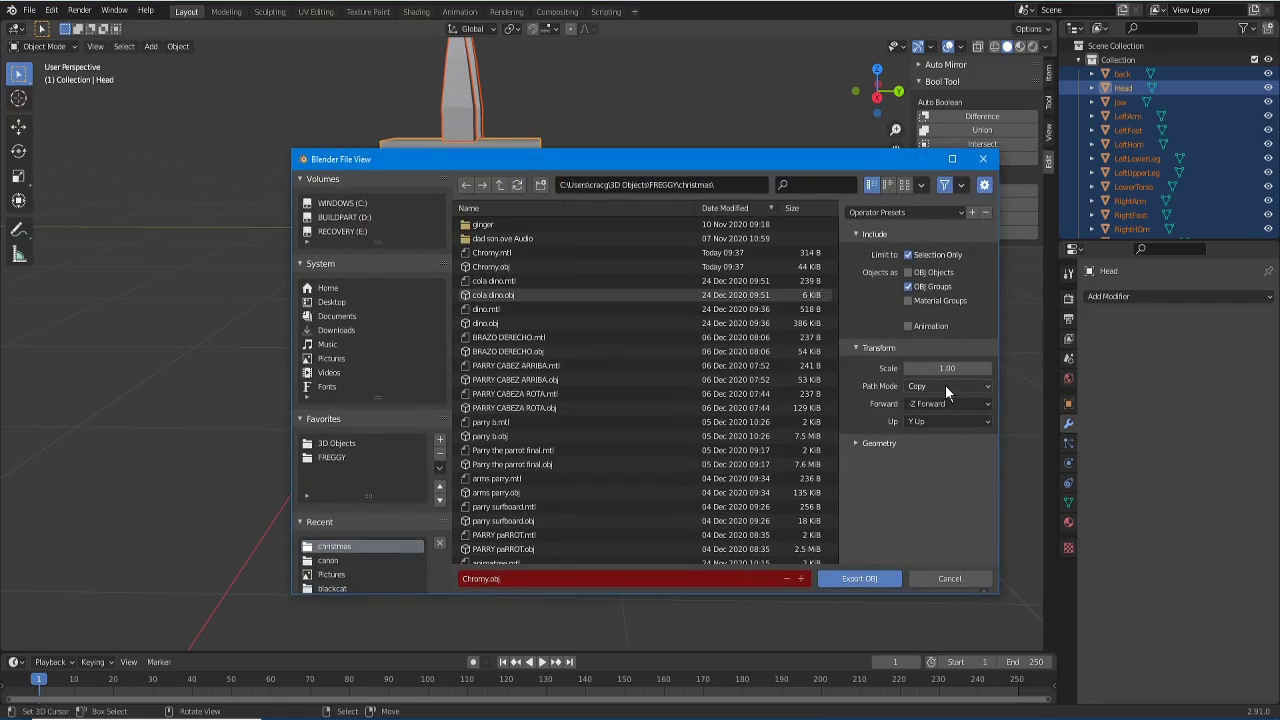
click(855, 577)
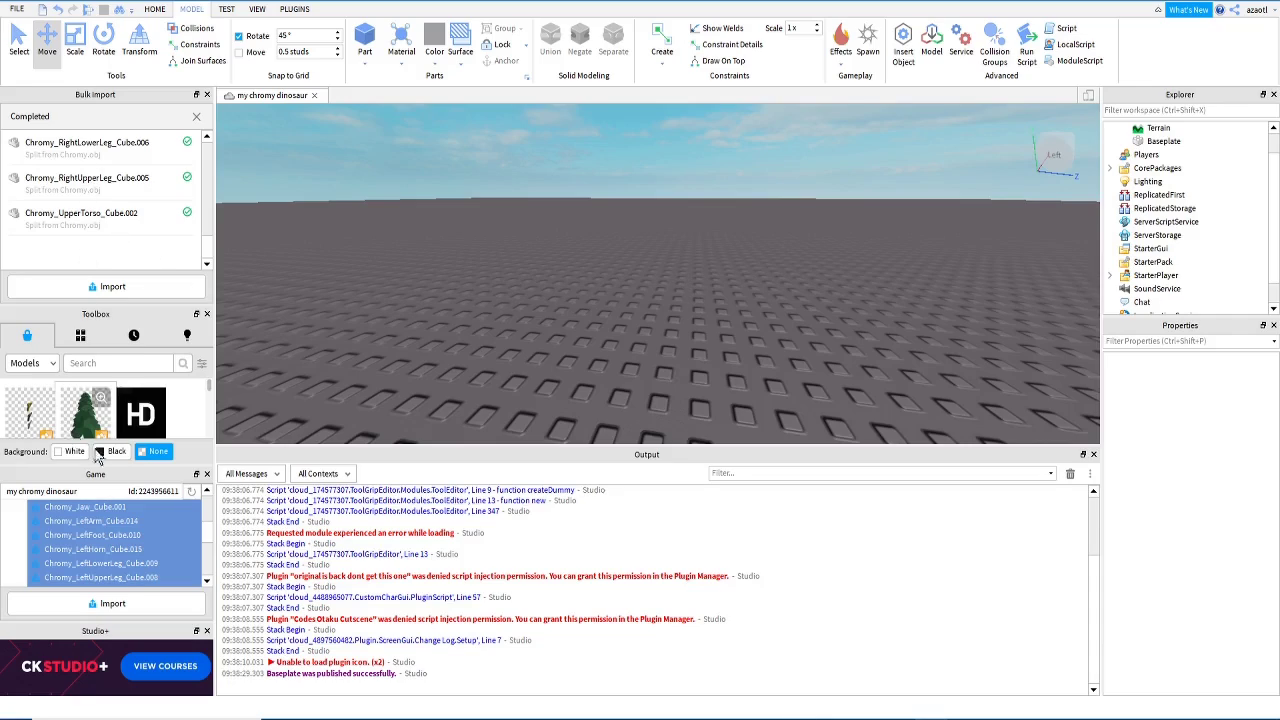
Step: Switch to Roblox Studio and remove all the previously imported Chromy meshes from the game's Meshes folder
scroll(128, 560, down, 3)
scroll(128, 560, up, 5)
scroll(128, 560, down, 5)
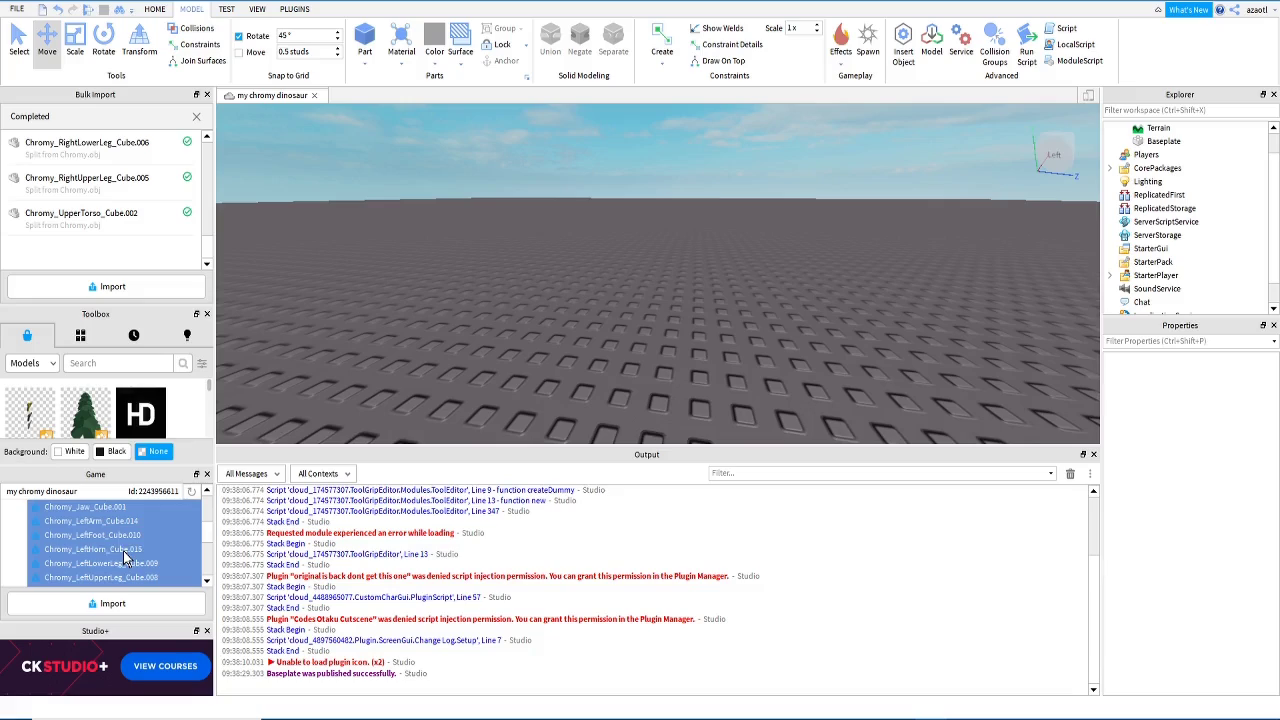
scroll(126, 563, up, 5)
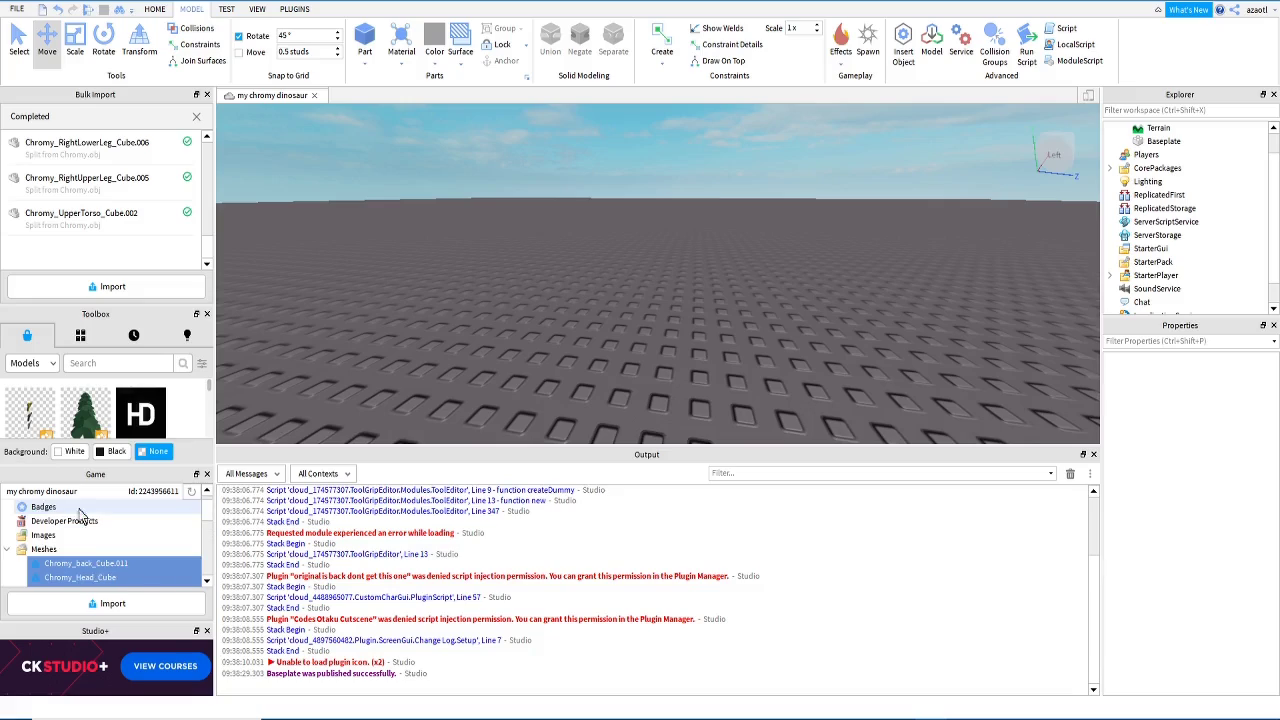
right_click(88, 565)
click(125, 569)
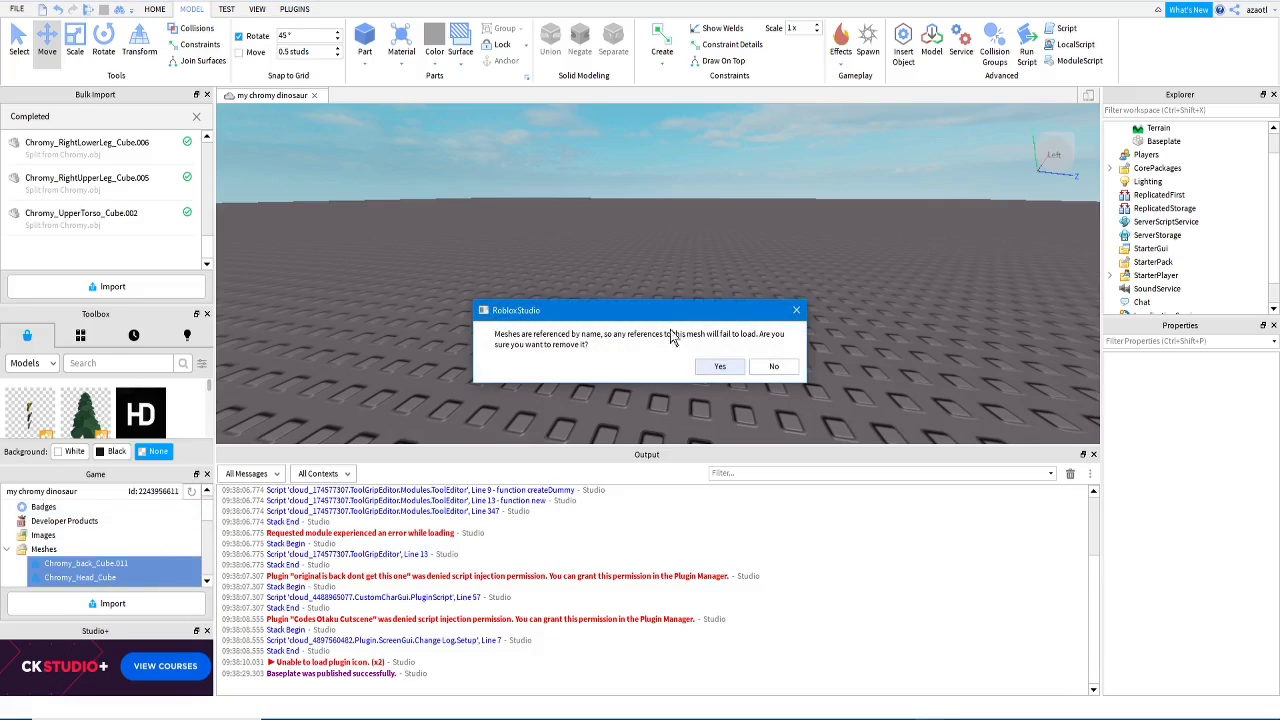
click(720, 367)
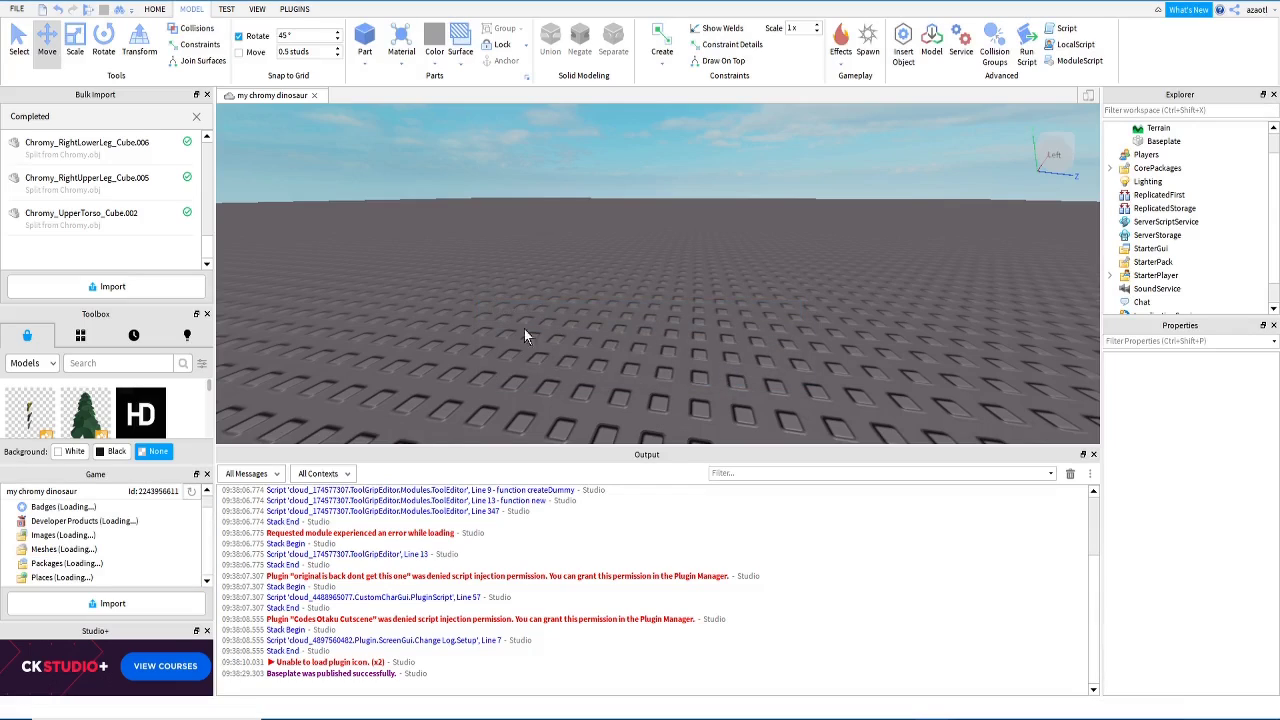
Step: Import Chromy.obj from the christmas folder into the game as separate meshes, with rescaling and inward-pointing normal reversal enabled
click(100, 605)
scroll(528, 241, down, 1)
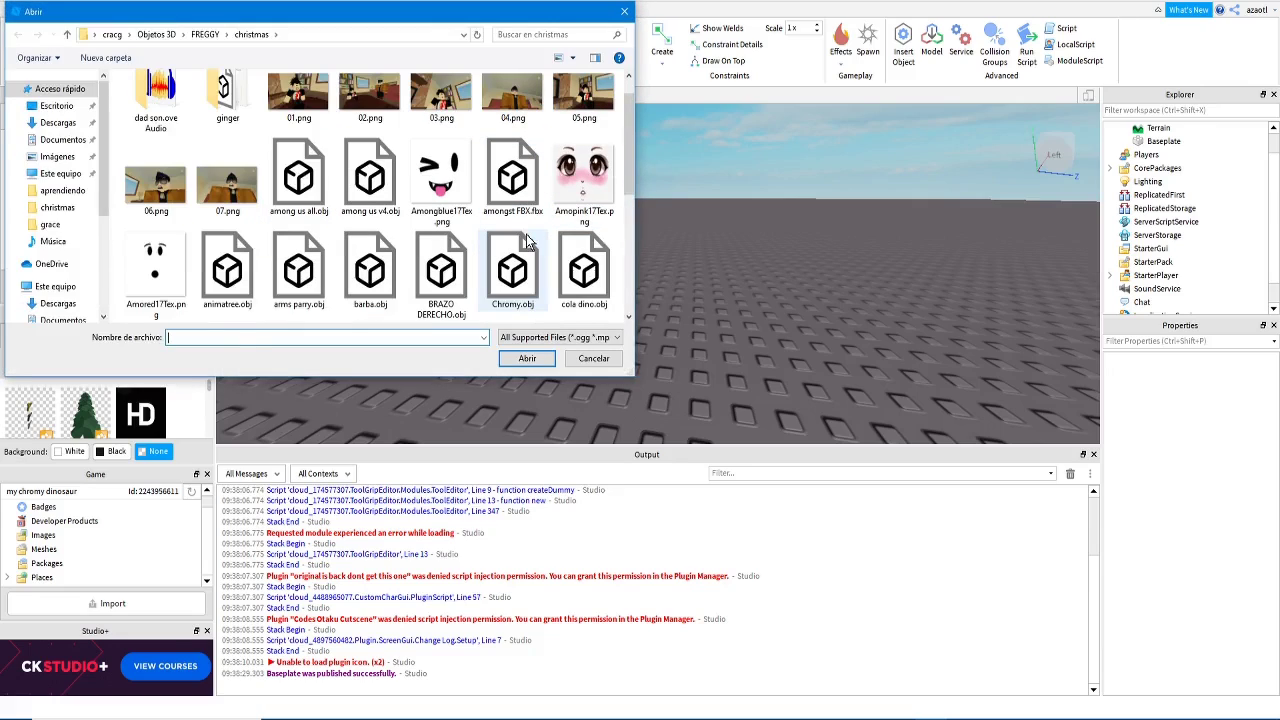
scroll(510, 261, down, 3)
click(512, 180)
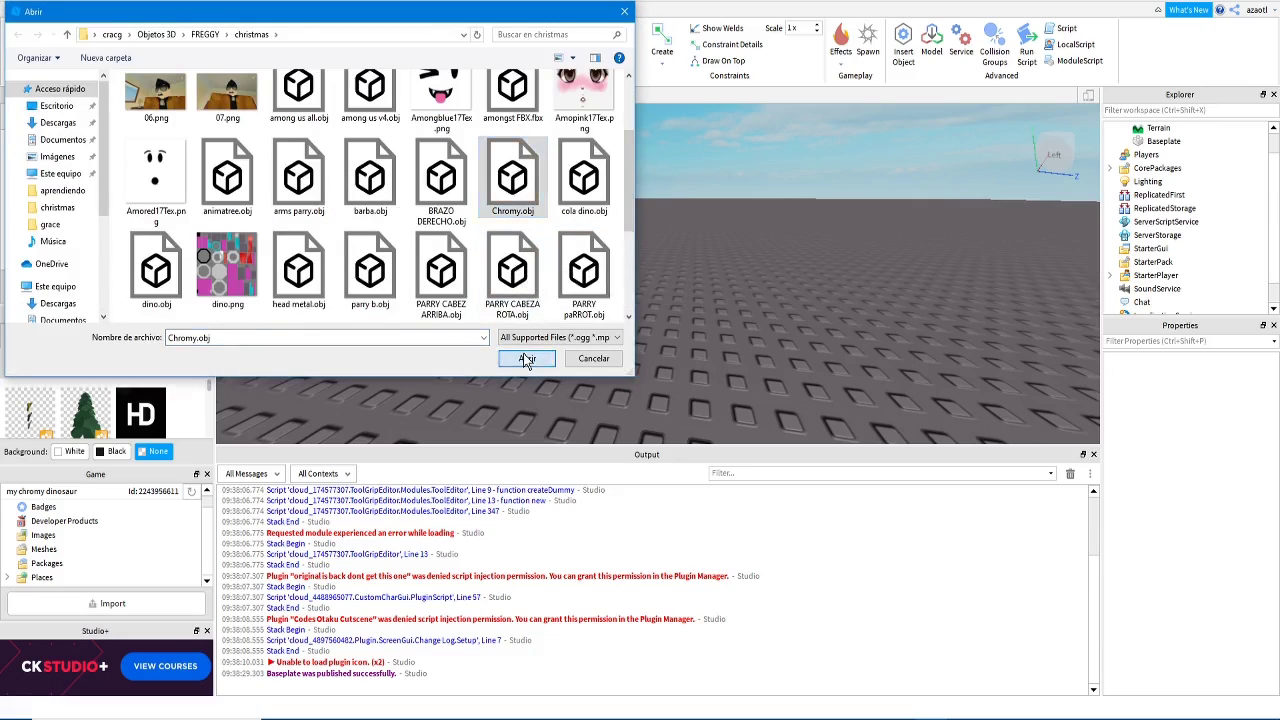
click(526, 359)
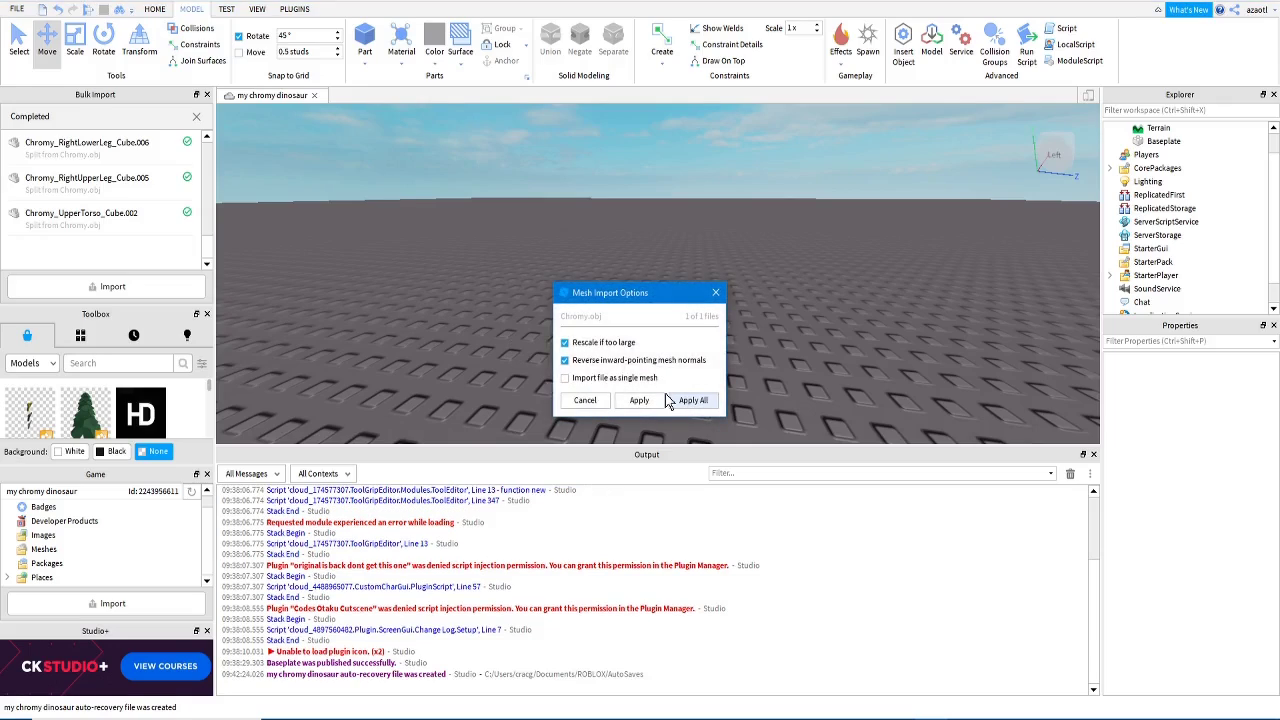
click(692, 401)
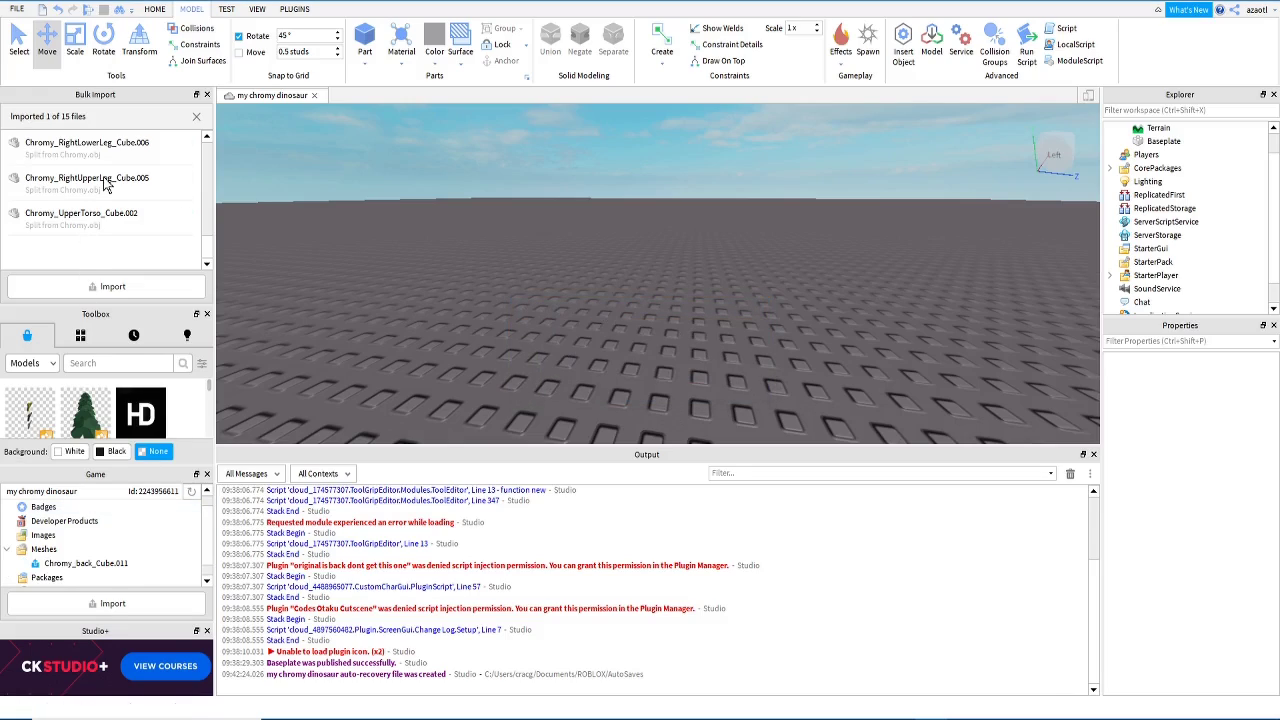
scroll(128, 204, up, 5)
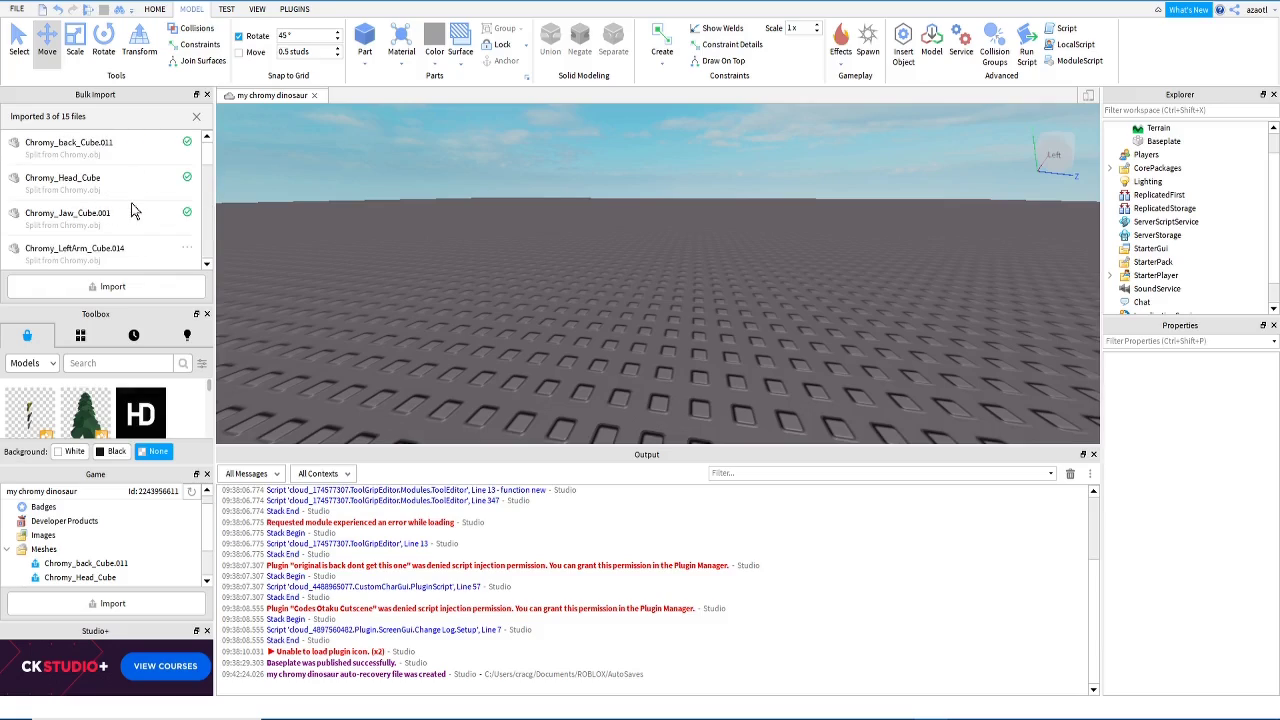
scroll(152, 226, down, 3)
scroll(152, 226, up, 2)
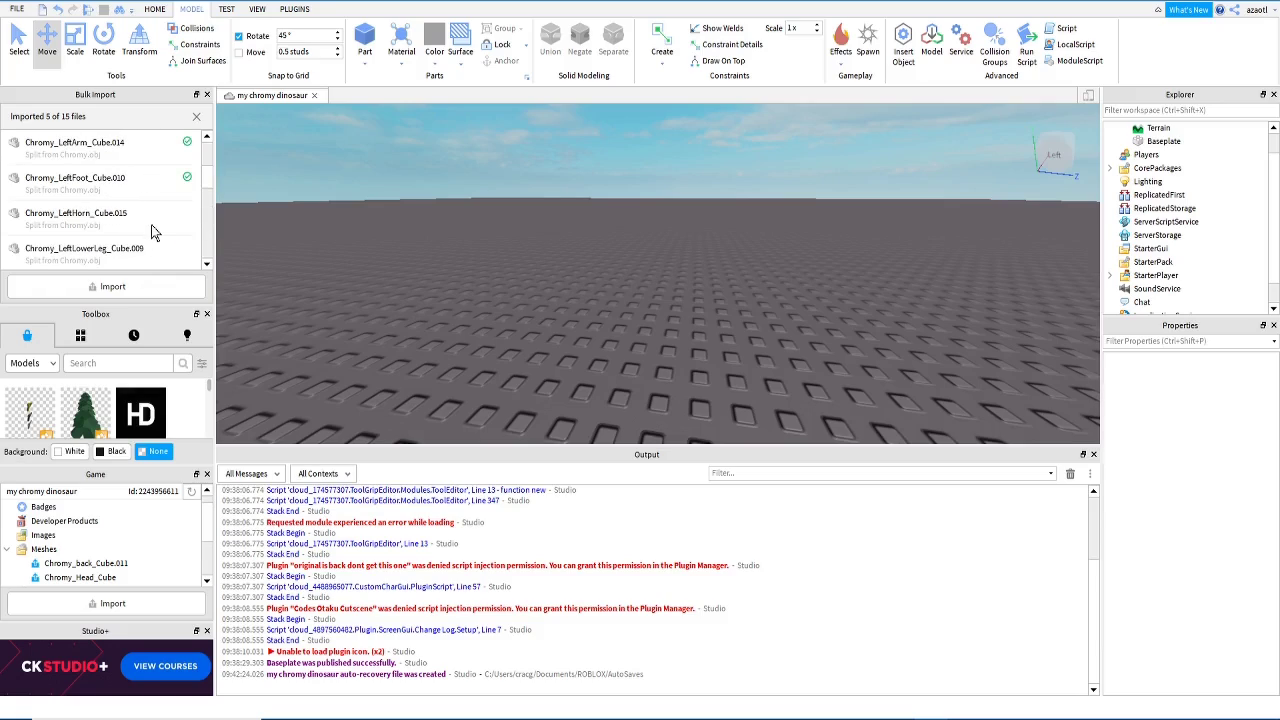
scroll(133, 212, down, 3)
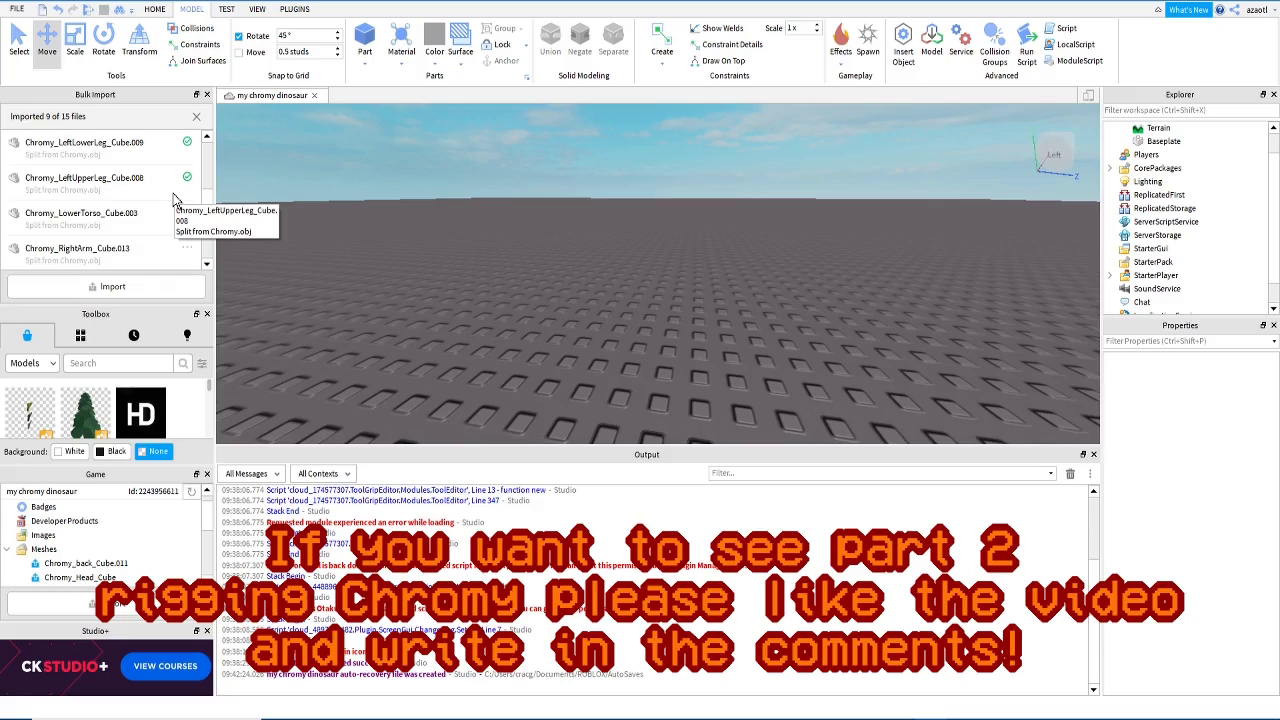
scroll(141, 241, down, 5)
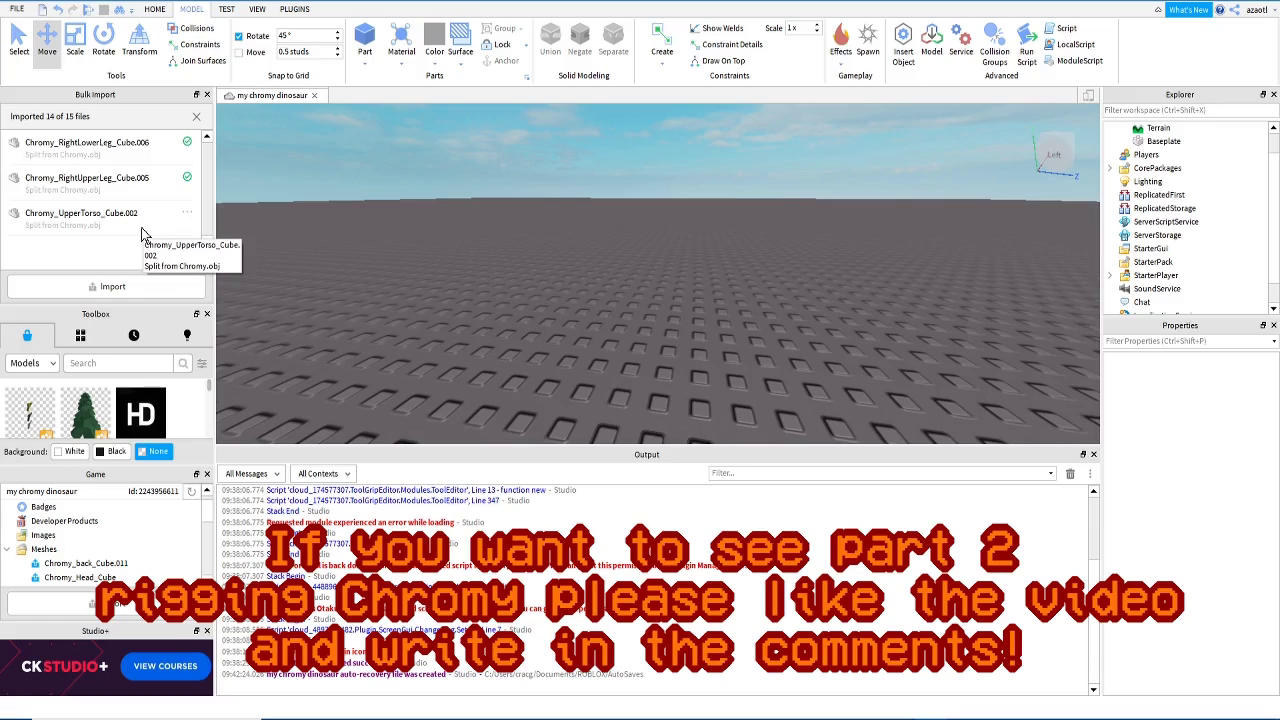
Step: Select all the imported Chromy meshes in the game's Meshes folder and insert them into the workspace with location
scroll(105, 528, down, 2)
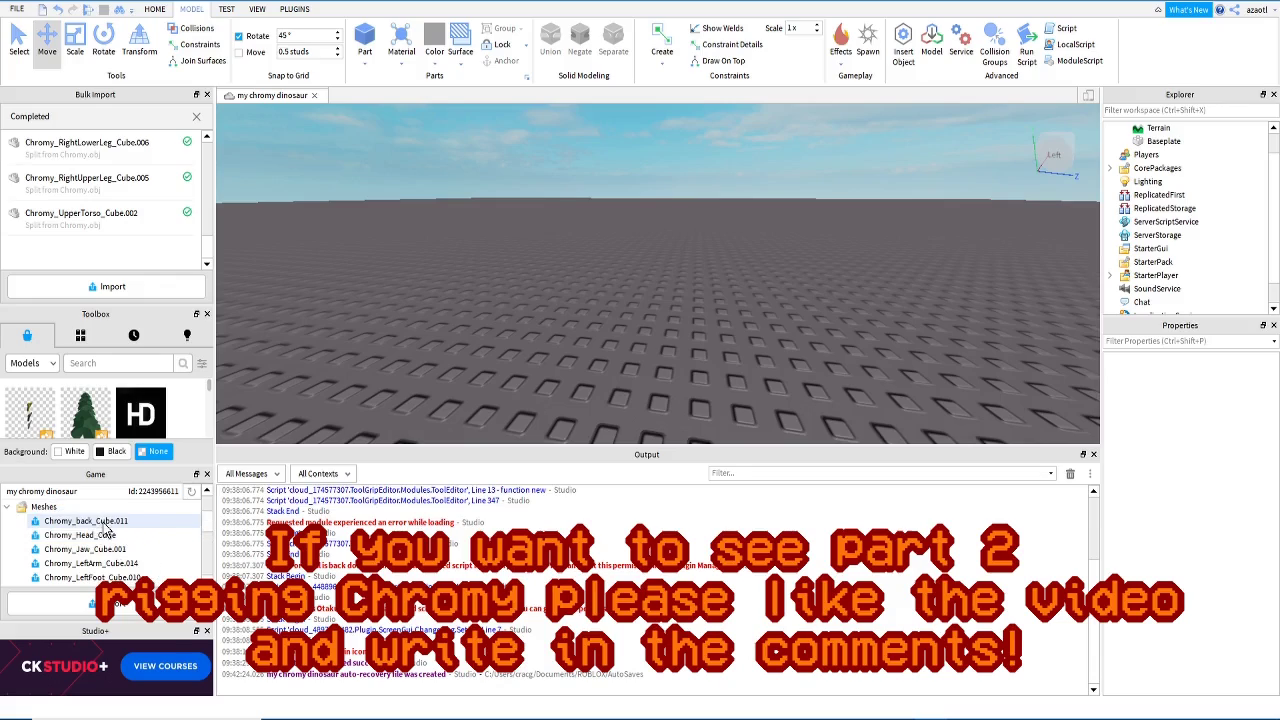
scroll(105, 528, down, 6)
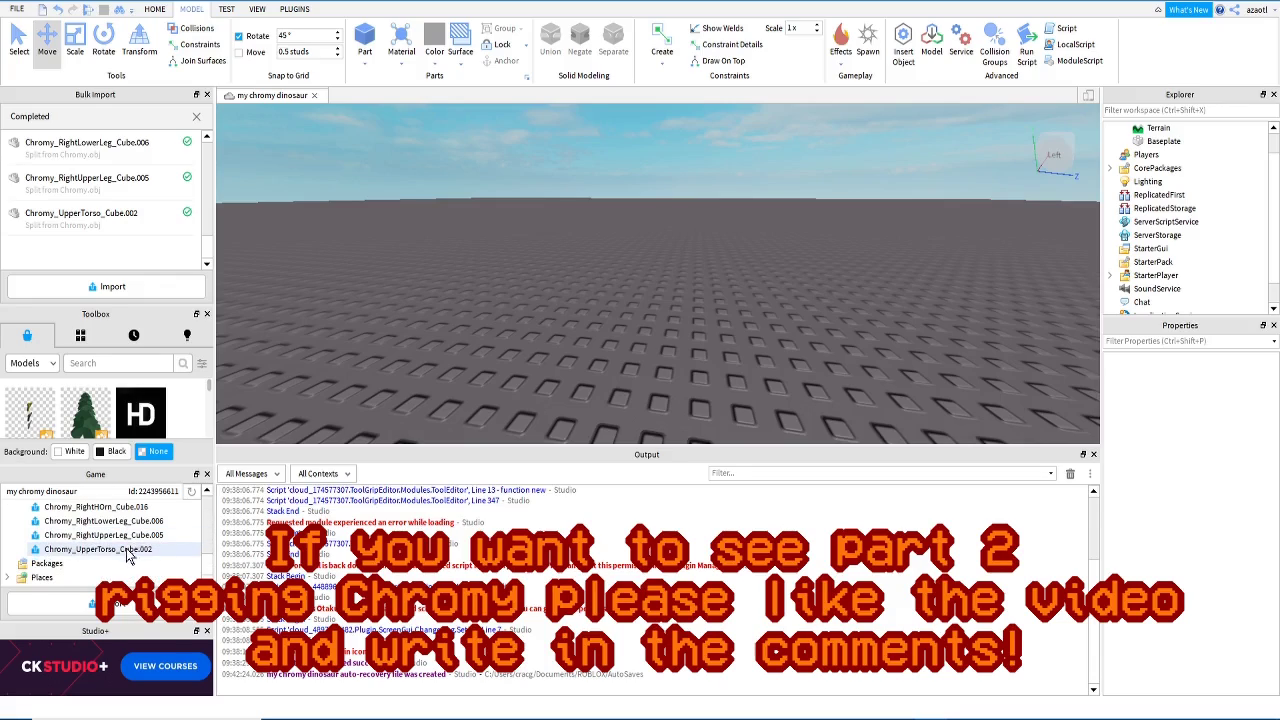
shift+click(128, 553)
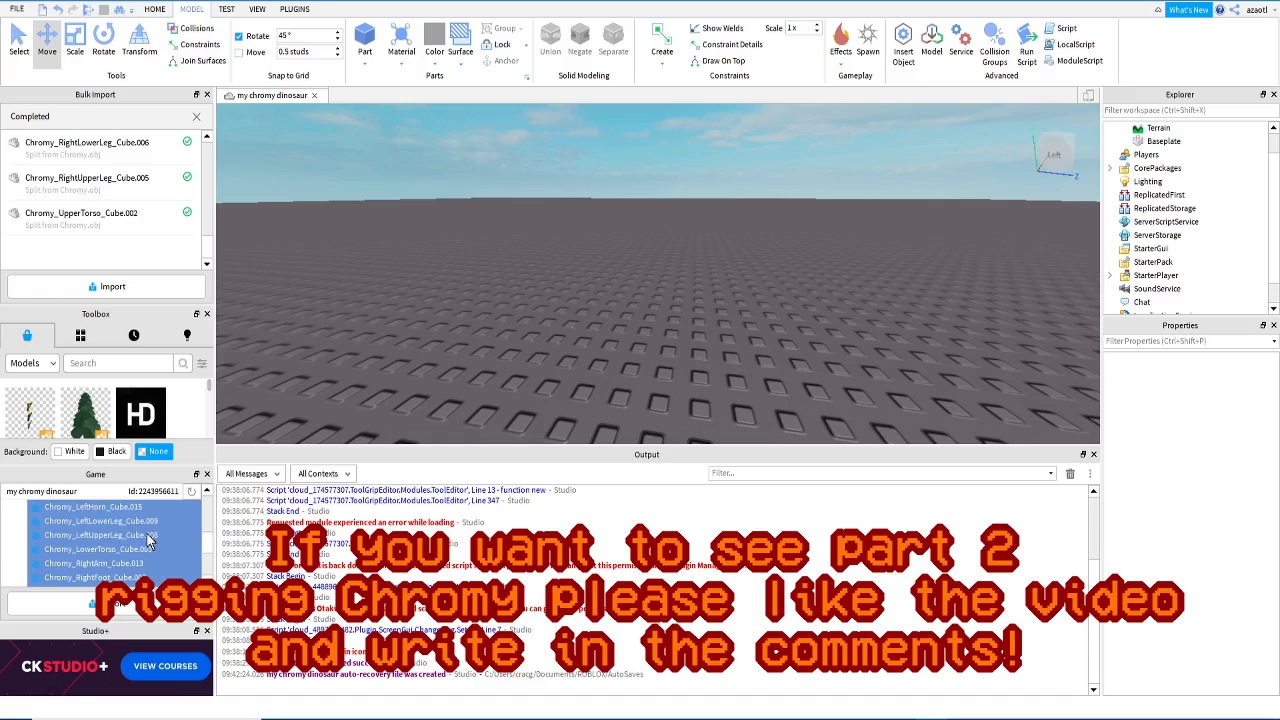
scroll(105, 548, up, 8)
scroll(86, 566, down, 7)
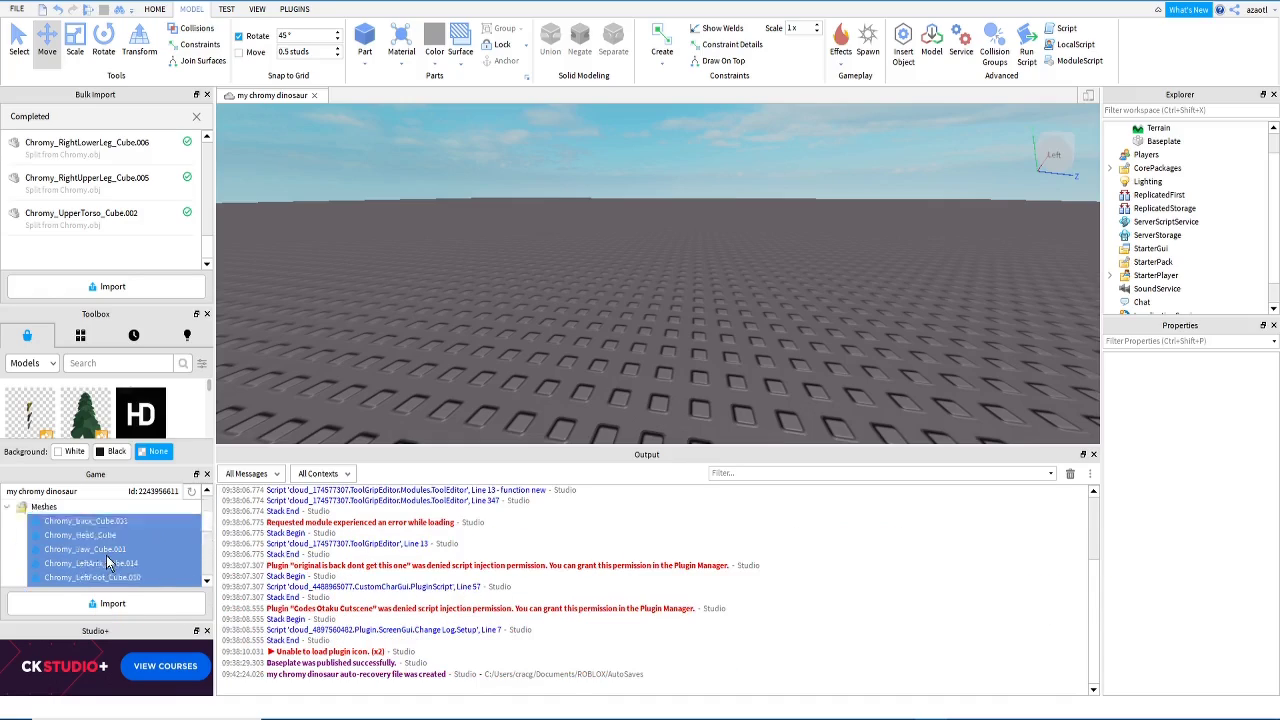
right_click(103, 533)
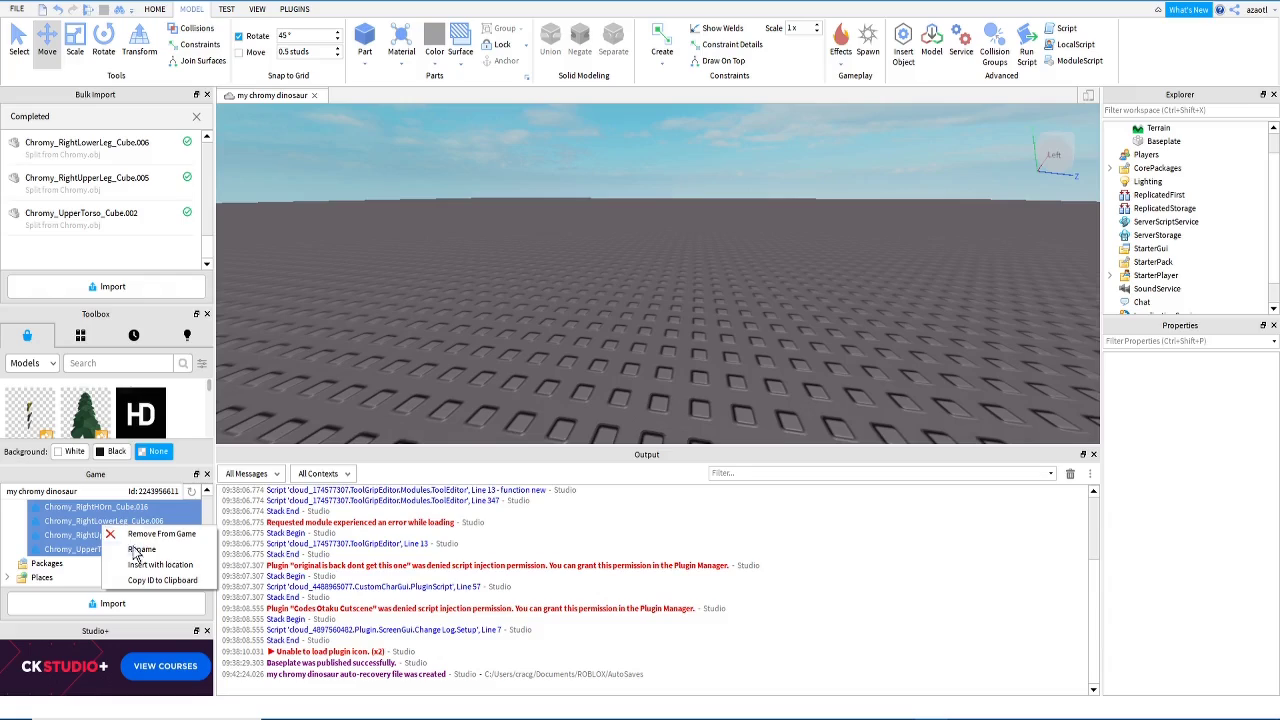
click(140, 564)
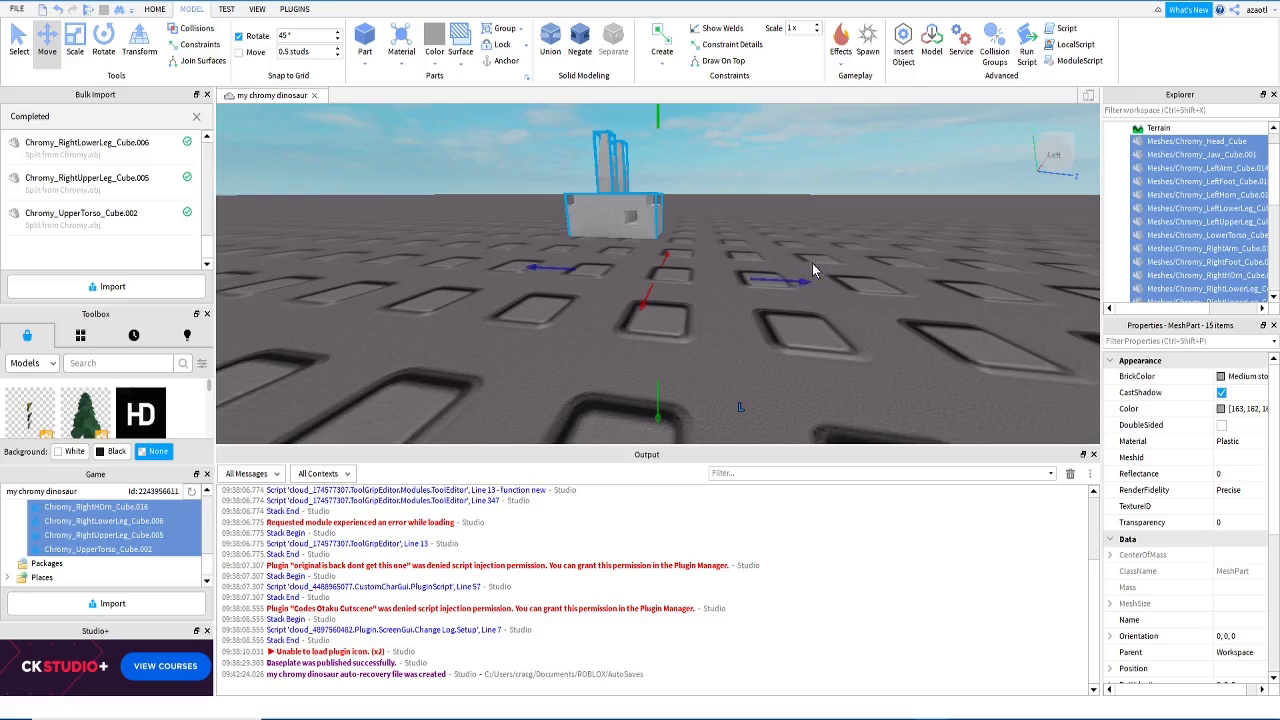
Step: Group the inserted dinosaur meshes into one model and rename it Chromy
scroll(812, 268, down, 5)
right_drag(812, 268, 812, 268)
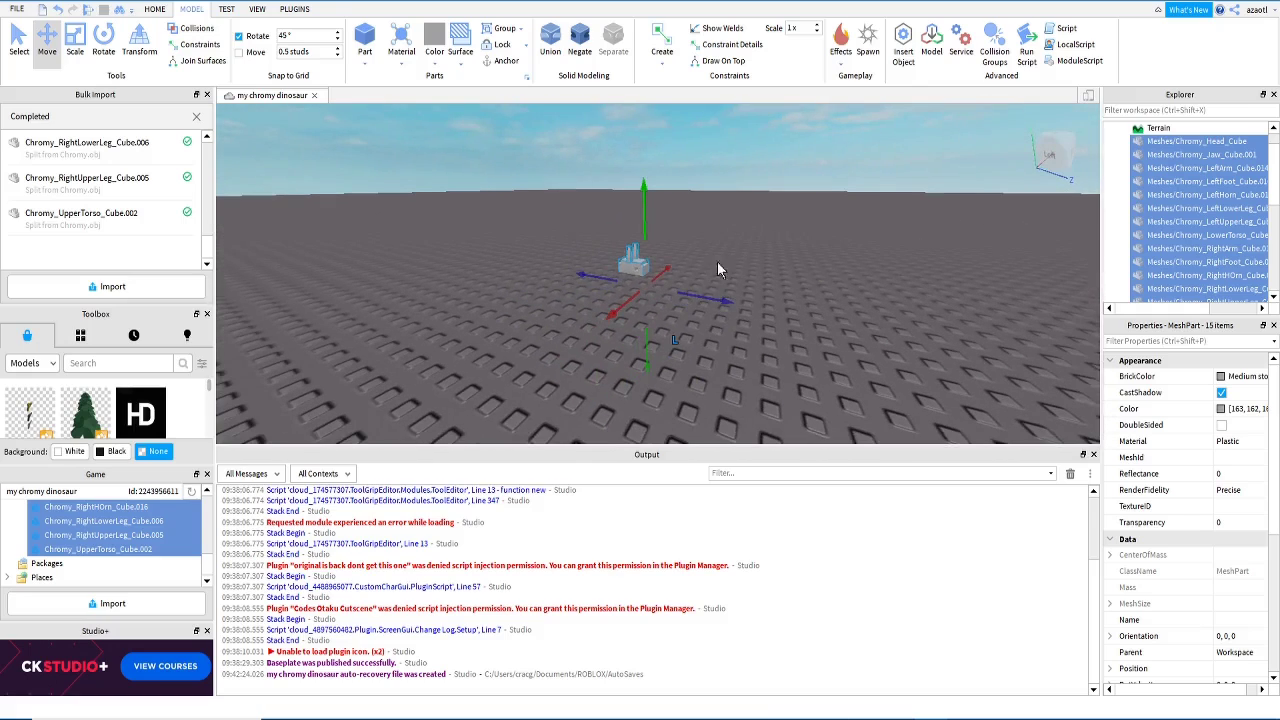
scroll(616, 252, up, 8)
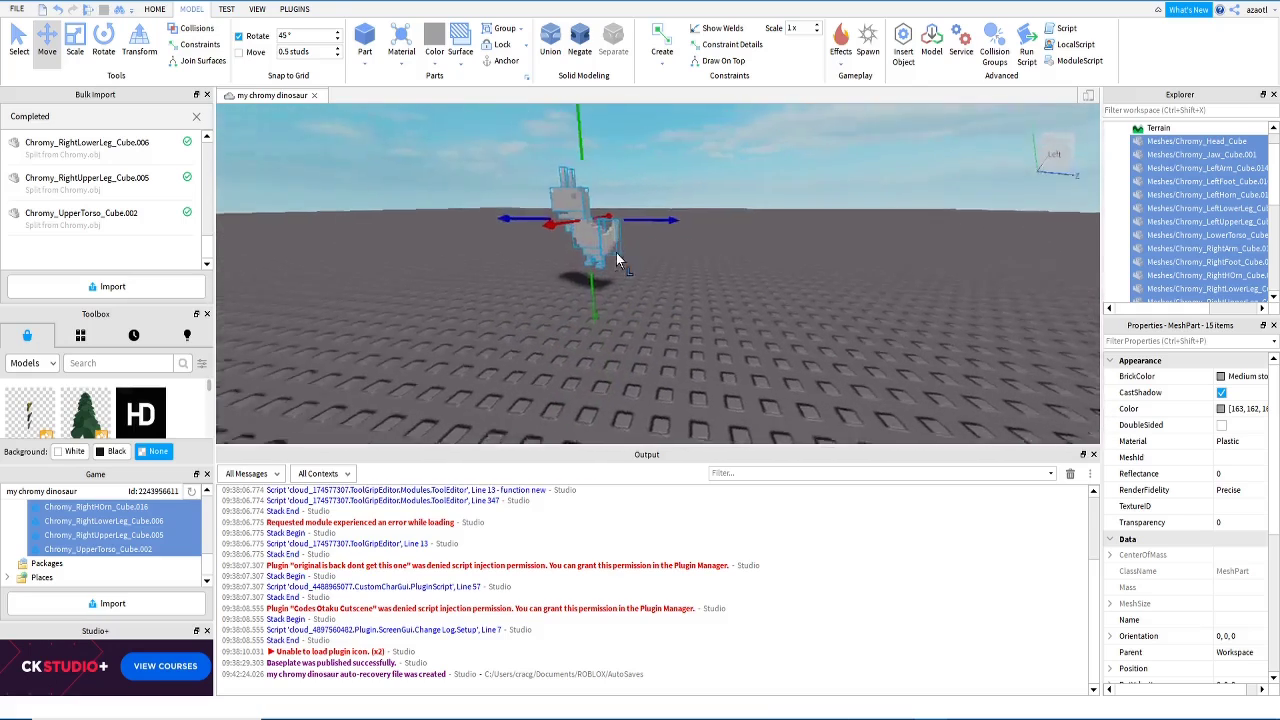
key(a)
right_drag(615, 251, 609, 247)
key(w)
key(e)
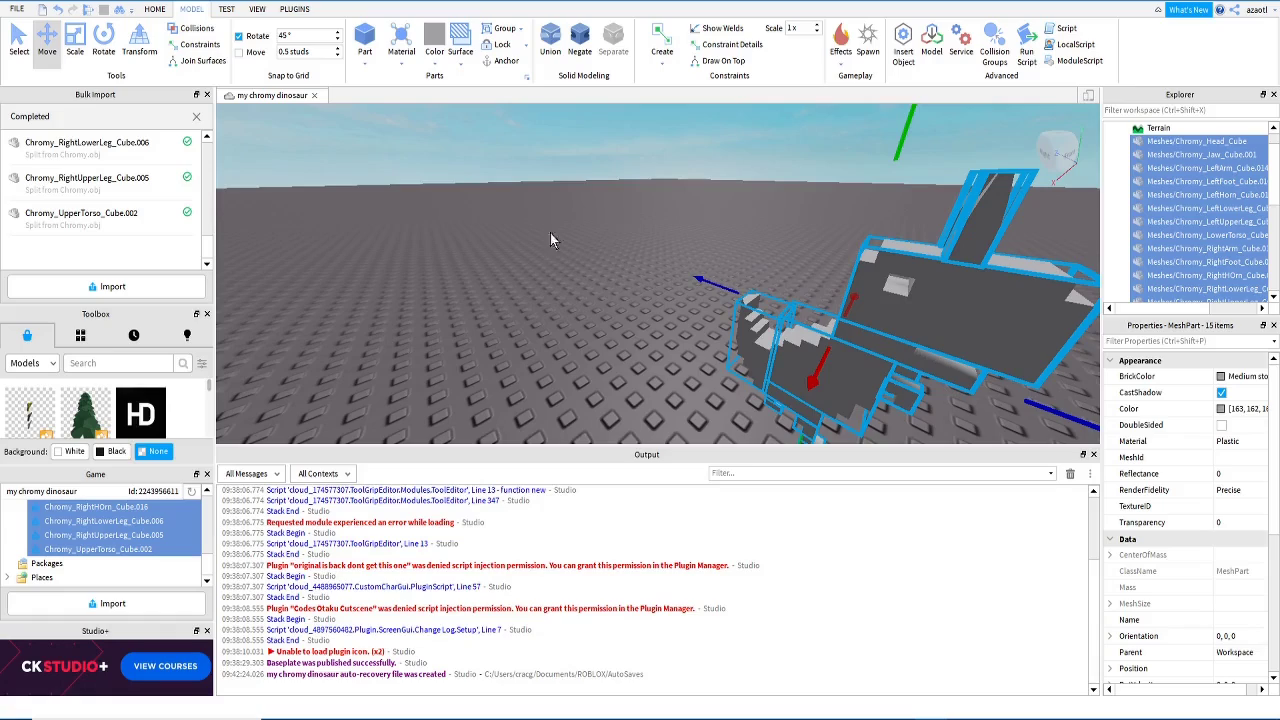
click(502, 28)
double_click(1163, 147)
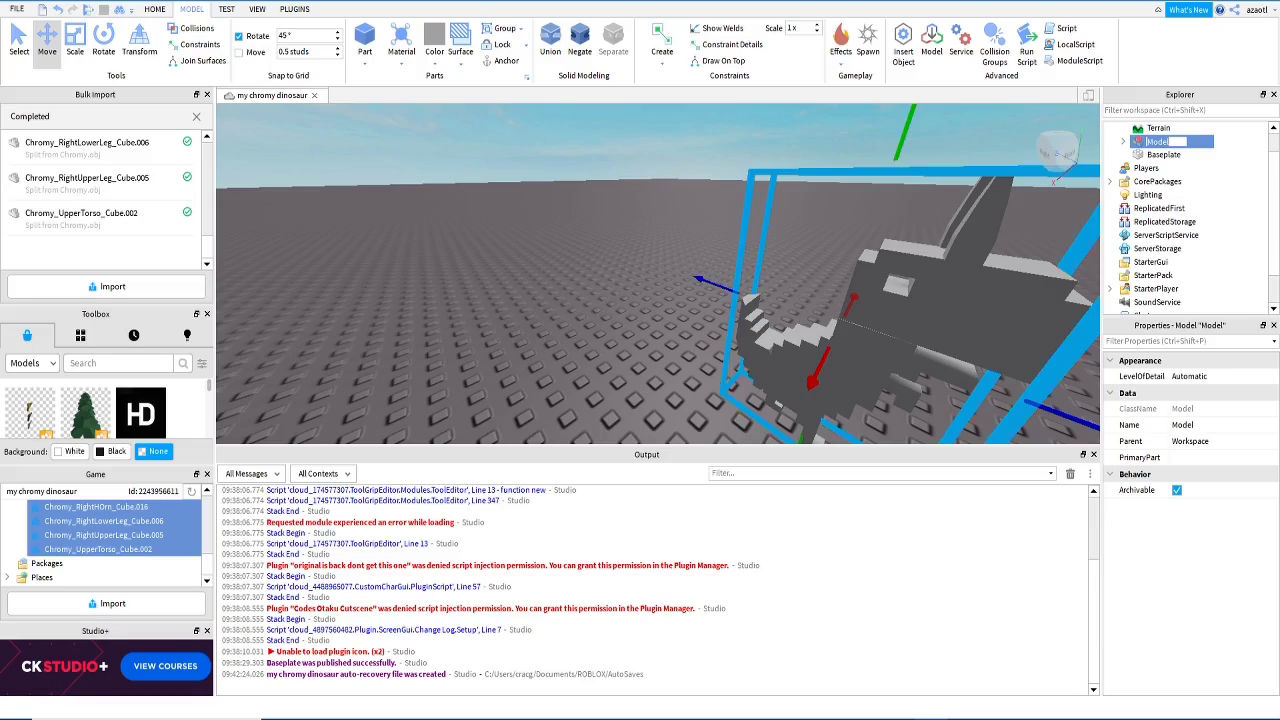
text(Chromy)
key(Return)
Step: Insert a Humanoid object into the Chromy model
click(1183, 142)
click(1152, 204)
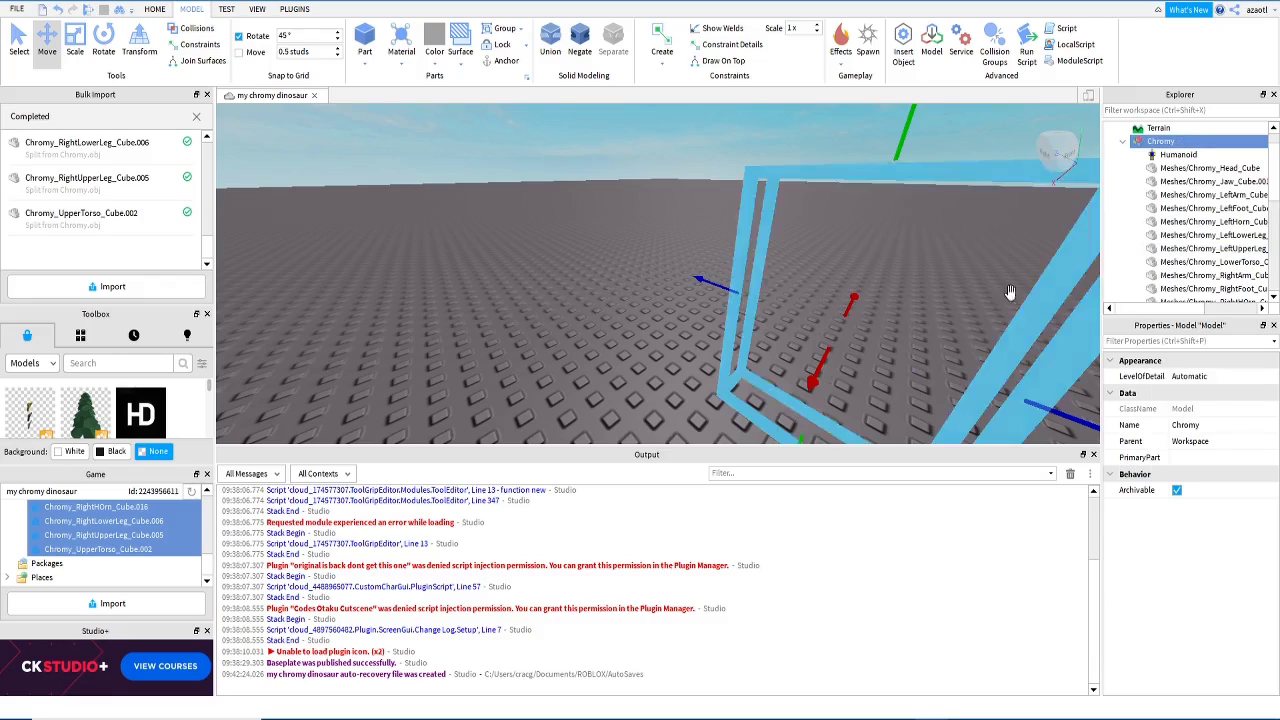
scroll(942, 320, down, 3)
right_drag(942, 320, 942, 318)
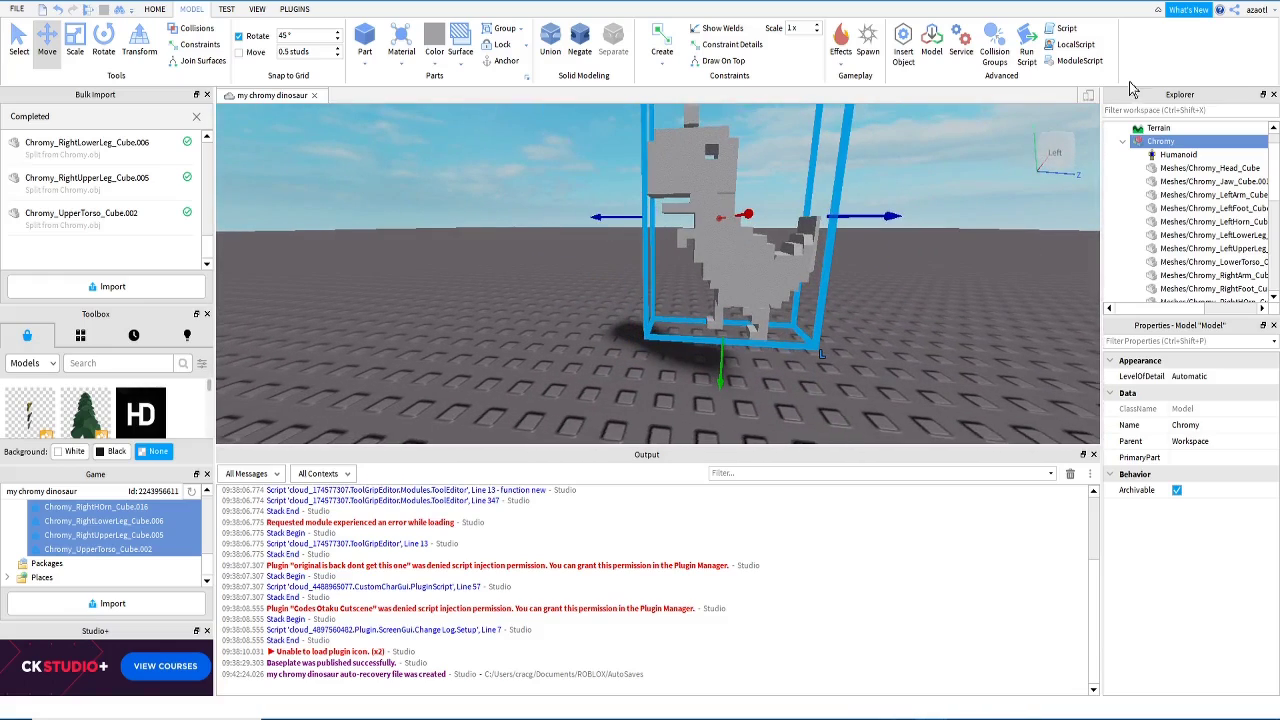
Step: Add a Part object inside the Chromy model
click(1184, 142)
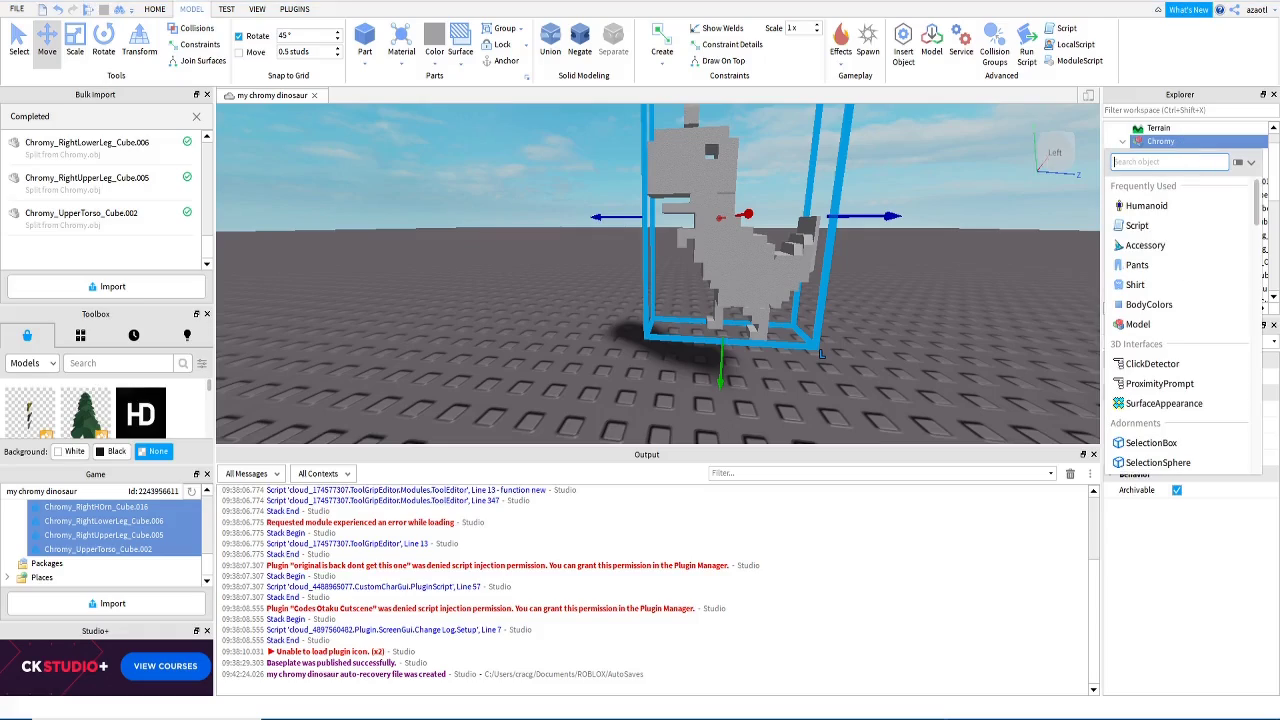
text(part)
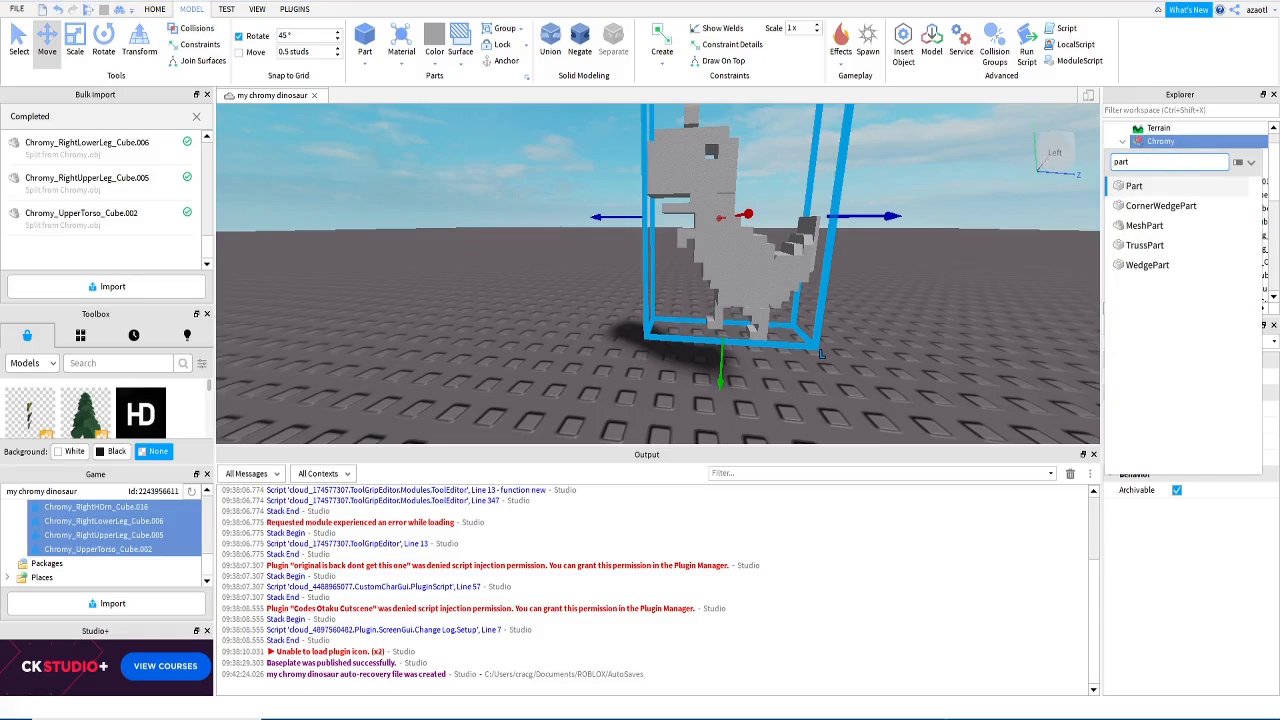
click(1160, 185)
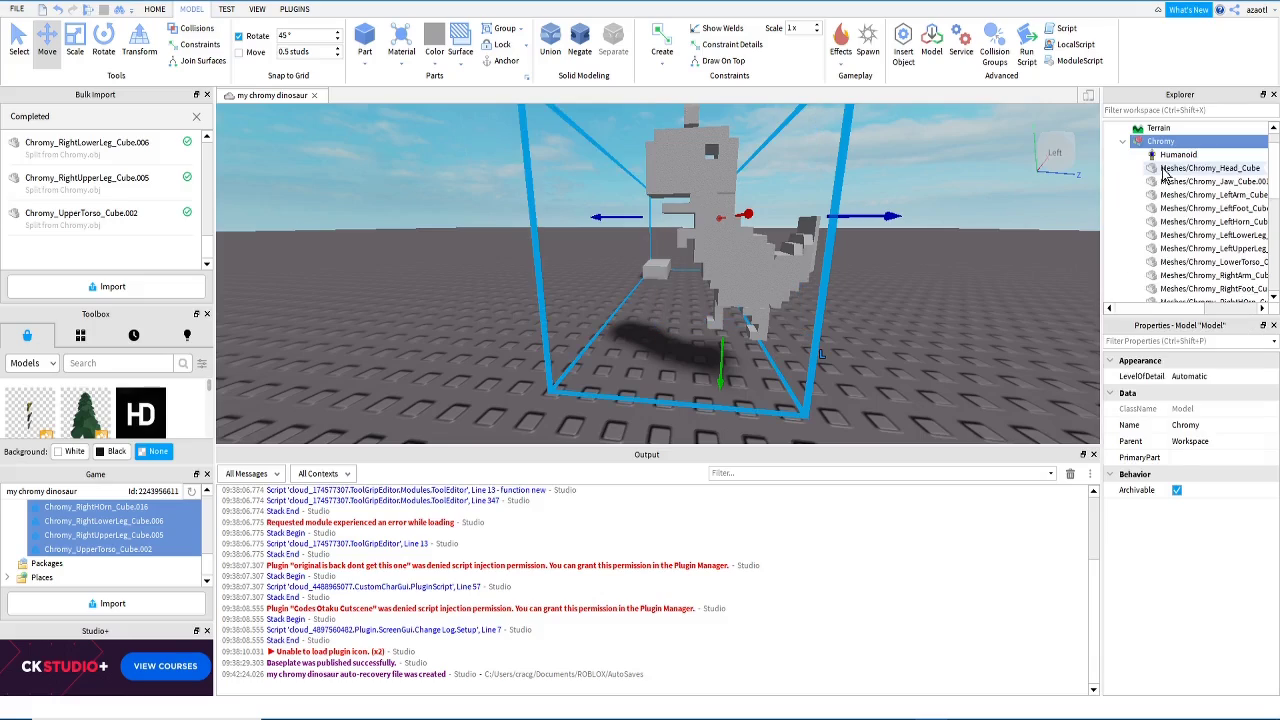
Step: Scale the Chromy model's new Part lengthwise and widthwise into a broad flat slab in front of the dinosaur
scroll(1165, 178, down, 2)
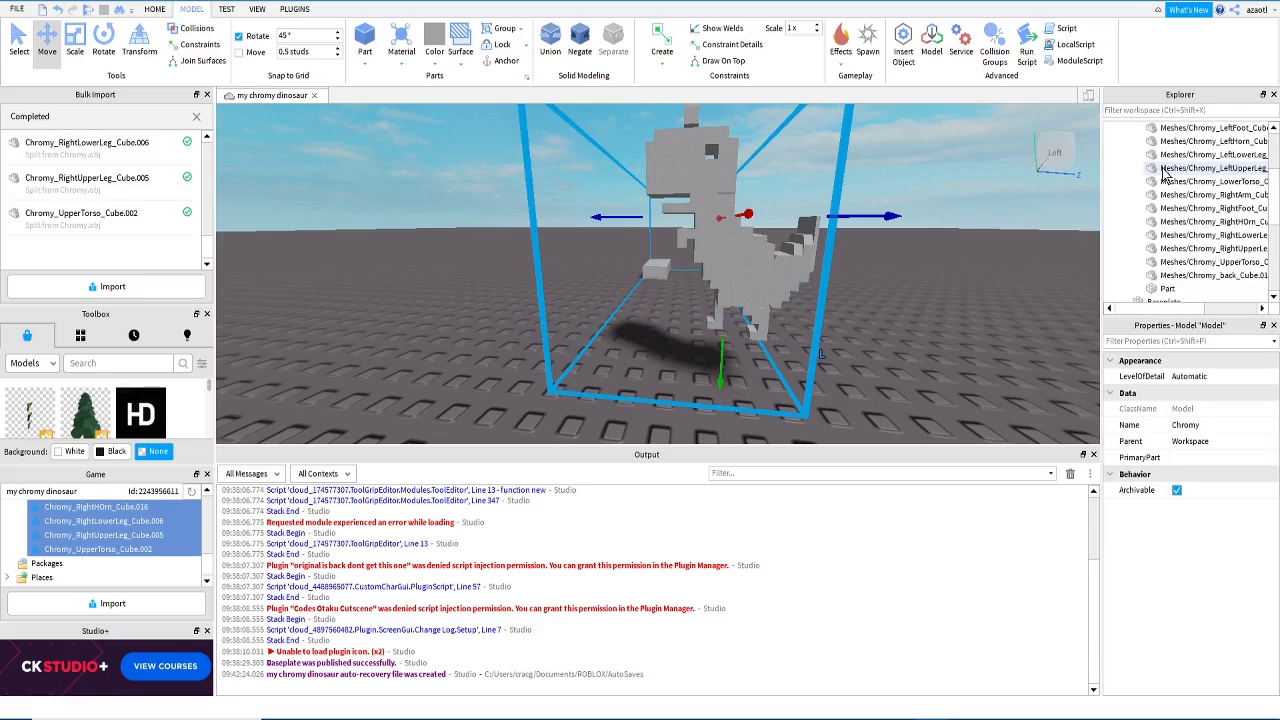
click(1167, 290)
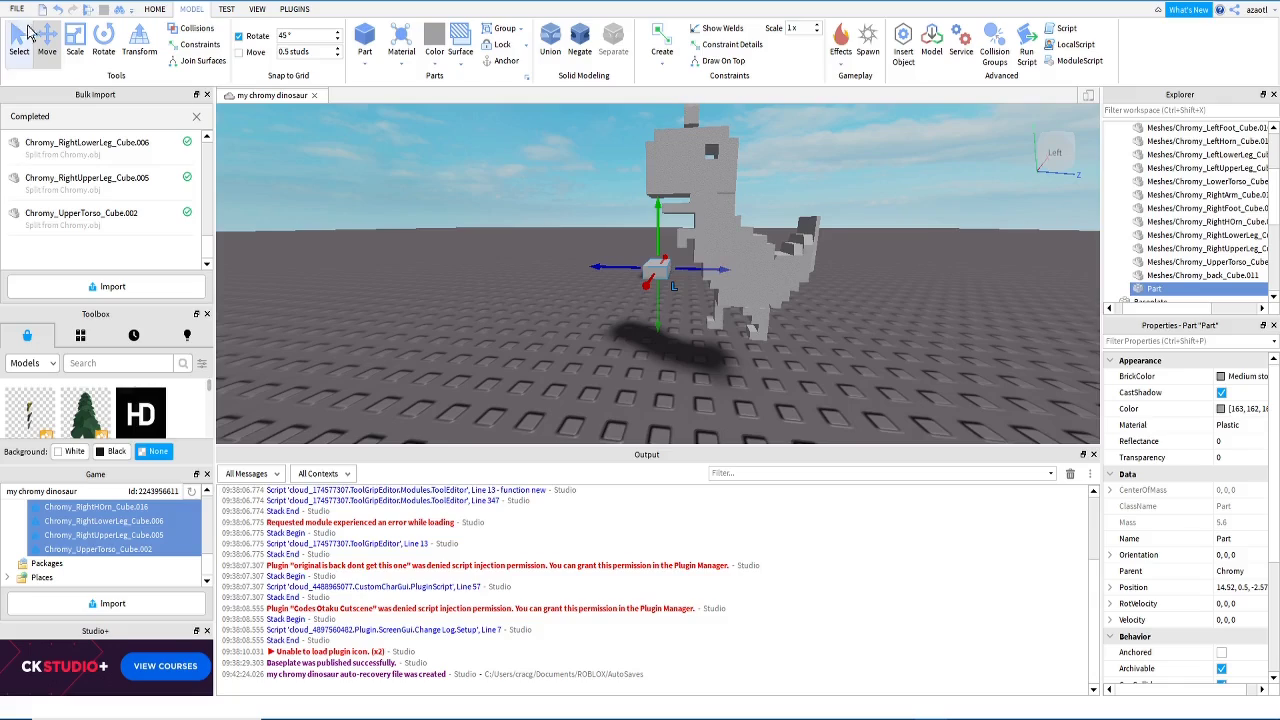
click(78, 40)
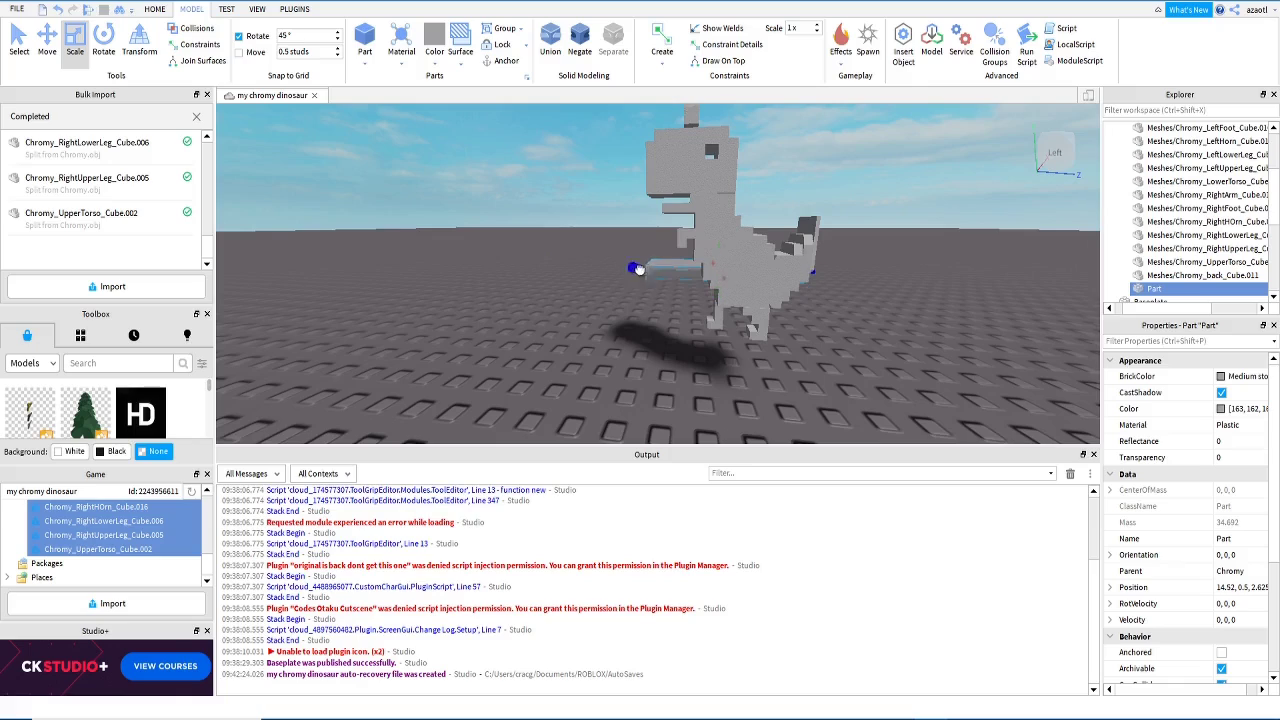
right_drag(675, 269, 683, 278)
scroll(683, 278, up, 2)
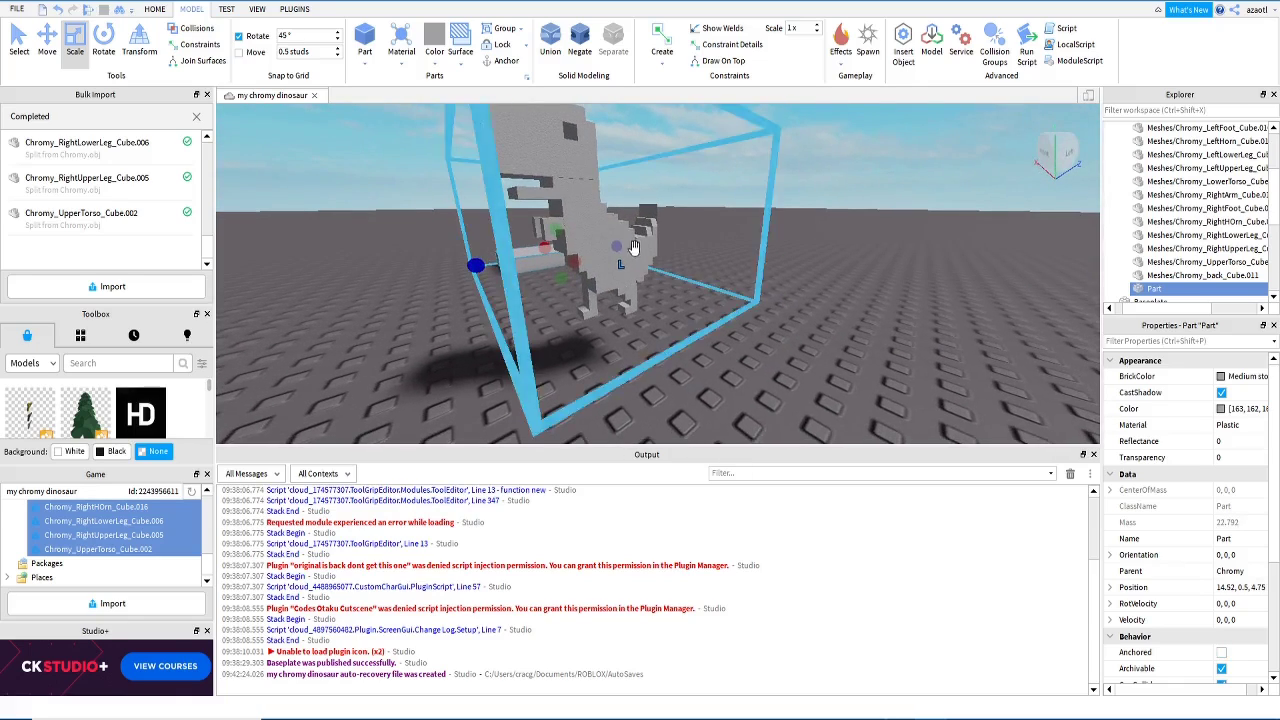
mouse_move(617, 249)
mouse_down()
mouse_move(629, 252)
mouse_move(615, 249)
mouse_up()
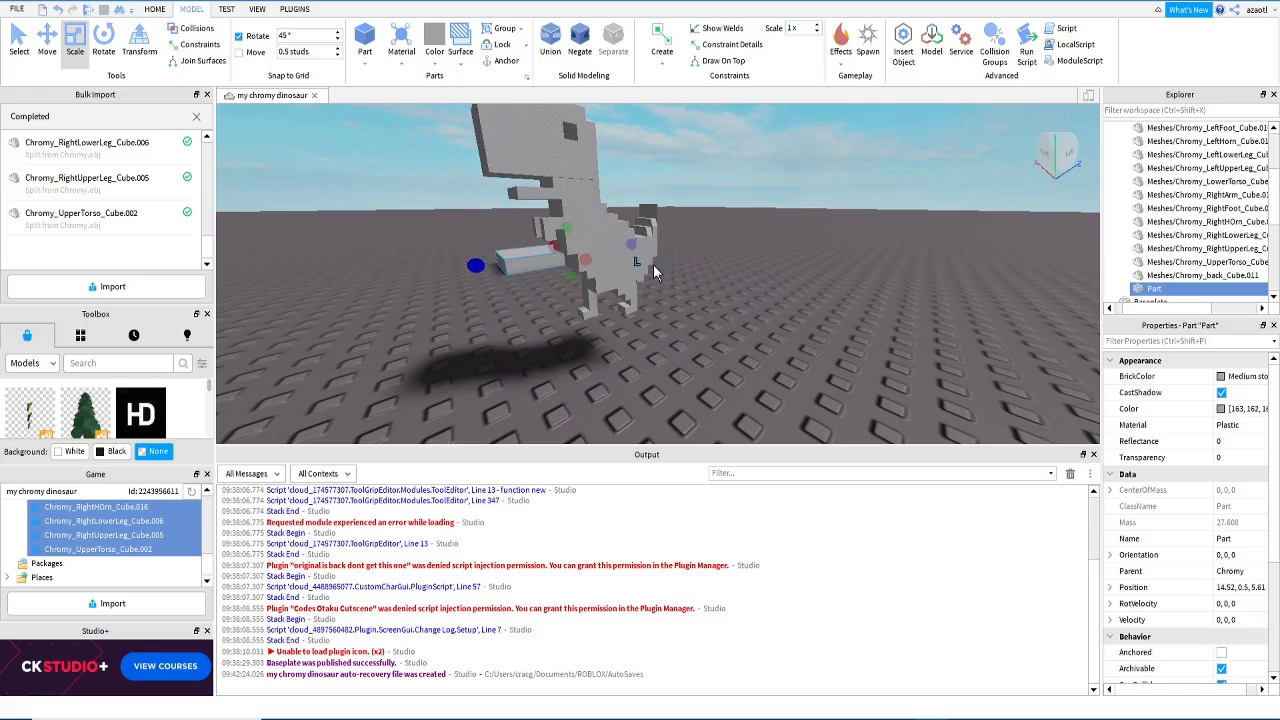
scroll(588, 278, up, 1)
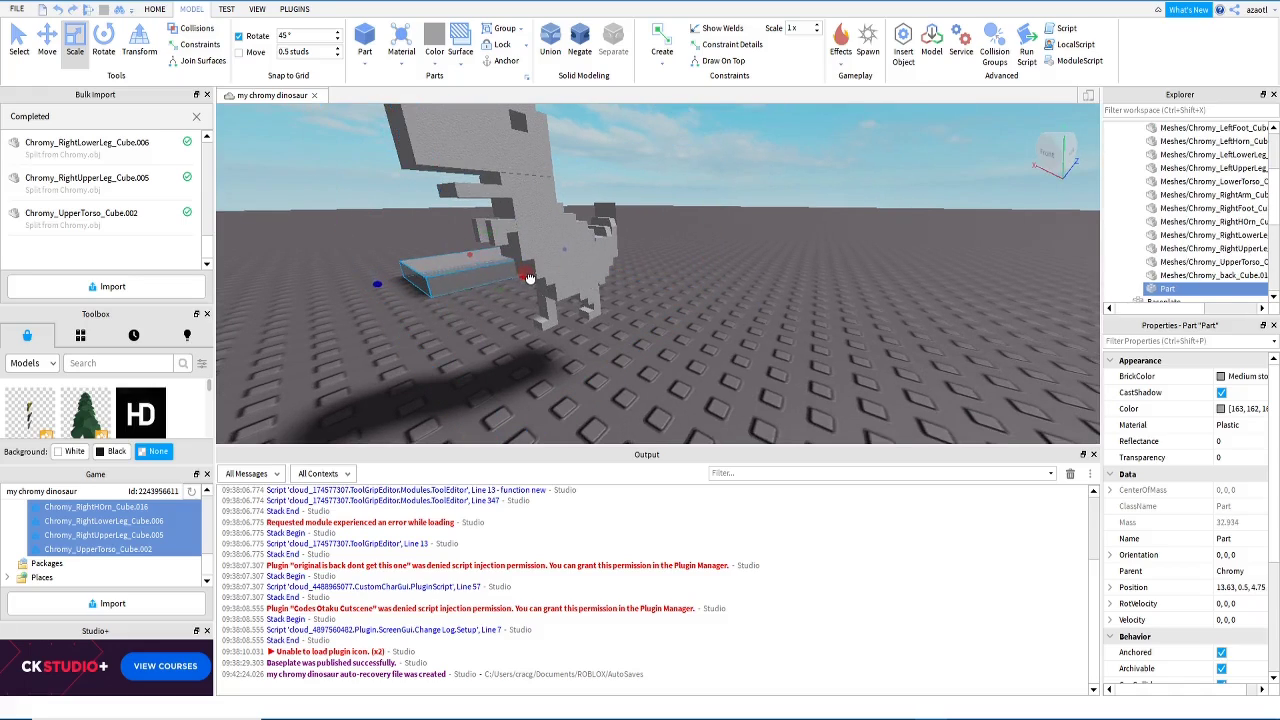
drag(554, 290, 593, 316)
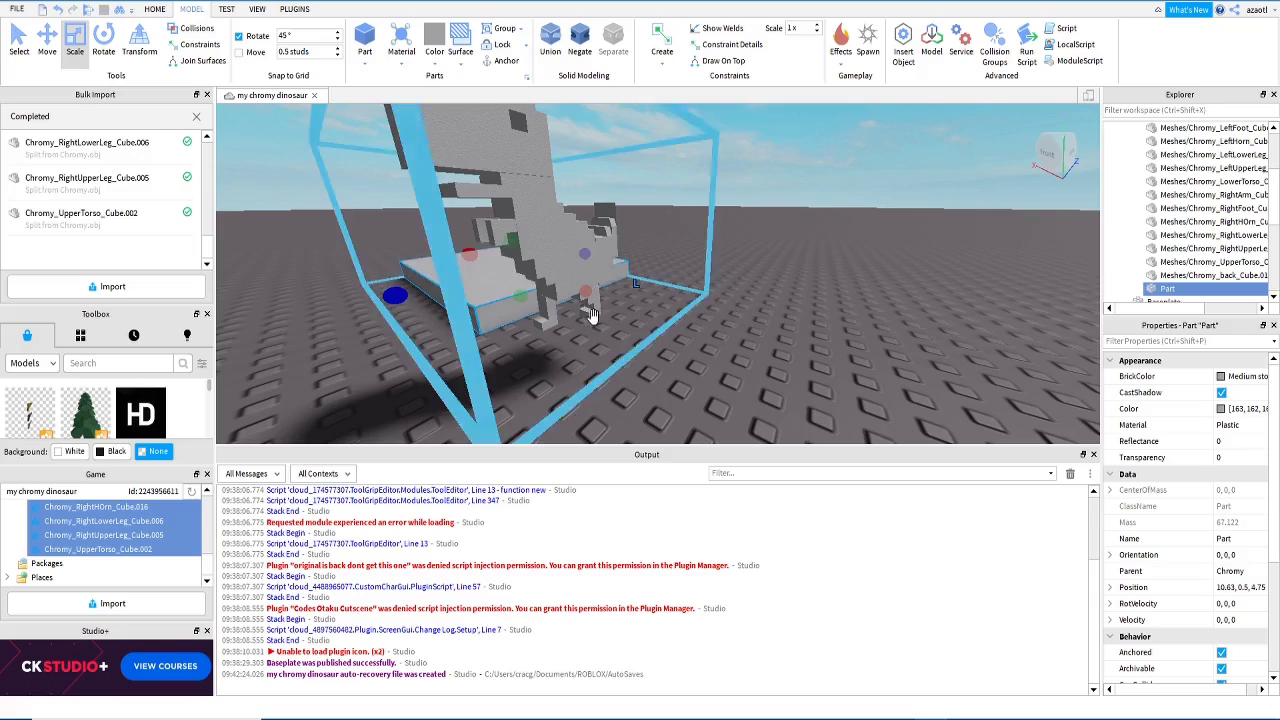
right_drag(593, 316, 590, 319)
scroll(590, 319, down, 3)
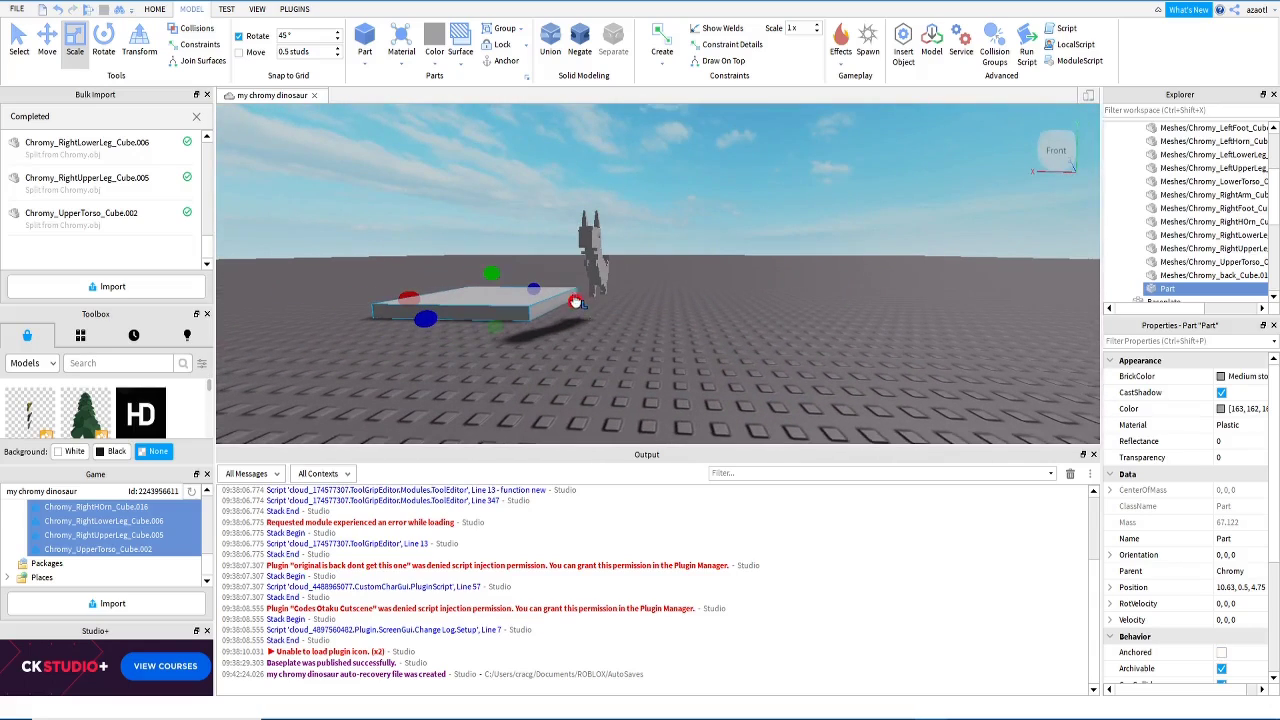
Step: Stretch the Part sideways across the dinosaur's body, pull in its far side and raise its height into a tall block
drag(574, 301, 688, 303)
drag(408, 297, 546, 314)
drag(616, 279, 609, 239)
scroll(655, 275, up, 3)
right_drag(655, 275, 655, 280)
scroll(659, 279, down, 2)
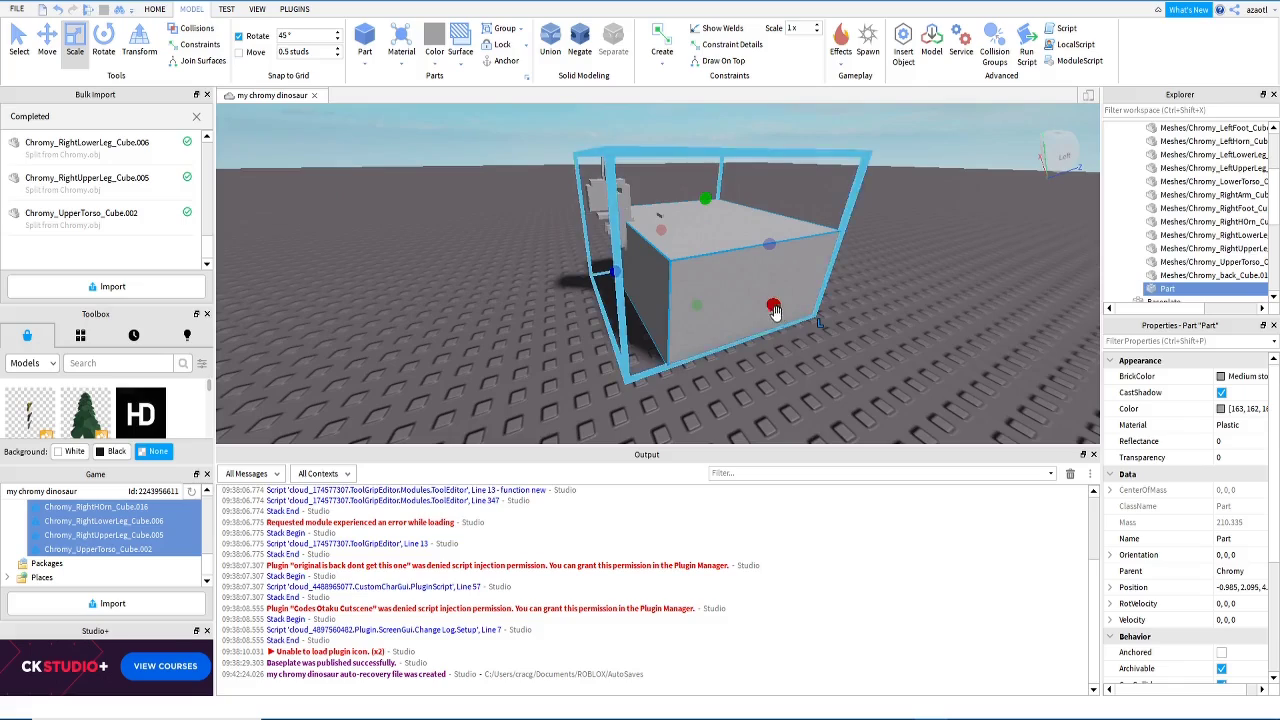
Step: Shrink the Part's width and length around the dinosaur's body and raise its underside off the ground
drag(773, 310, 703, 244)
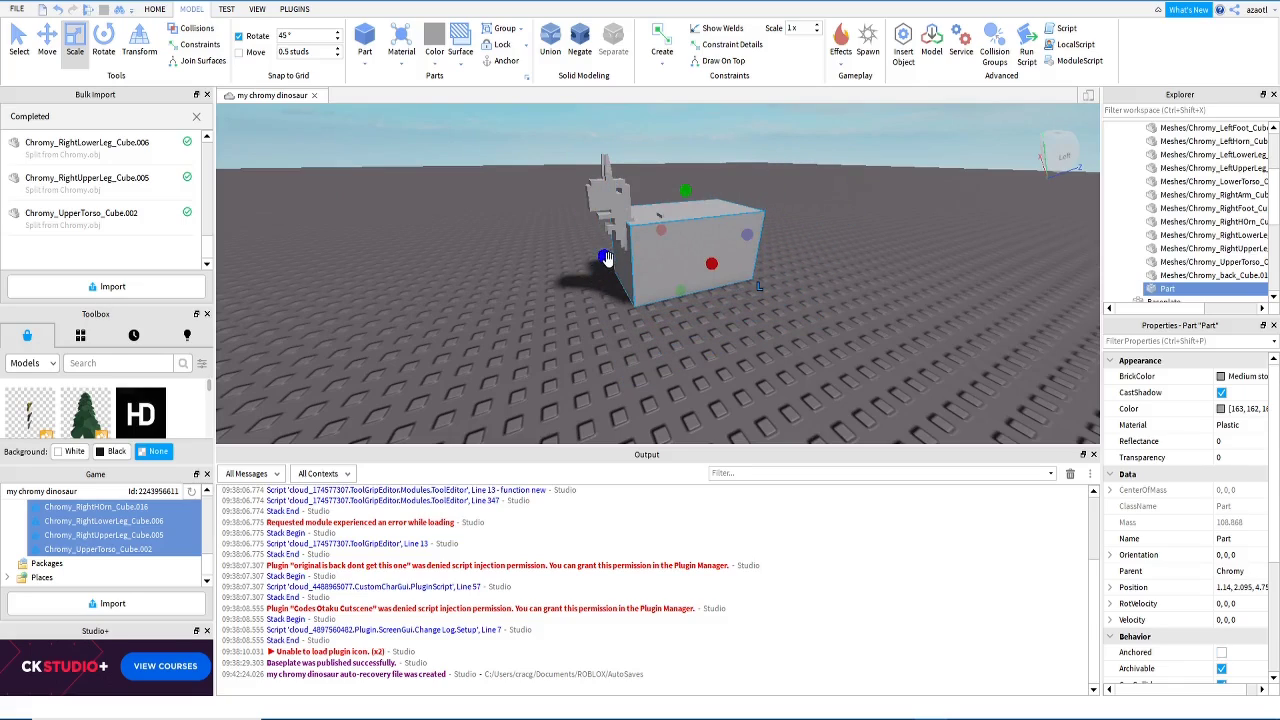
drag(606, 258, 591, 261)
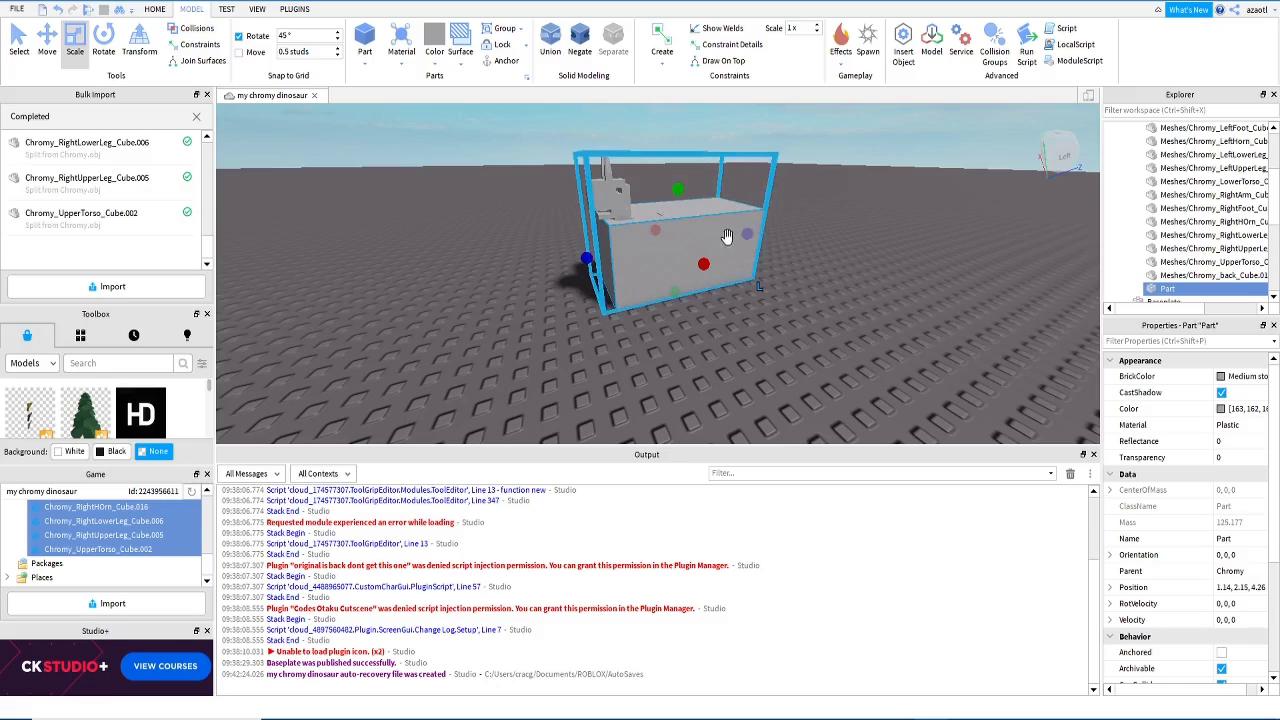
drag(748, 233, 677, 246)
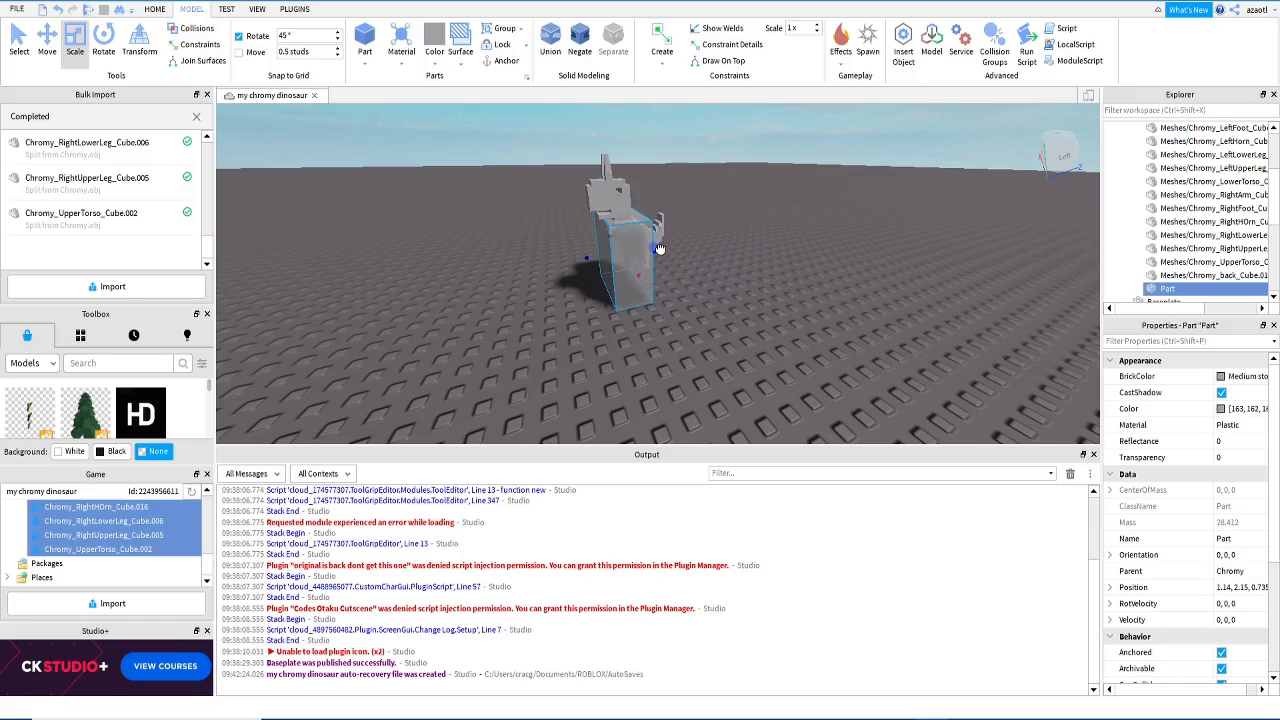
drag(622, 297, 618, 288)
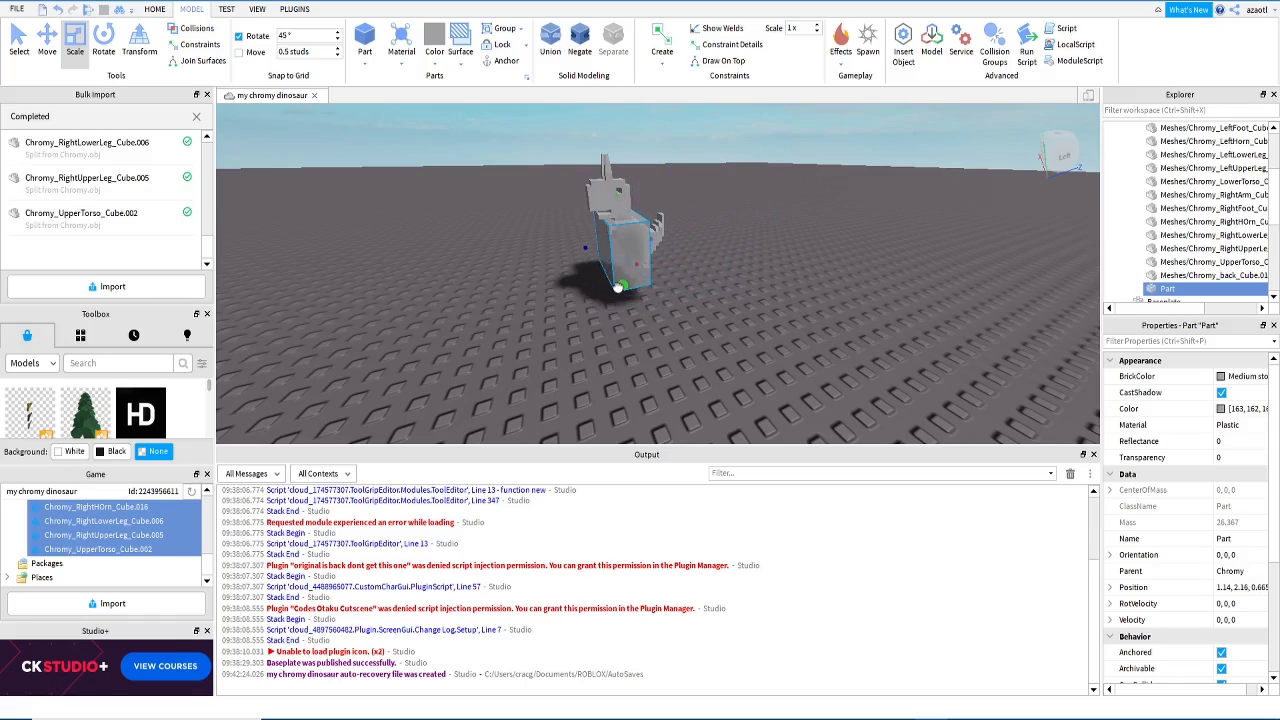
scroll(628, 268, up, 4)
right_drag(631, 269, 632, 269)
scroll(631, 267, down, 4)
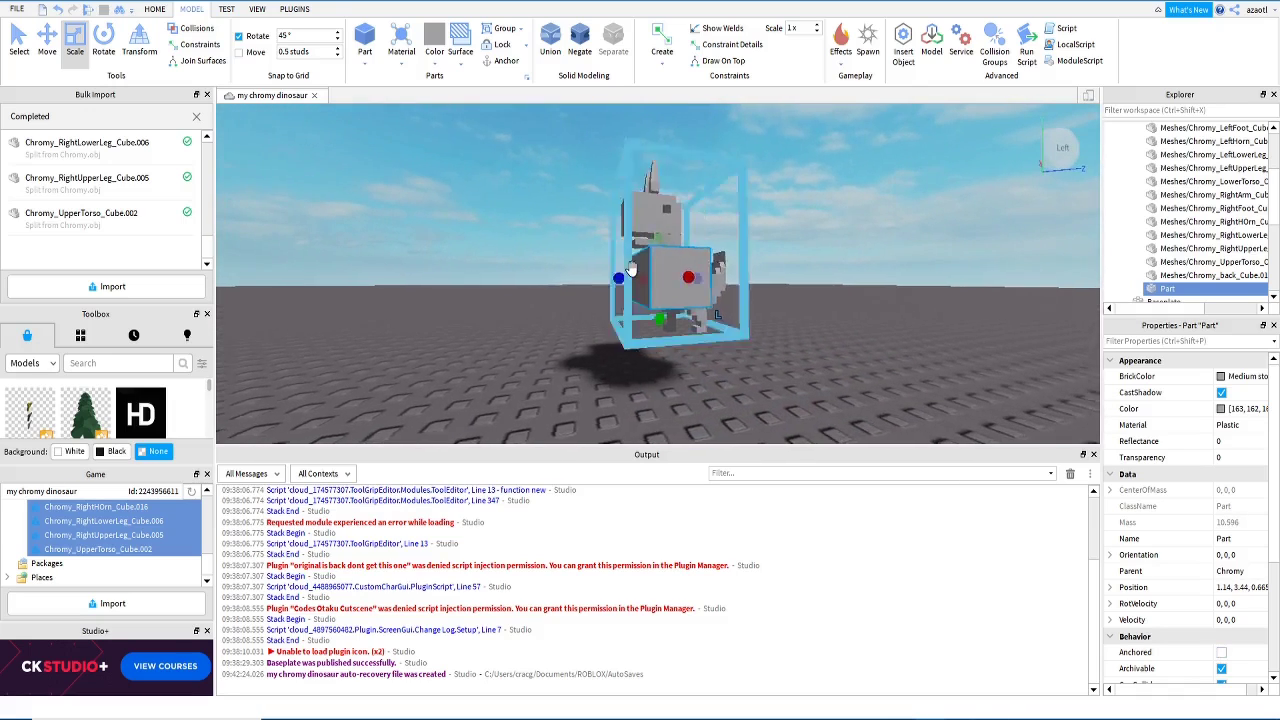
Step: Pull the Part's front face in and slightly lower its underside to fit the dinosaur's torso from the side
scroll(632, 269, up, 3)
drag(638, 234, 650, 236)
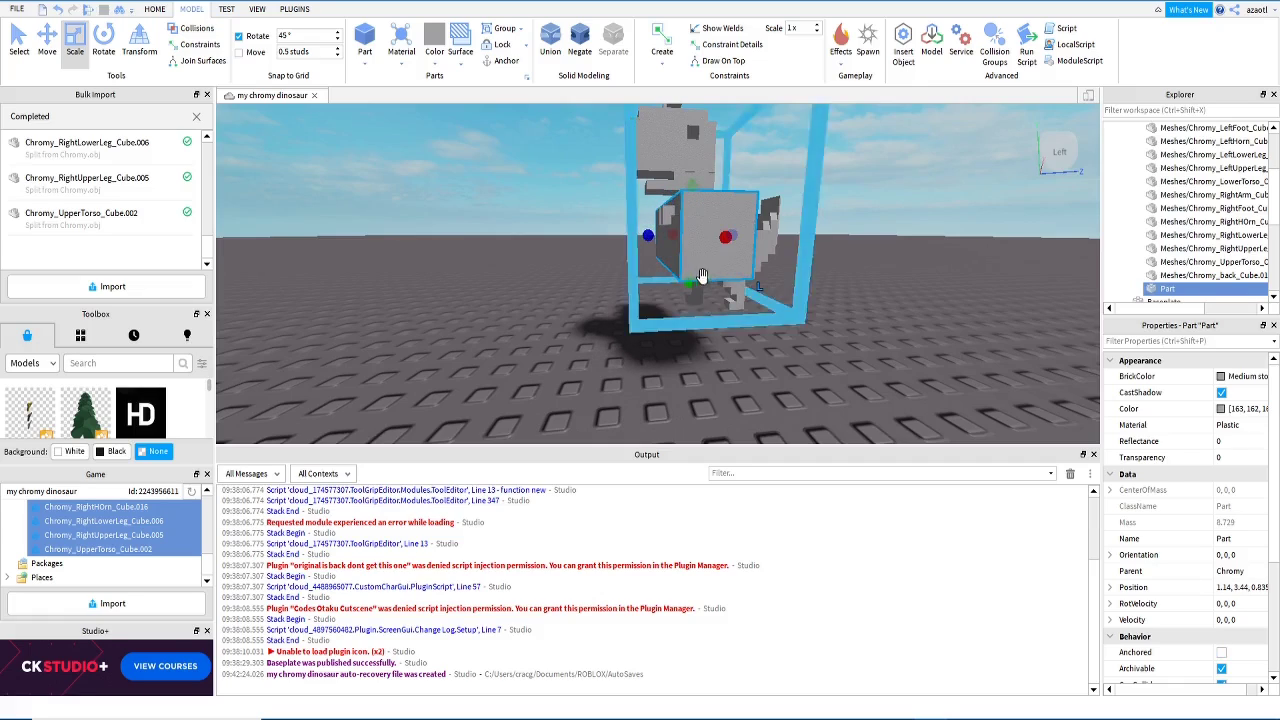
right_drag(727, 294, 727, 288)
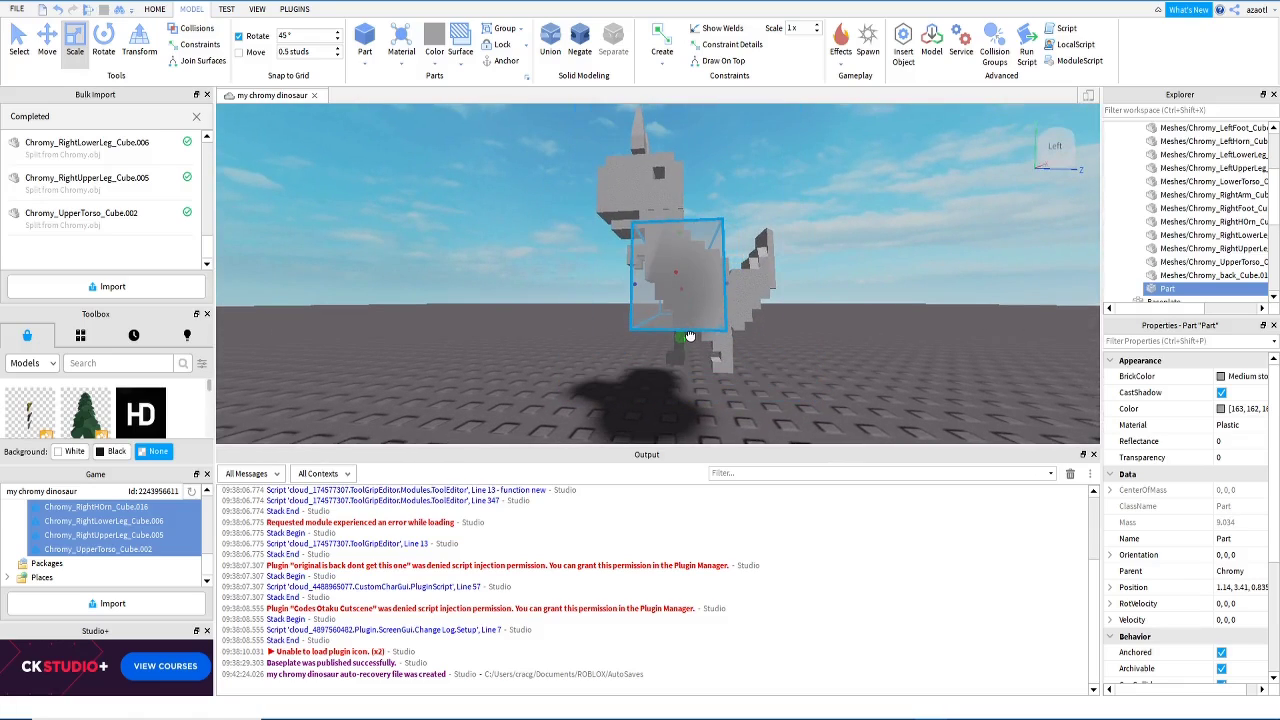
drag(690, 336, 690, 337)
right_drag(694, 348, 694, 349)
drag(608, 258, 617, 258)
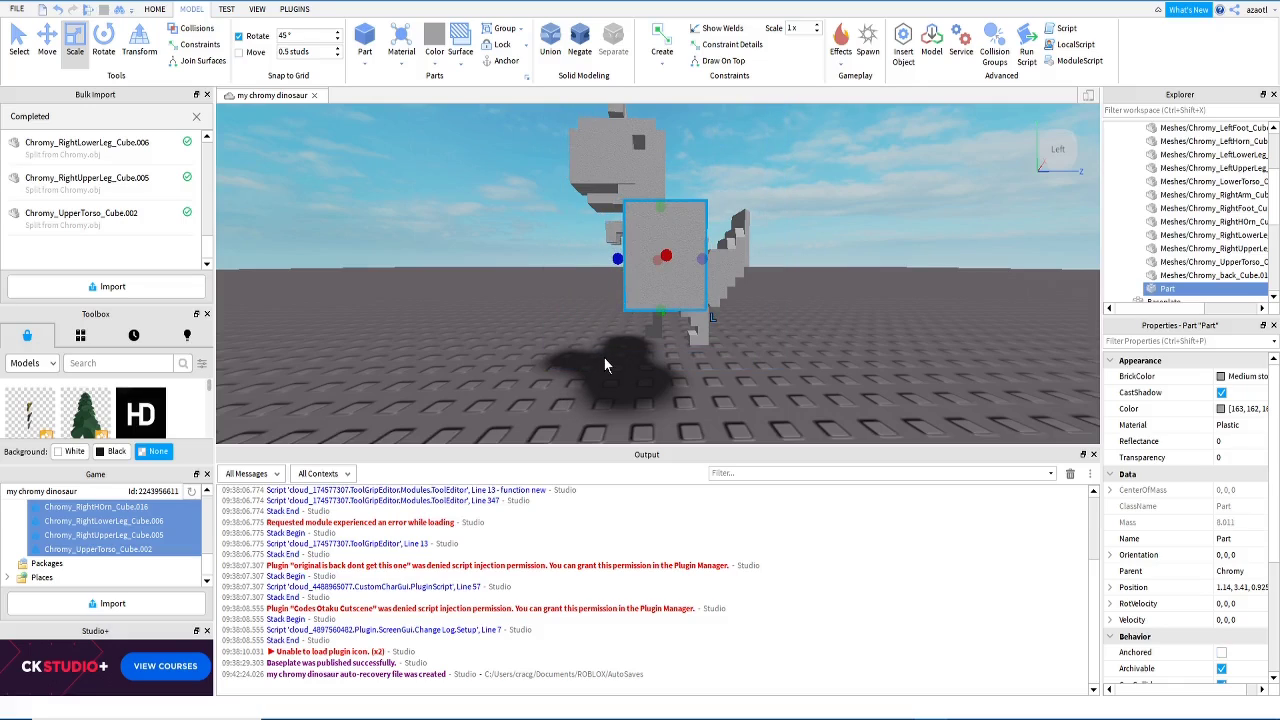
Step: Narrow the Part from both sides until it is about as wide as the dinosaur's torso
key(w)
right_drag(604, 357, 604, 357)
key(s)
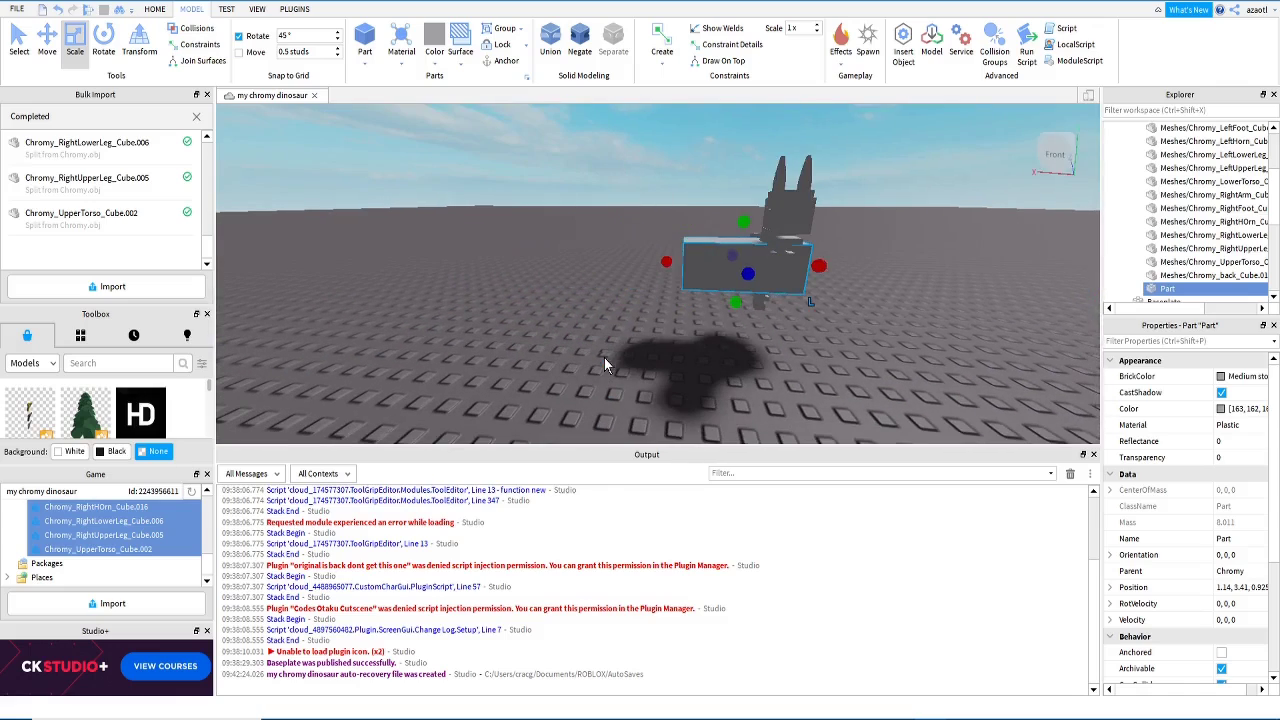
drag(666, 262, 736, 268)
key(w)
right_drag(759, 285, 759, 285)
key(s)
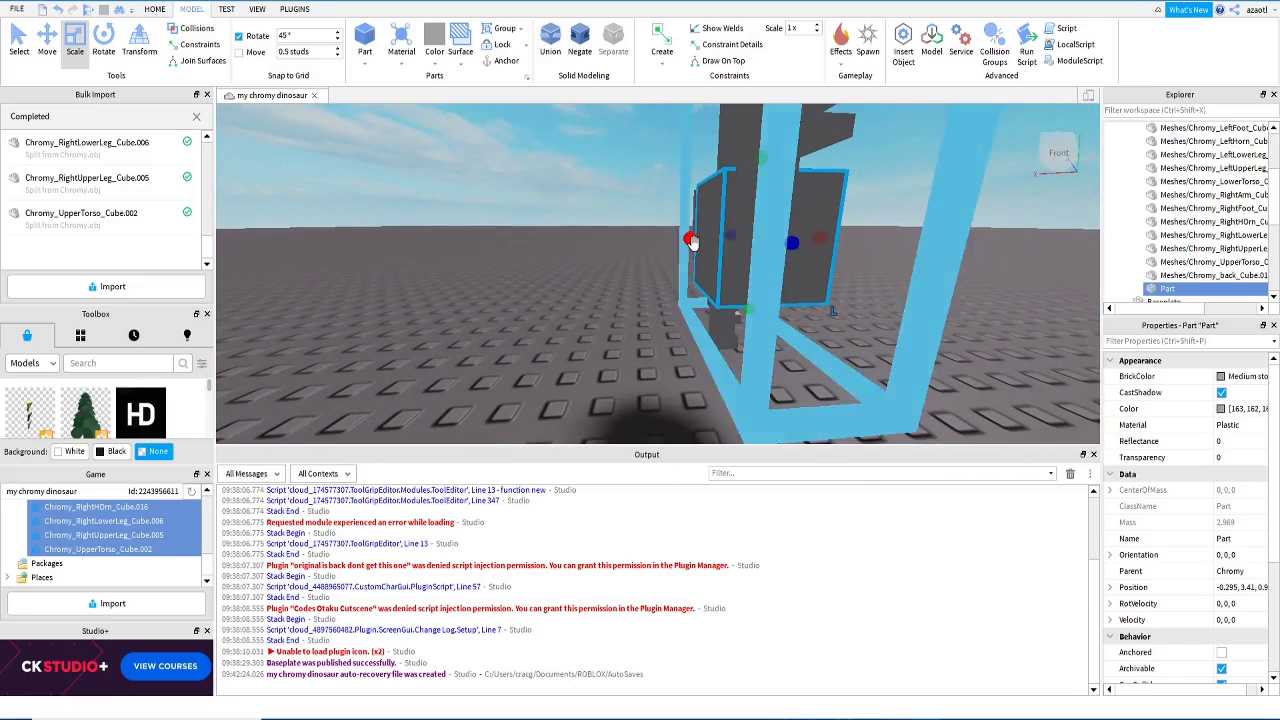
mouse_move(690, 241)
mouse_down()
mouse_move(674, 237)
mouse_move(703, 263)
mouse_up()
key(a)
right_drag(703, 263, 703, 265)
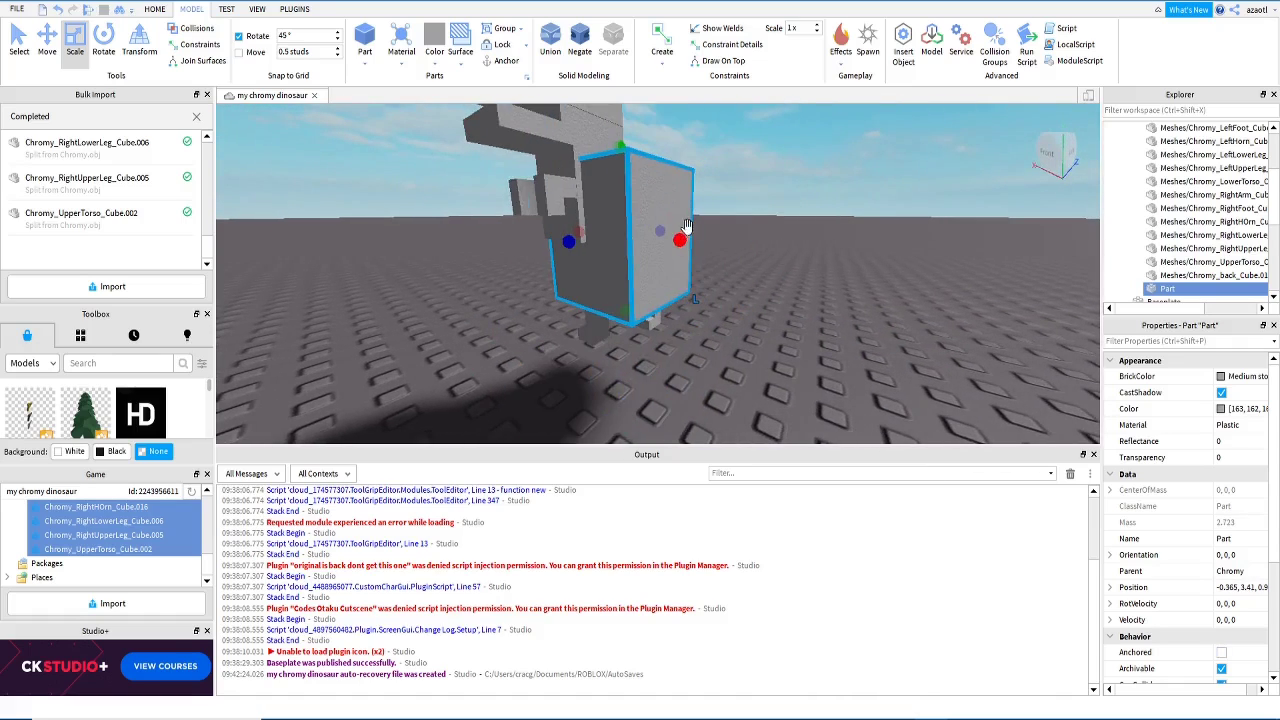
drag(680, 238, 638, 247)
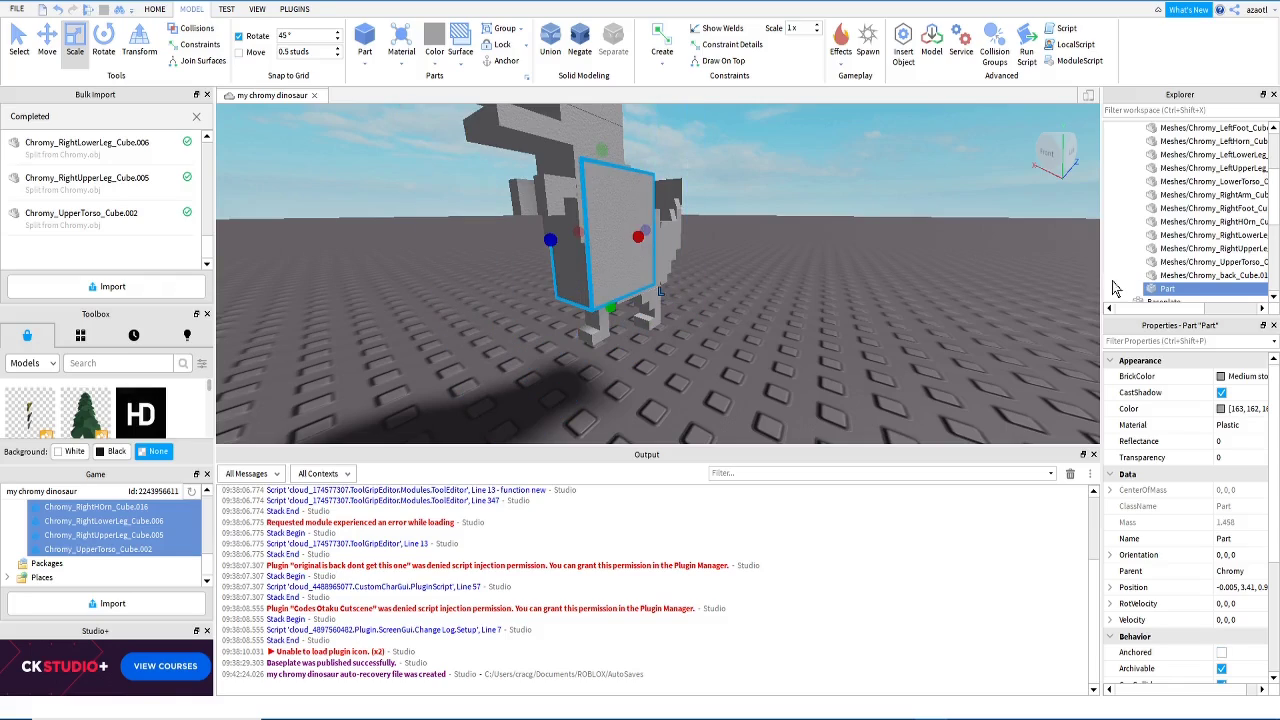
Step: Rename the Part as HumanoidRootPart and set its Transparency to 1
double_click(1174, 289)
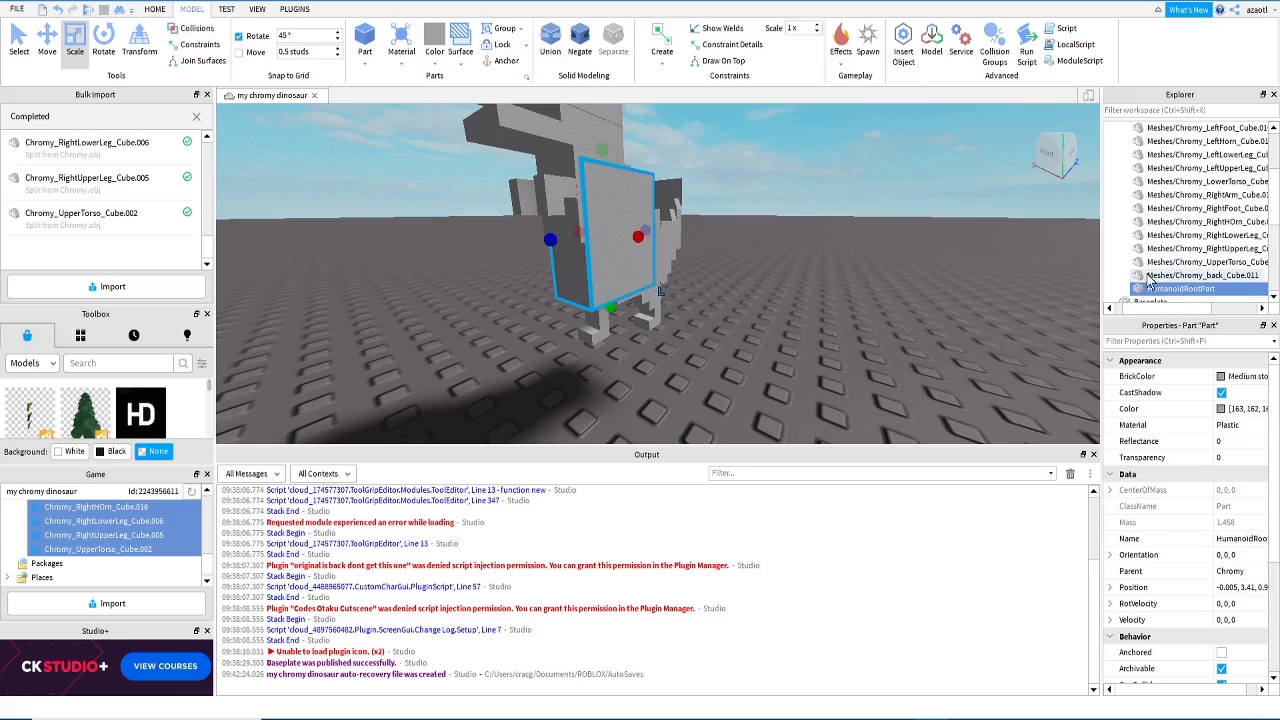
click(1258, 458)
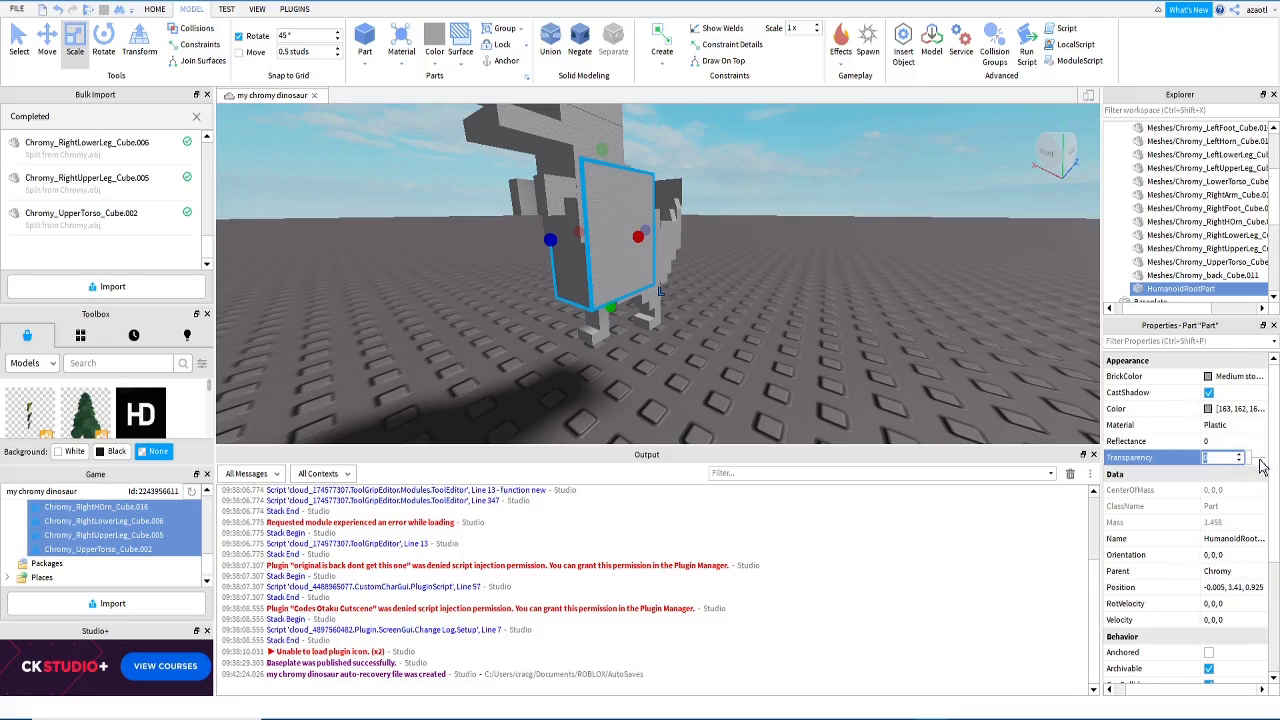
text(1)
key(Return)
click(846, 282)
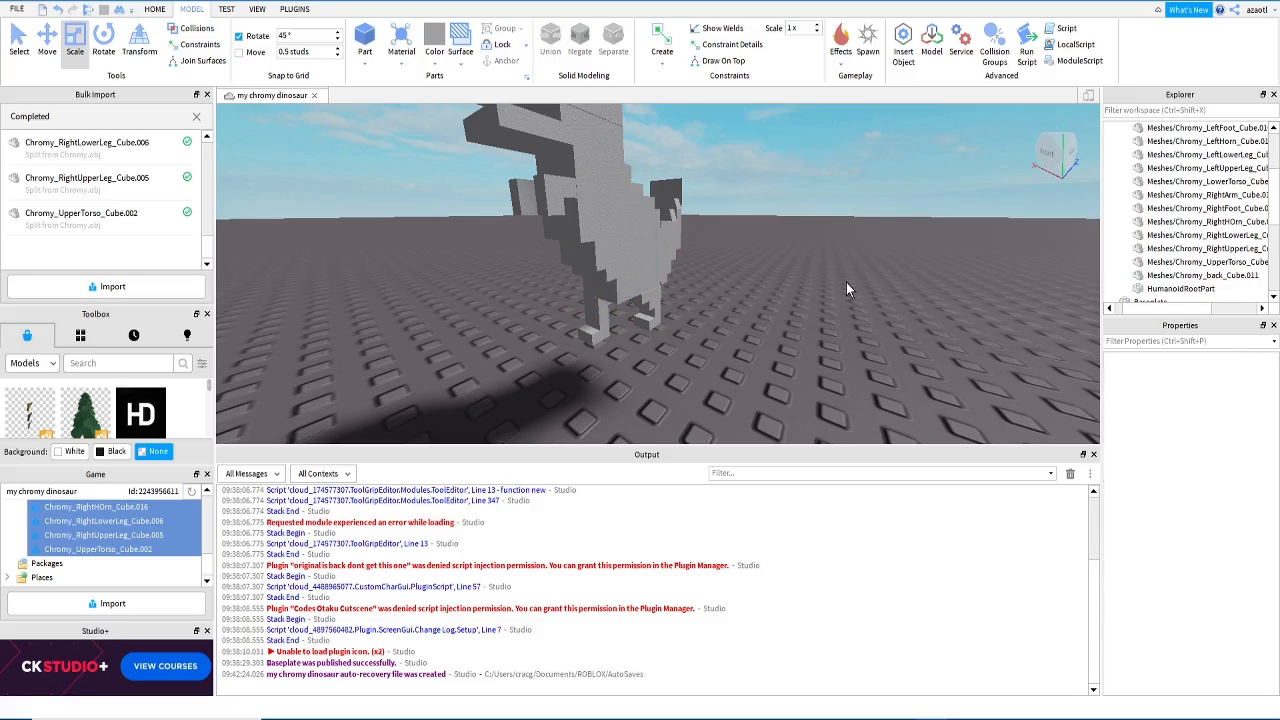
mouse_move(846, 282)
right_down()
mouse_move(860, 287)
mouse_move(843, 279)
right_up()
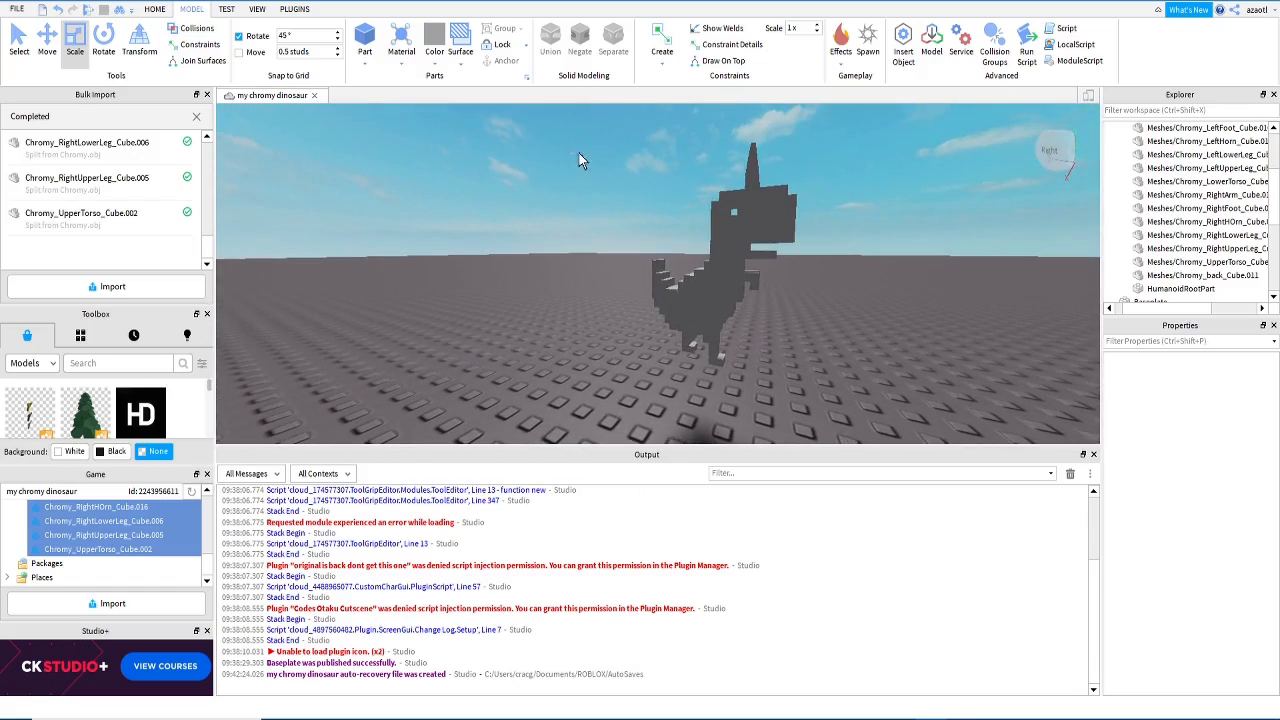
Step: Select the whole Chromy model and try the Metal and Glass materials on it
drag(579, 153, 858, 348)
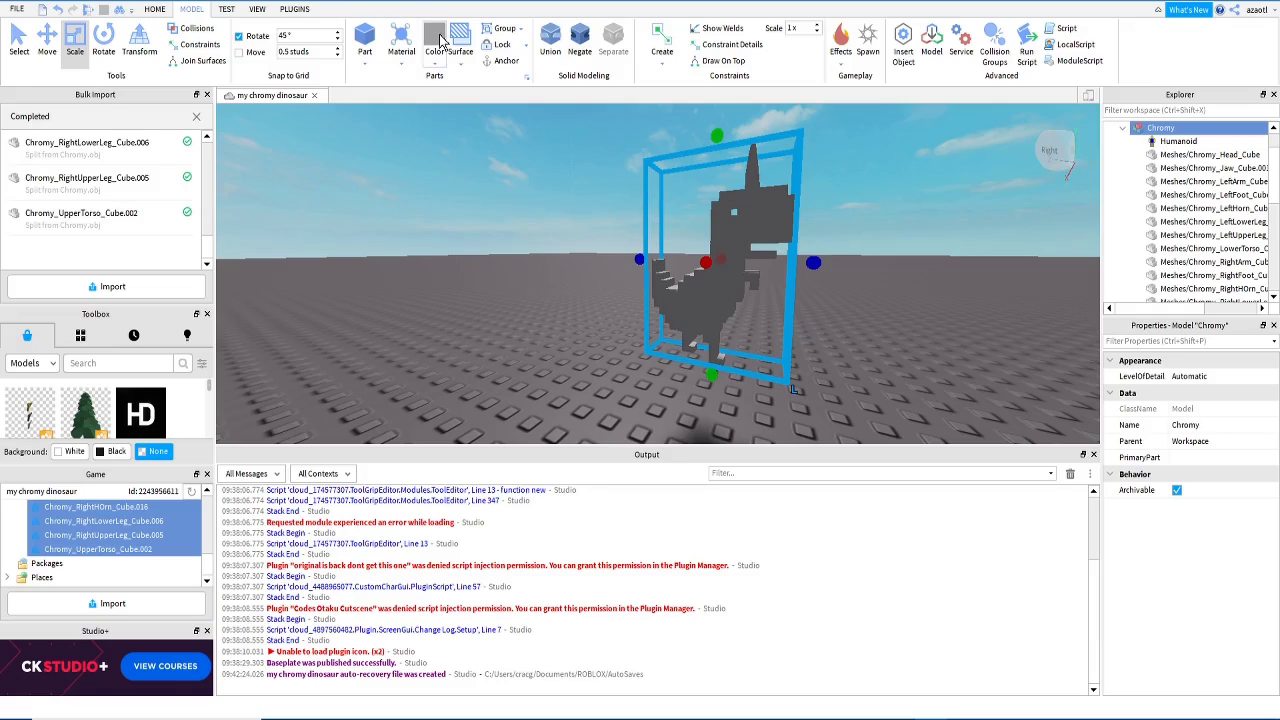
click(405, 68)
click(438, 156)
scroll(525, 221, up, 5)
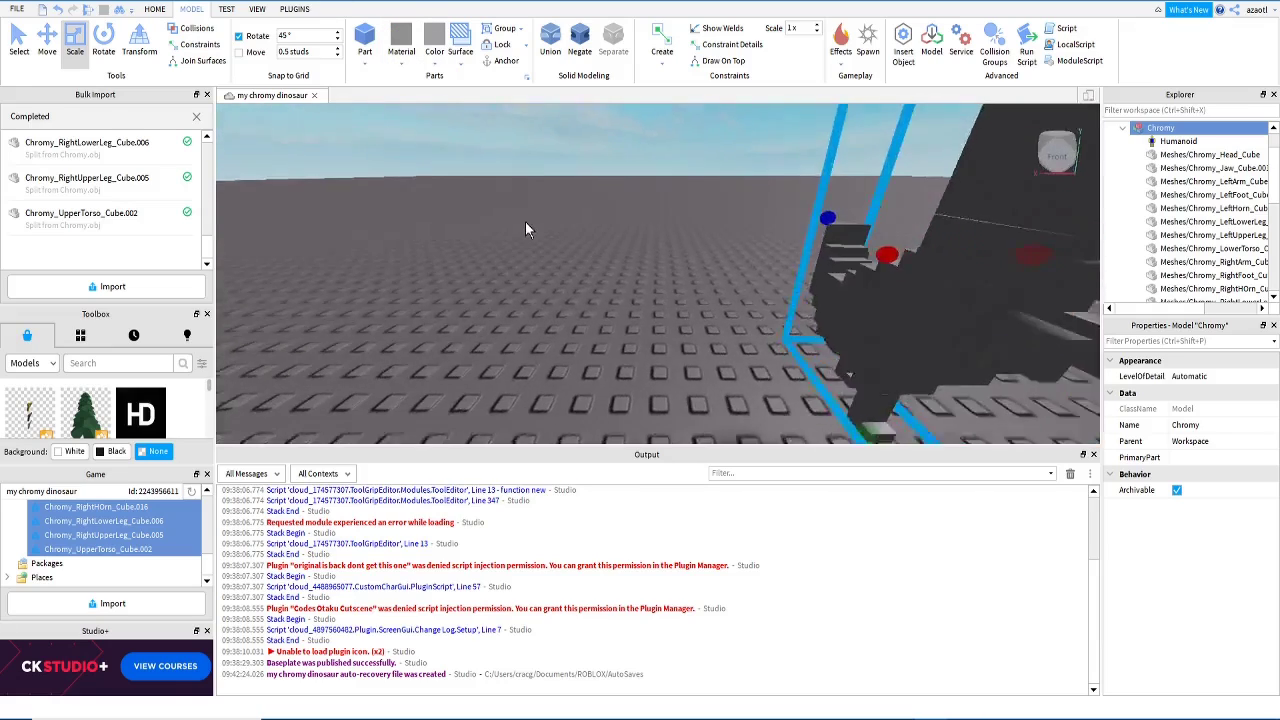
scroll(523, 221, down, 5)
right_drag(523, 221, 523, 221)
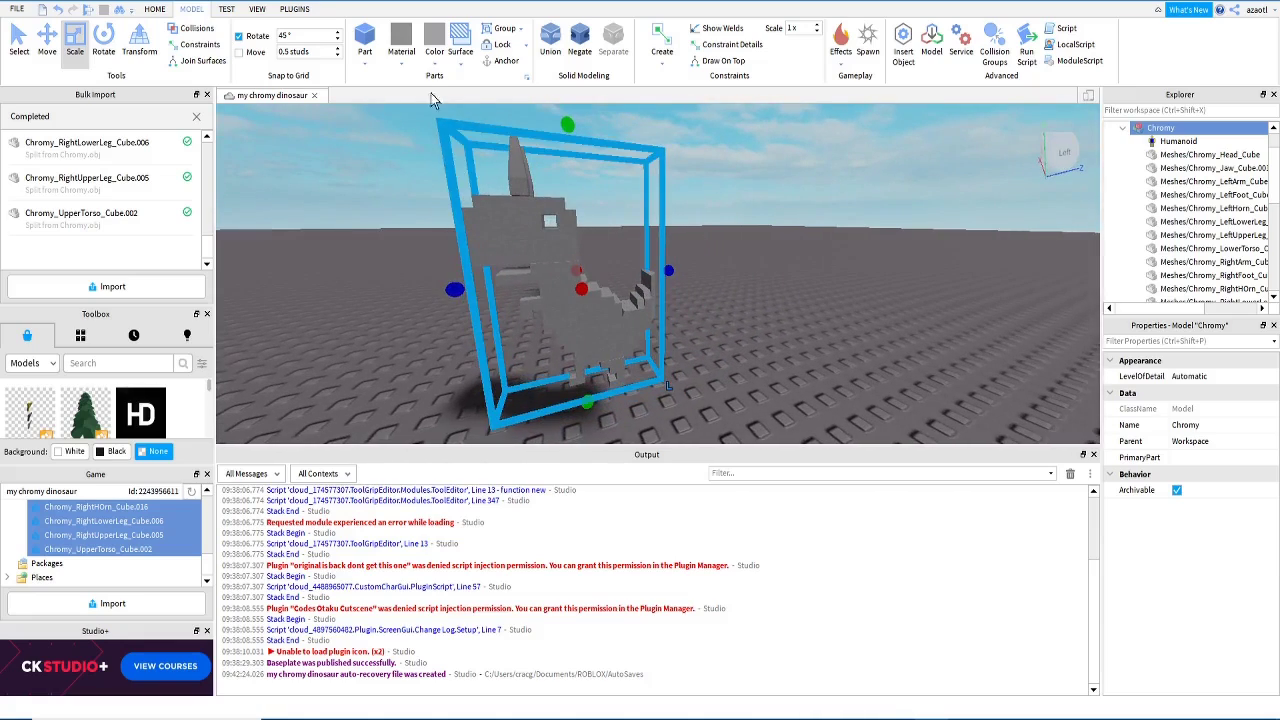
click(405, 68)
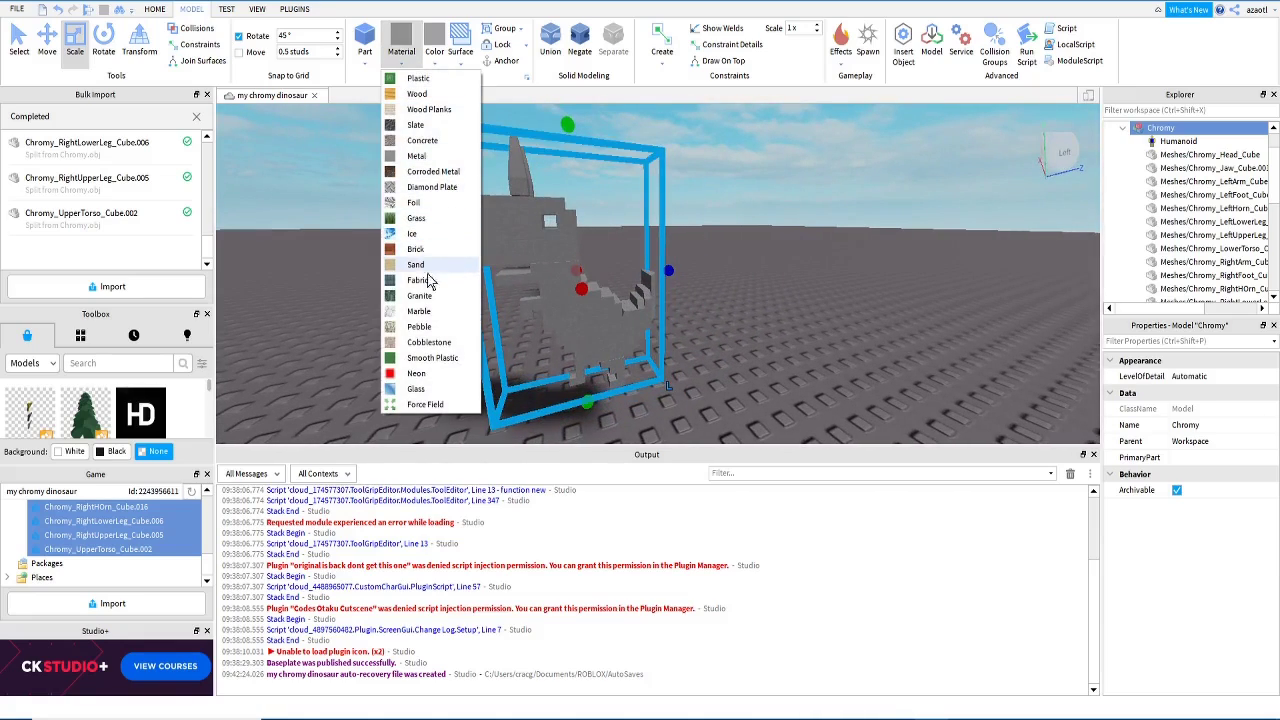
click(416, 389)
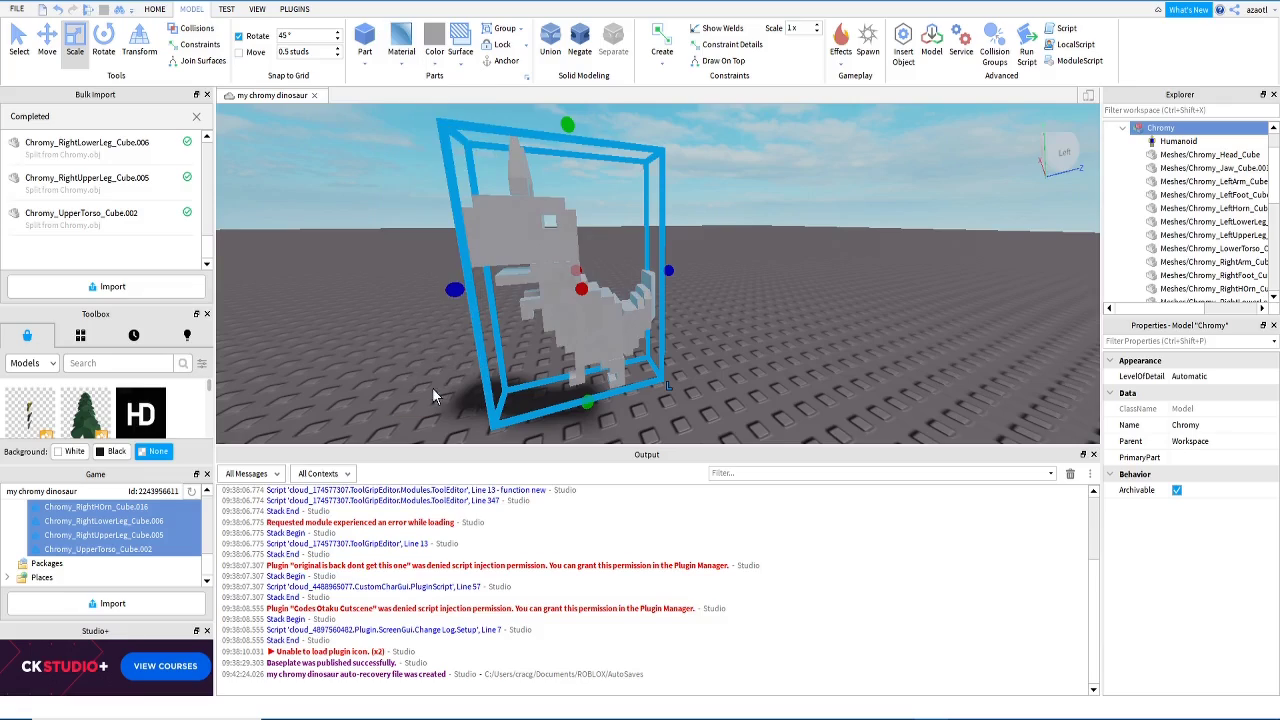
Step: Compare the Ice and Diamond Plate materials on the Chromy model and settle on Ice
click(400, 64)
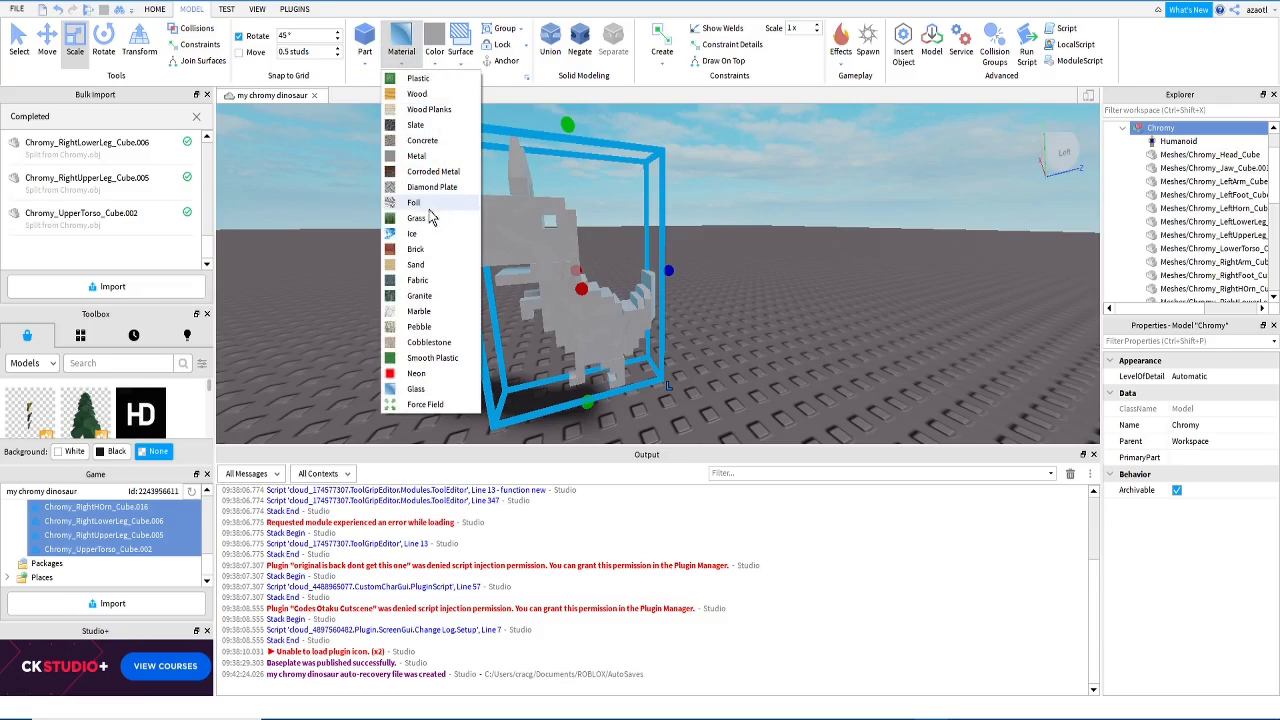
click(430, 236)
click(395, 68)
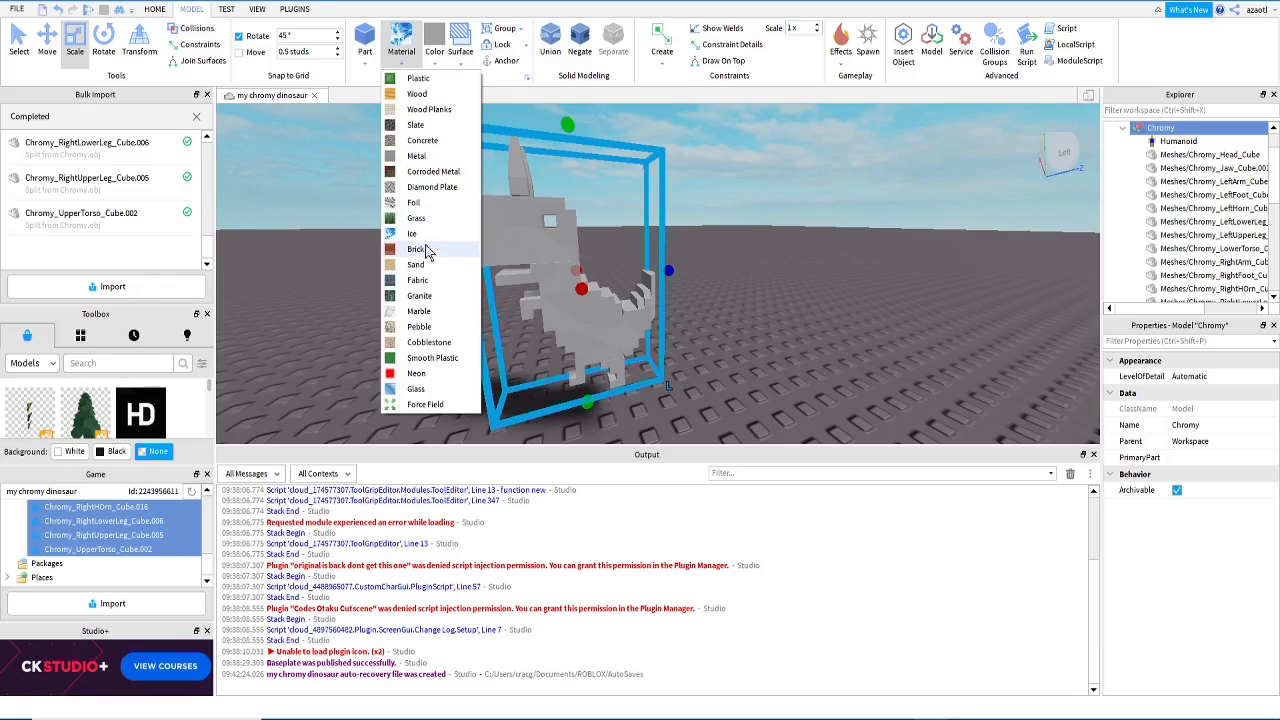
click(425, 188)
click(403, 60)
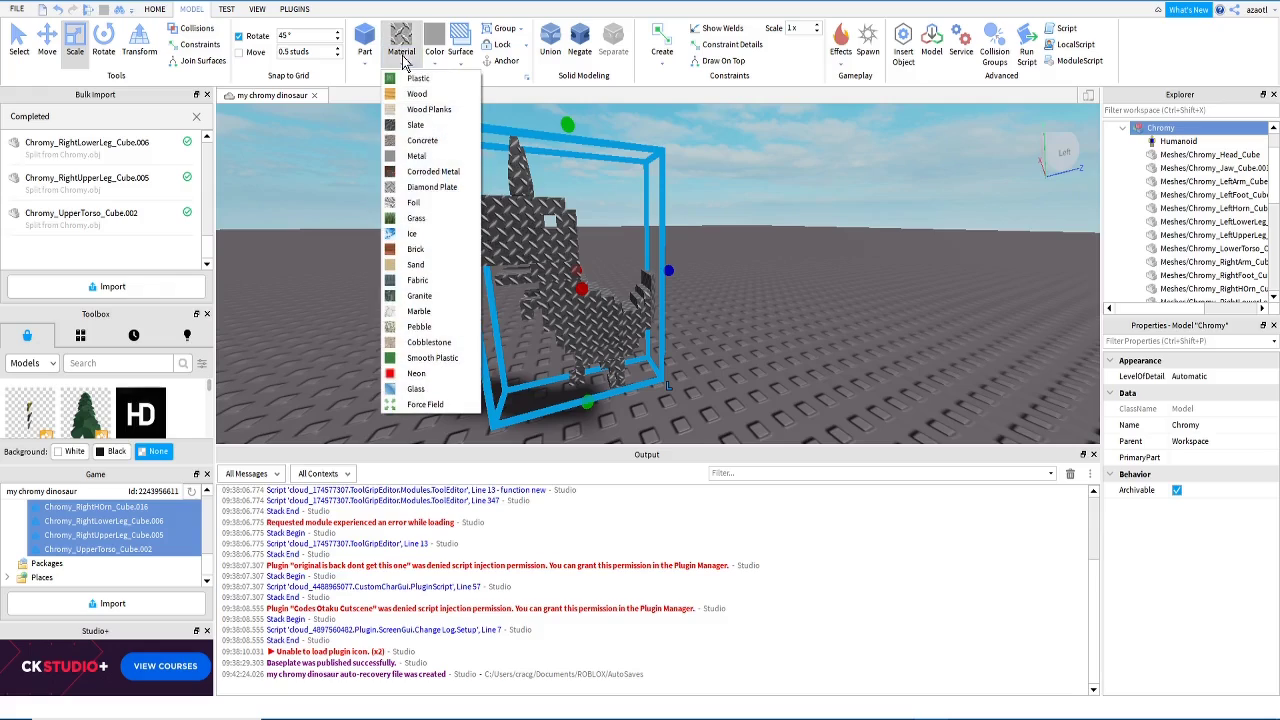
click(435, 237)
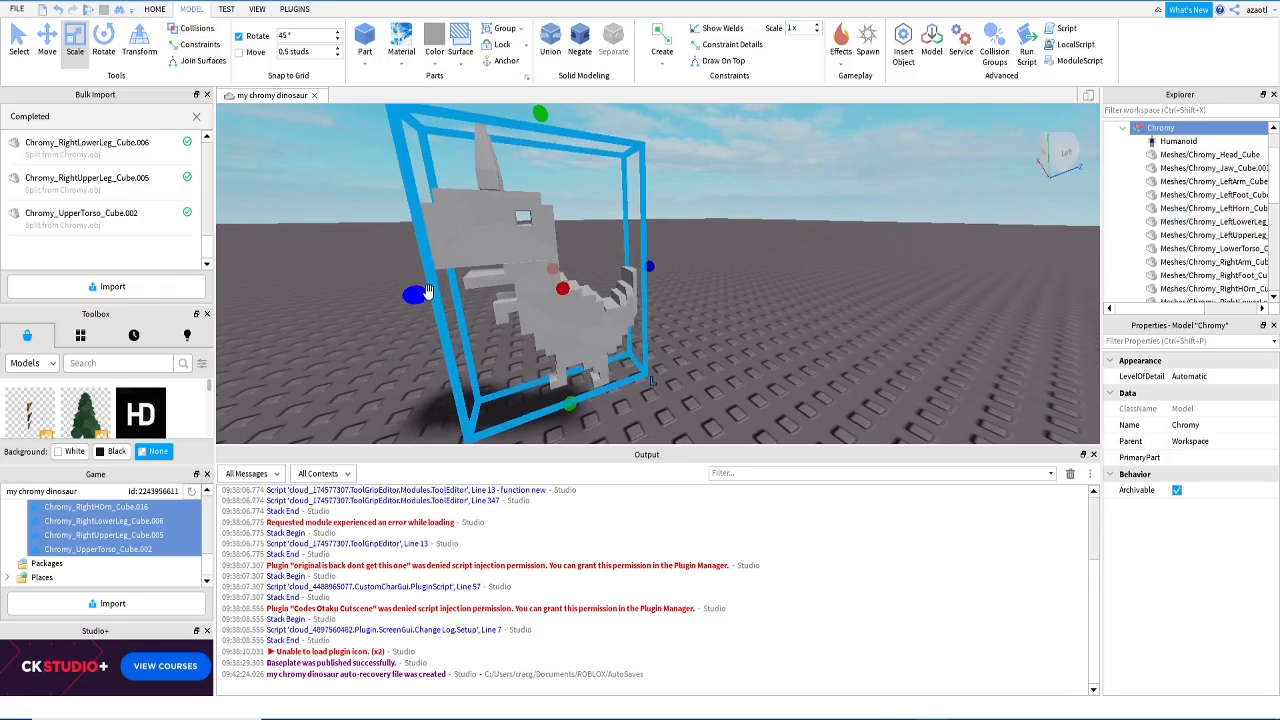
Step: Try light green, red and orange-yellow as the Chromy model's colour
click(430, 62)
click(494, 193)
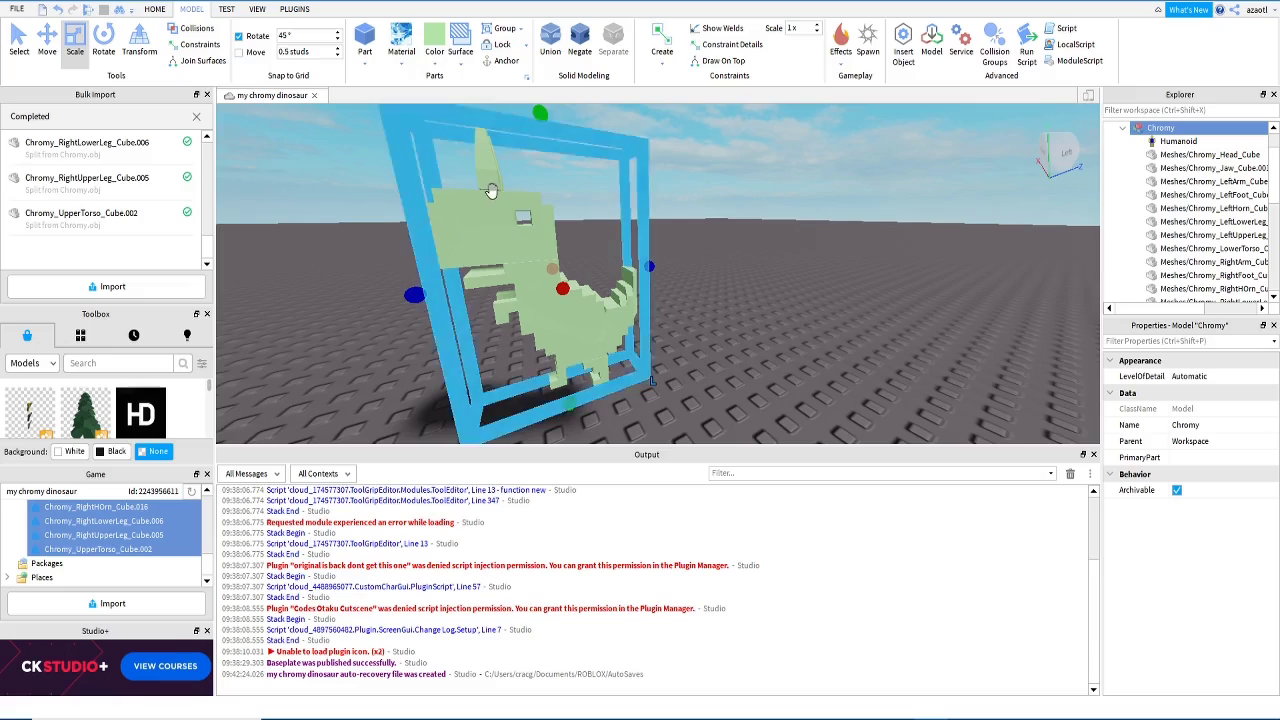
click(436, 66)
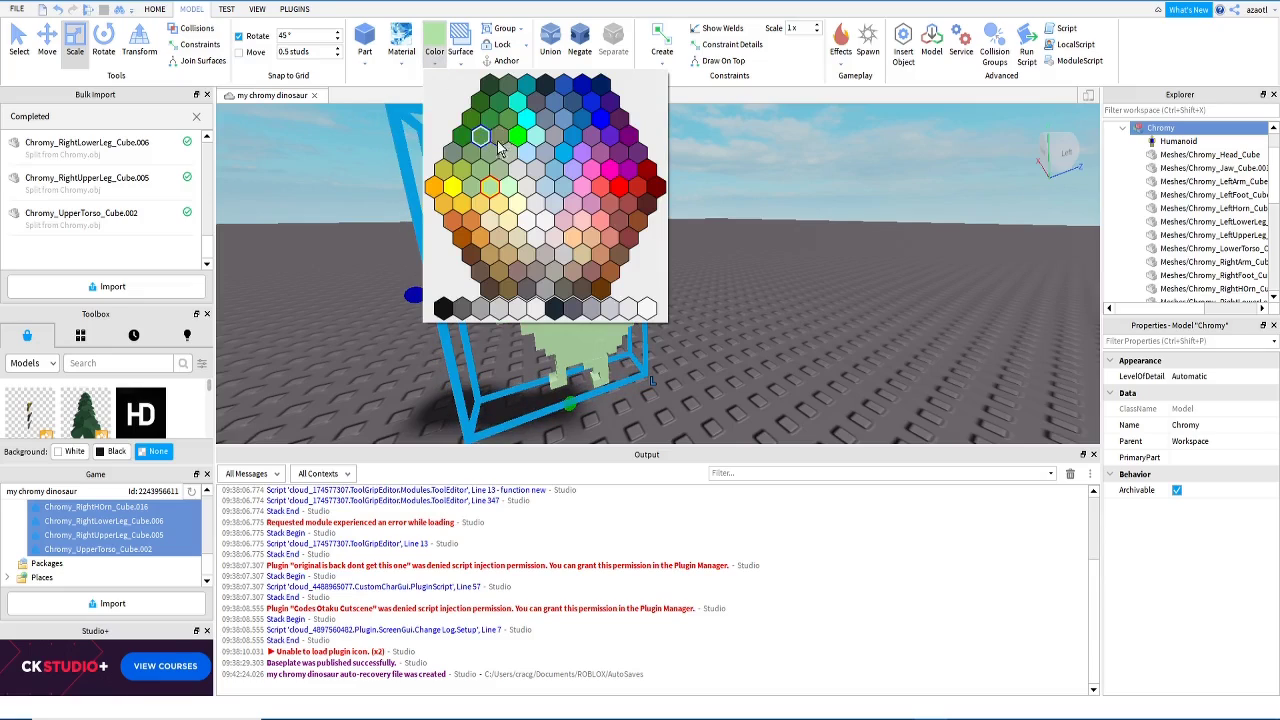
click(617, 188)
click(434, 66)
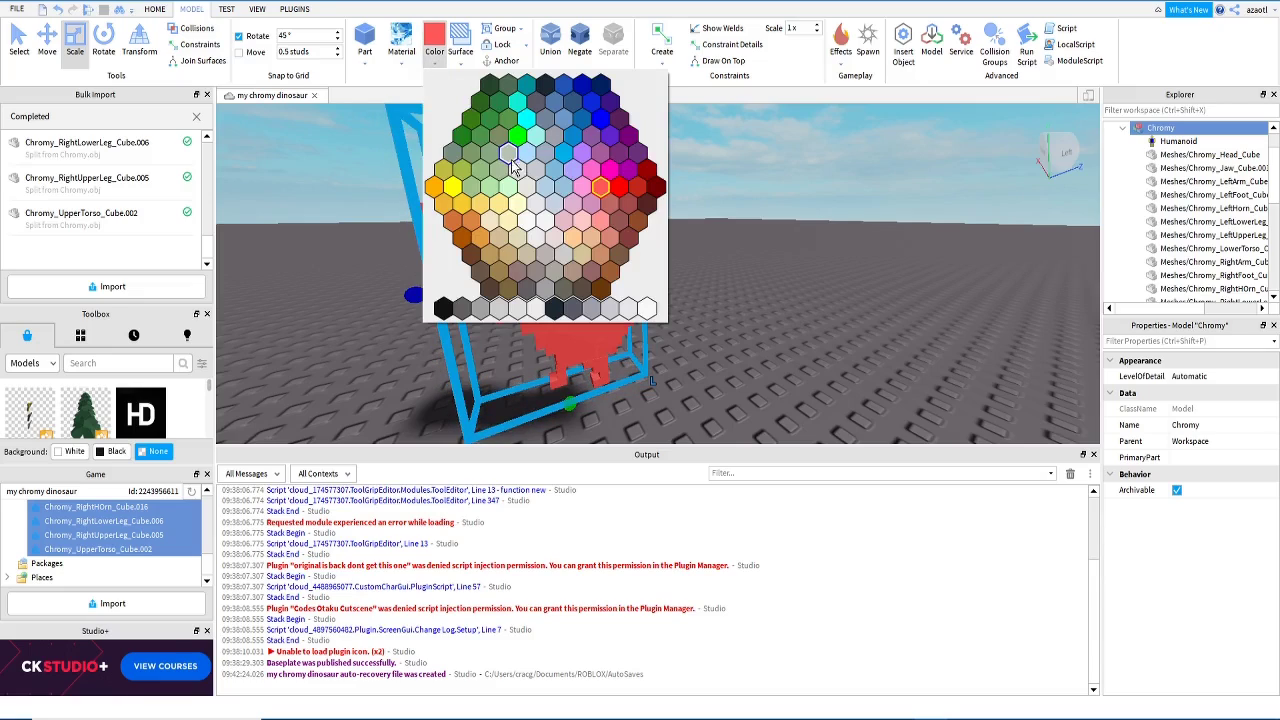
click(437, 188)
right_drag(486, 268, 486, 268)
Step: Recolour the Chromy model light grey, and finally change it to dark grey
click(436, 60)
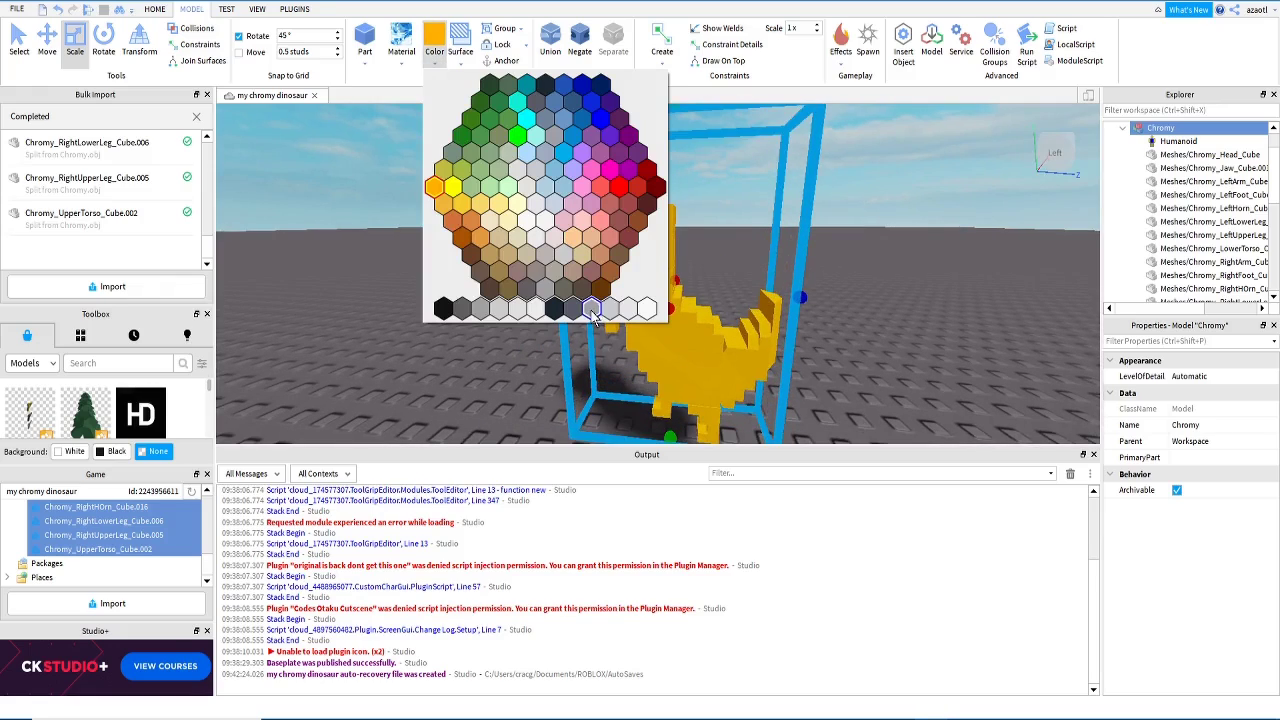
click(592, 310)
click(434, 50)
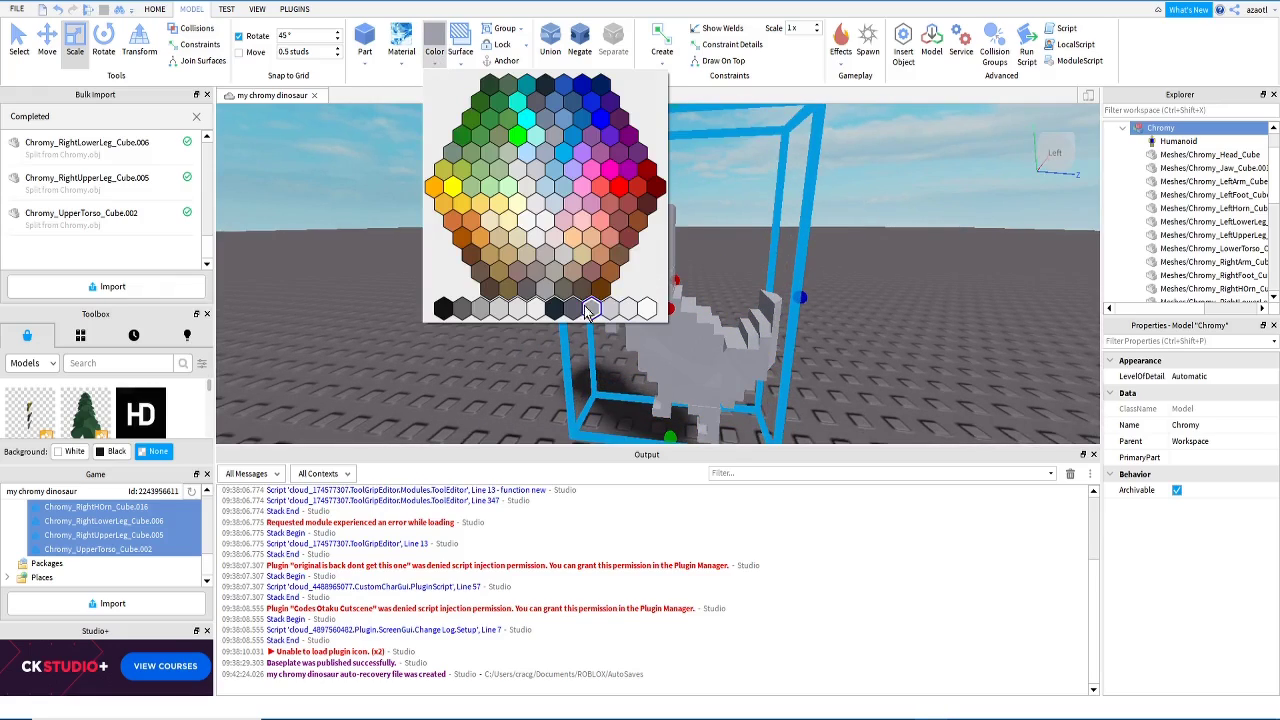
click(588, 312)
right_drag(588, 312, 568, 307)
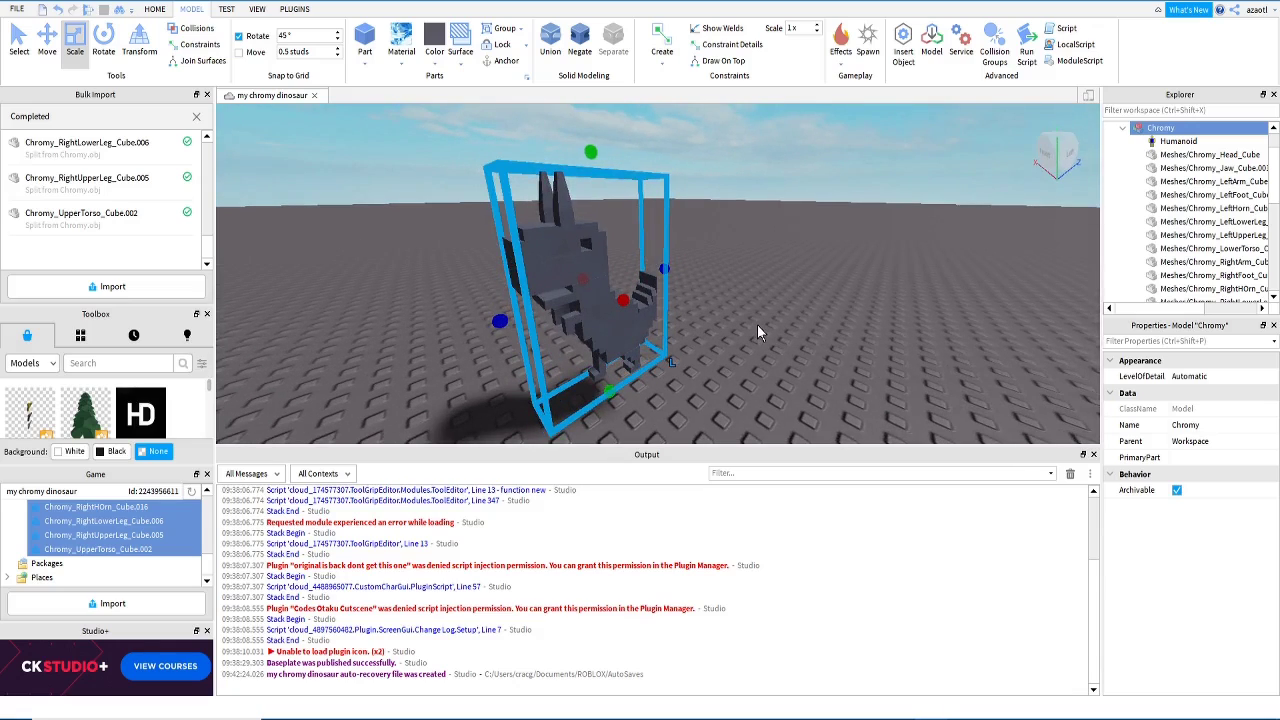
right_drag(757, 325, 758, 333)
scroll(756, 325, up, 1)
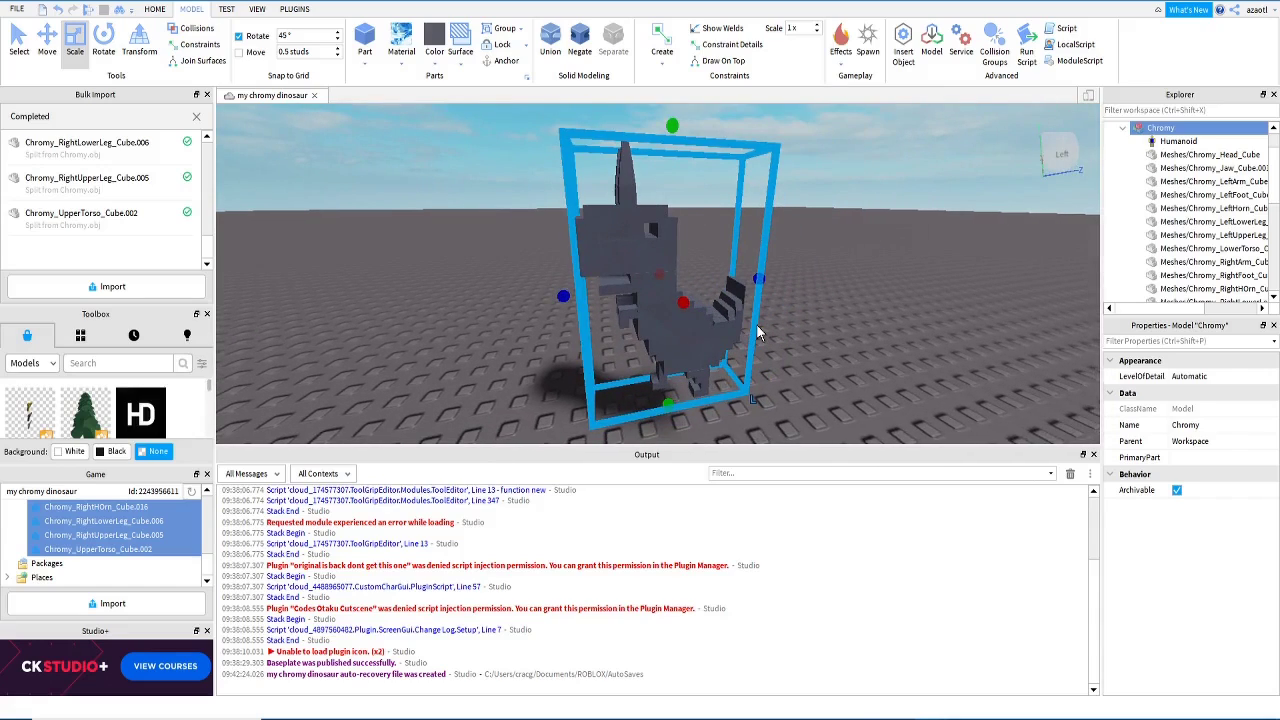